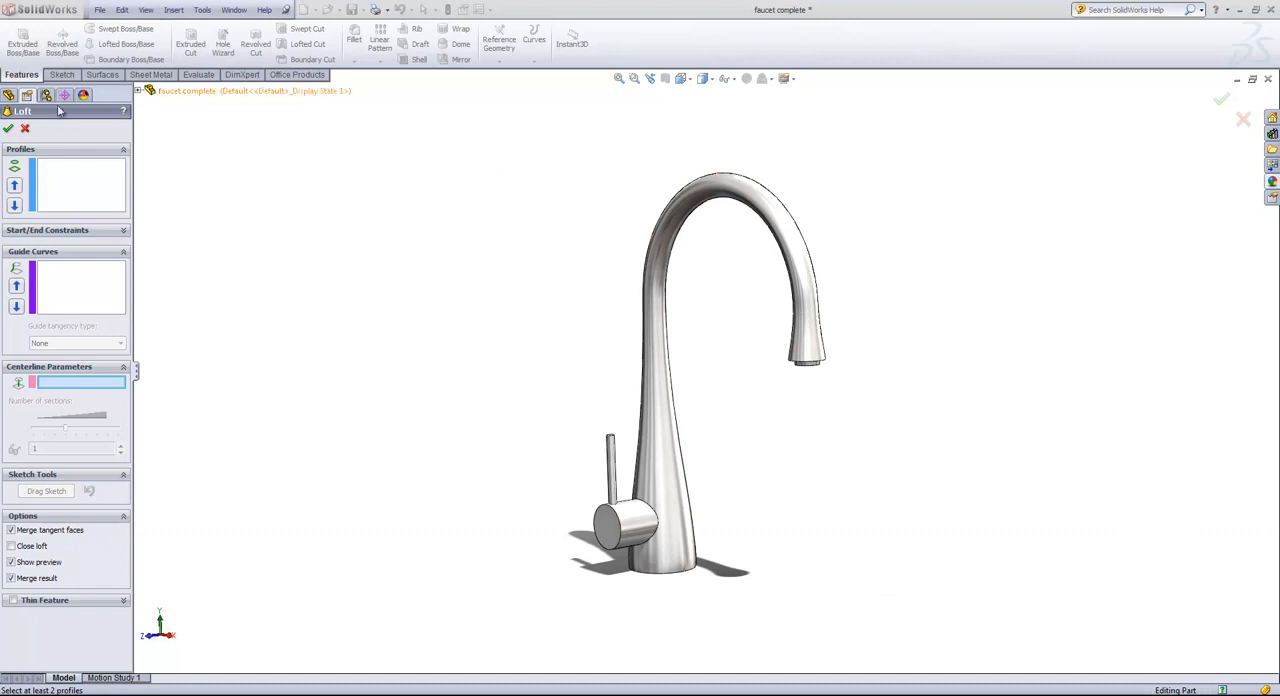
# Cancel the open Loft command and create a new document from the Part template.
pyautogui.click(25, 128)
pyautogui.click(100, 10)
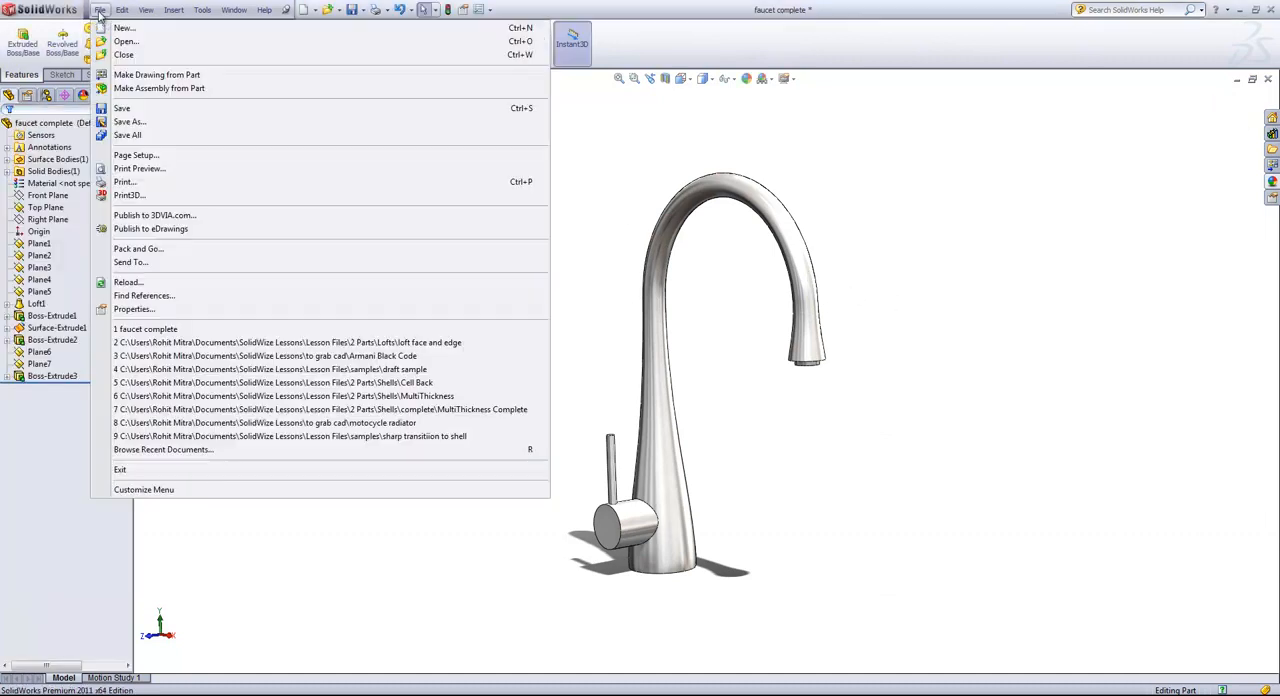
pyautogui.click(115, 27)
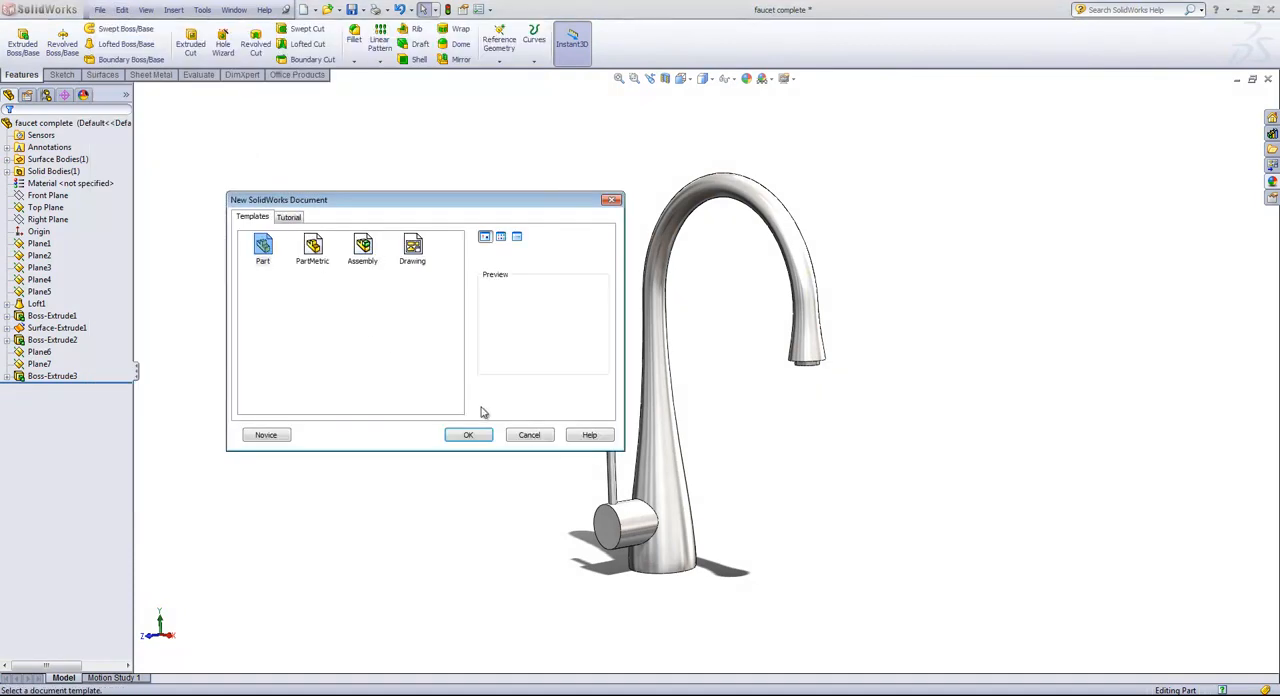
pyautogui.click(469, 435)
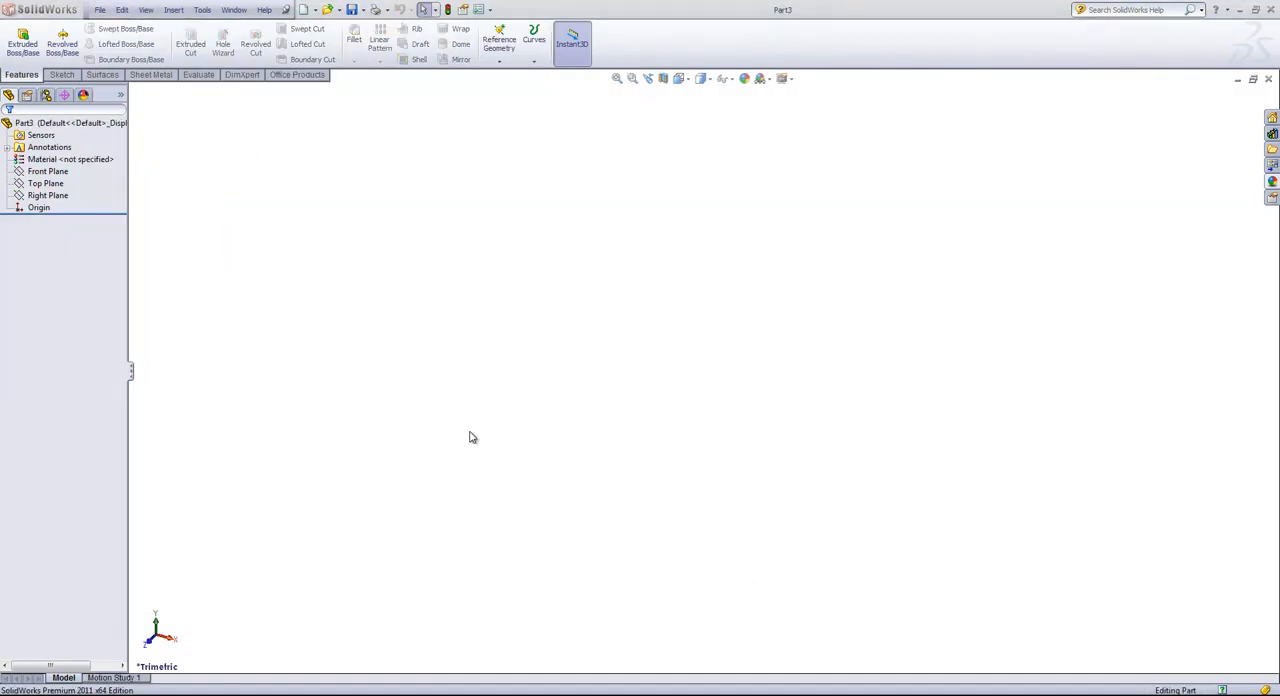
# Start a new sketch on the Front Plane.
pyautogui.click(36, 173)
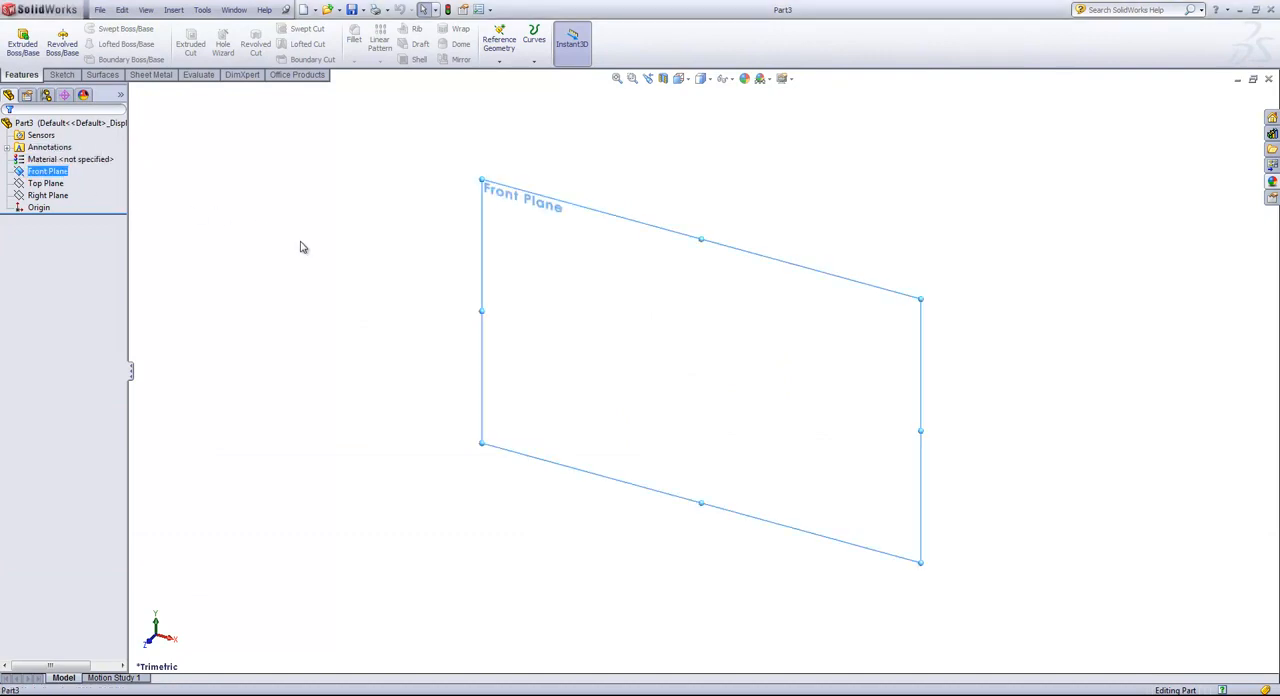
pyautogui.click(61, 74)
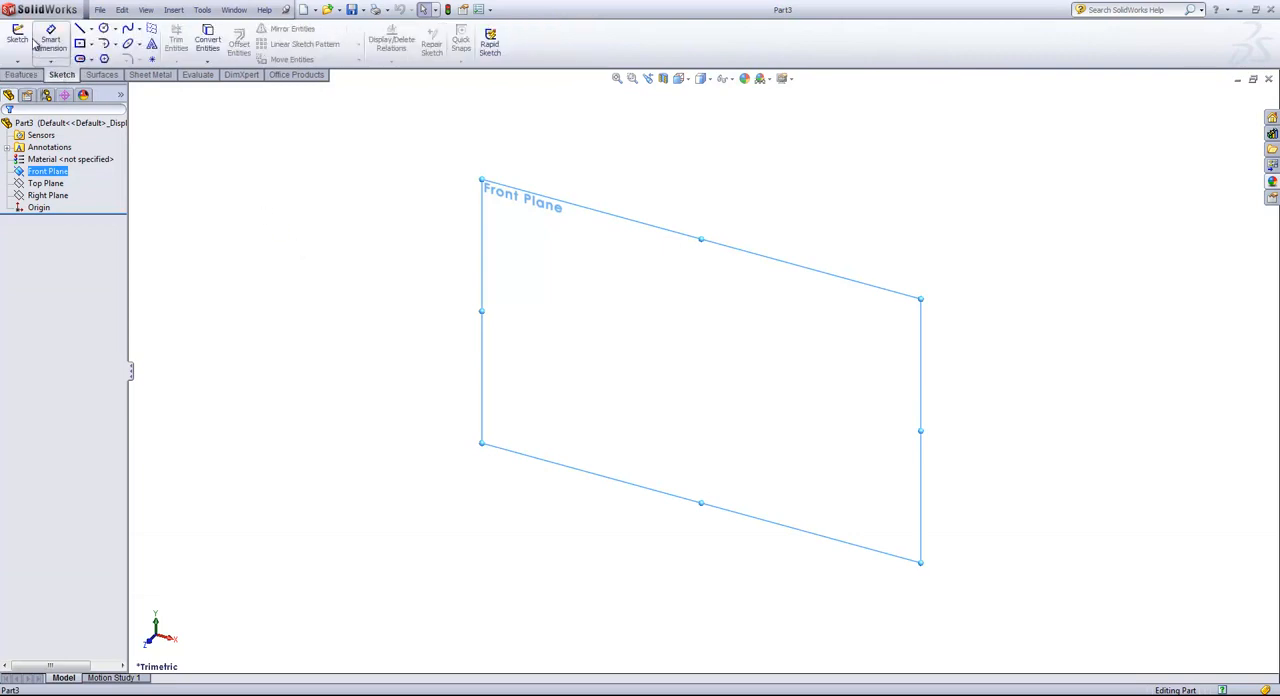
pyautogui.click(17, 40)
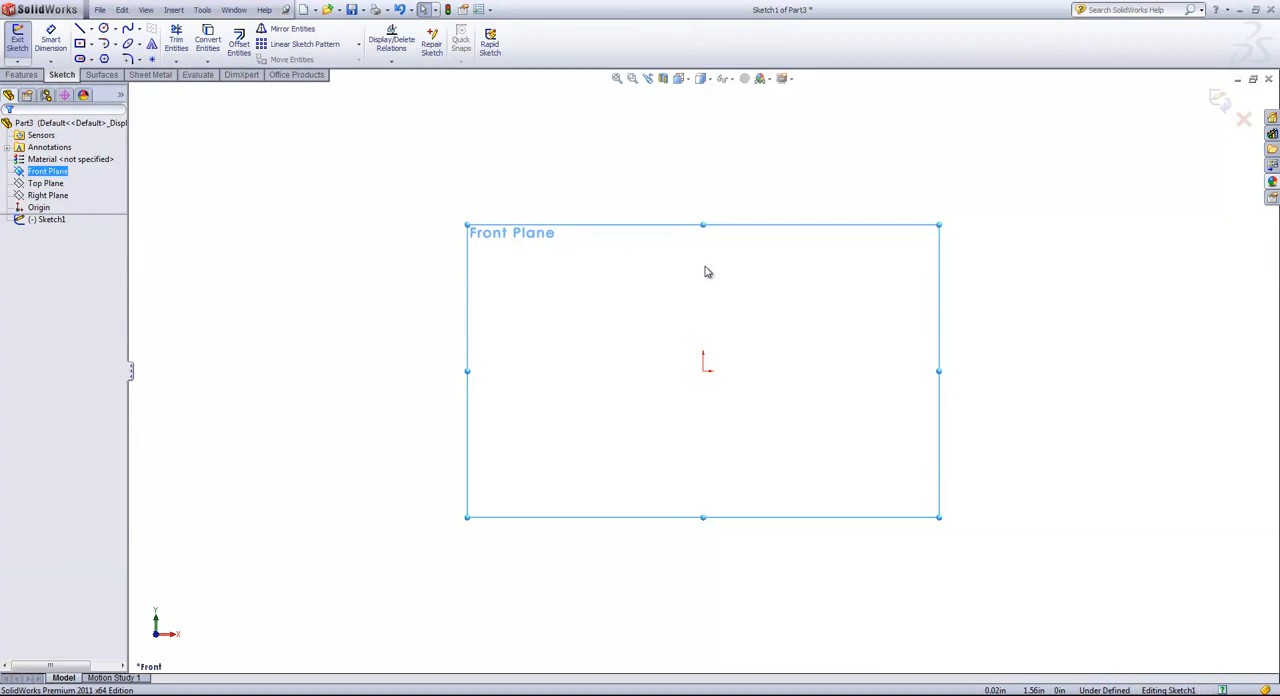
# Sketch a vertical centerline about 3.62 in up from the origin, continued by a horizontal centerline about 2 in long to the right.
pyautogui.click(80, 29)
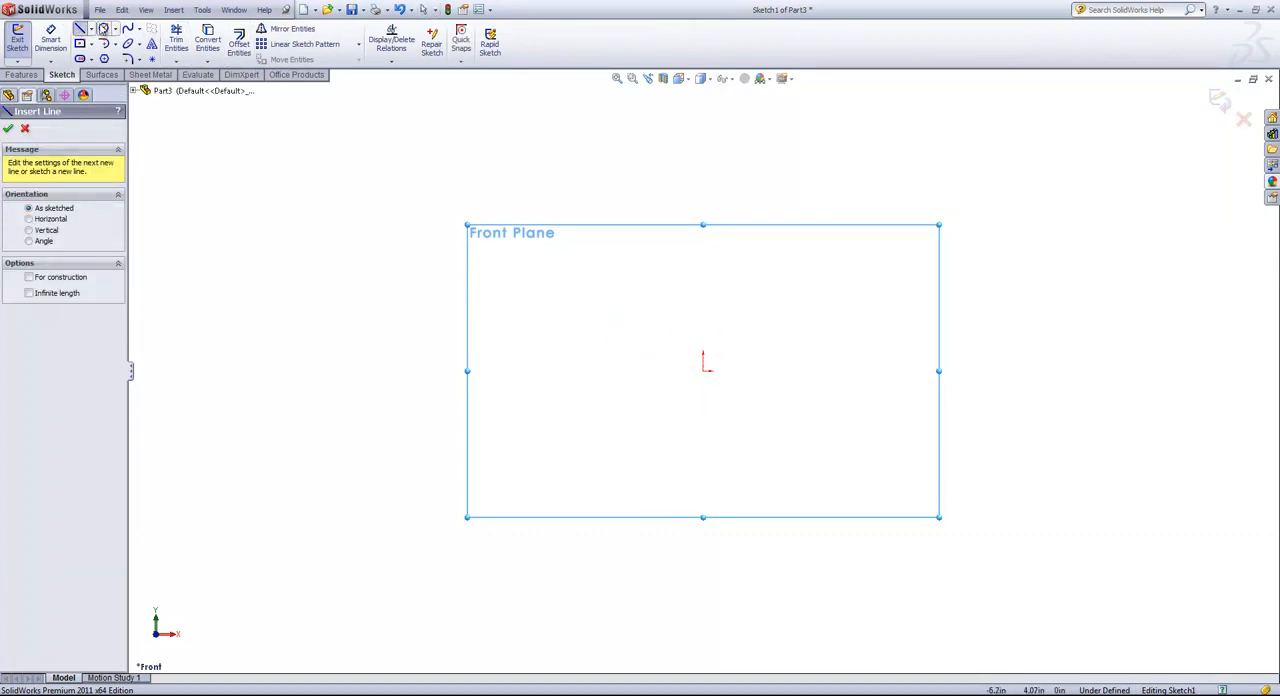
pyautogui.click(91, 29)
pyautogui.click(94, 57)
pyautogui.click(703, 371)
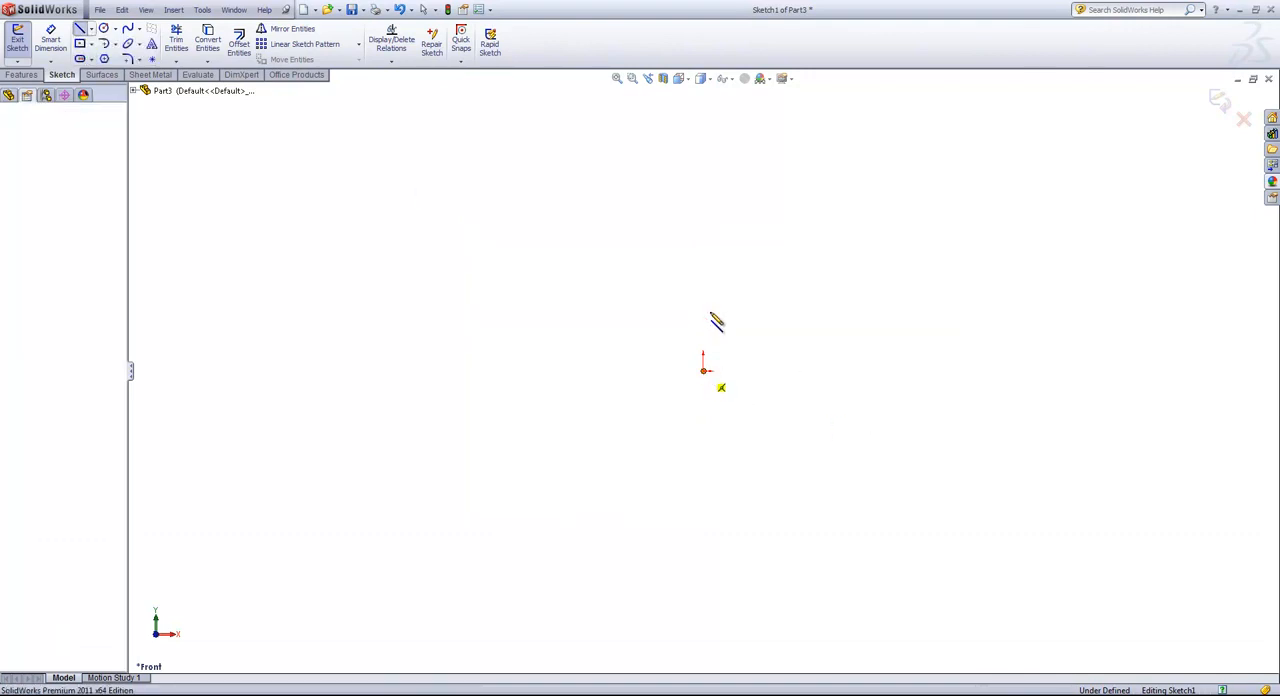
pyautogui.click(704, 131)
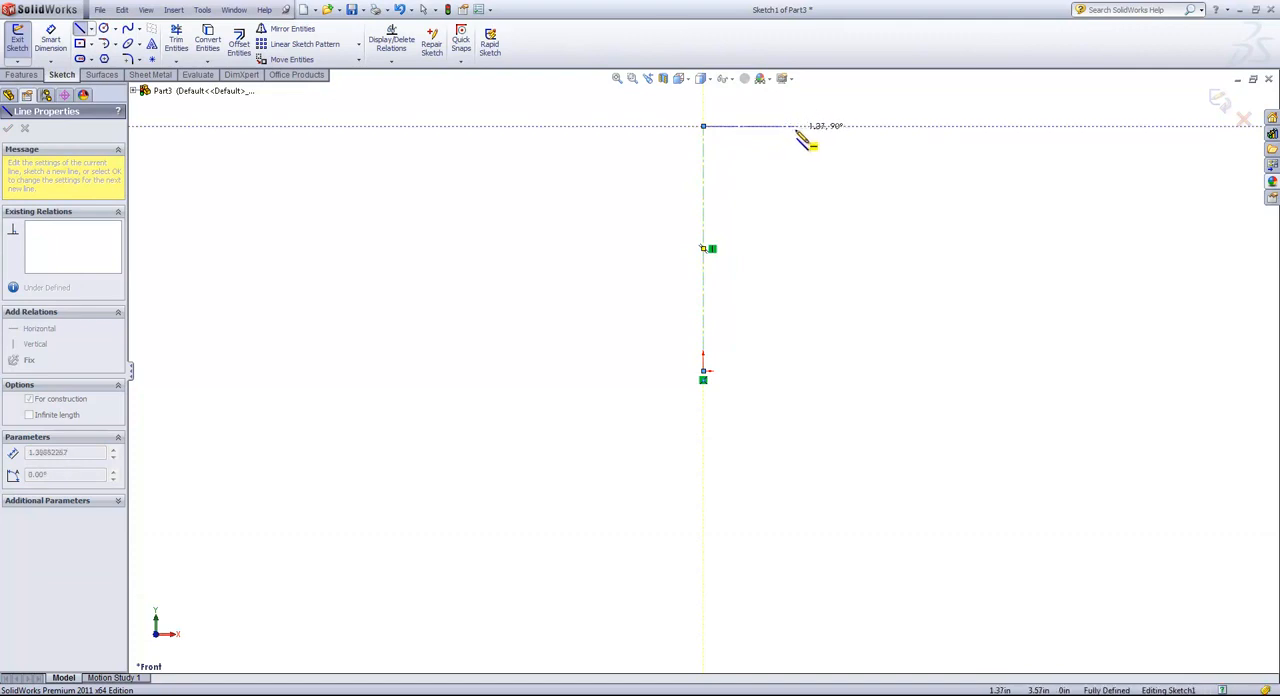
pyautogui.click(835, 127)
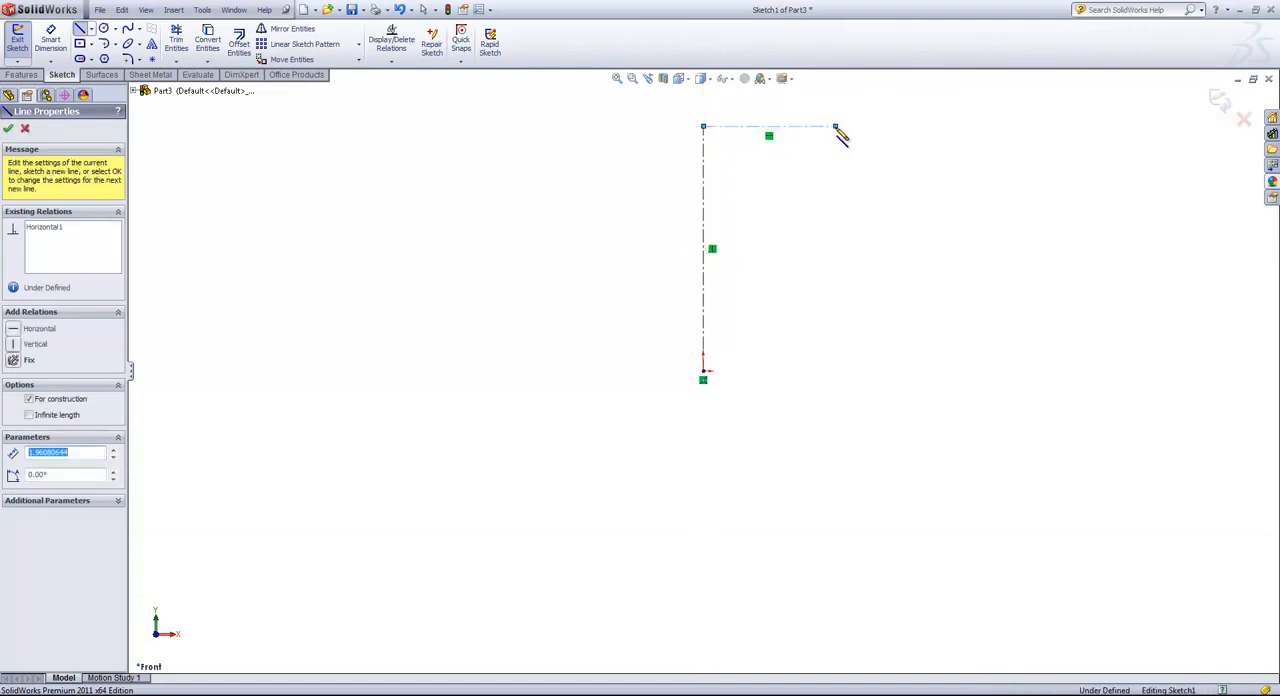
pyautogui.rightClick(847, 176)
pyautogui.click(862, 176)
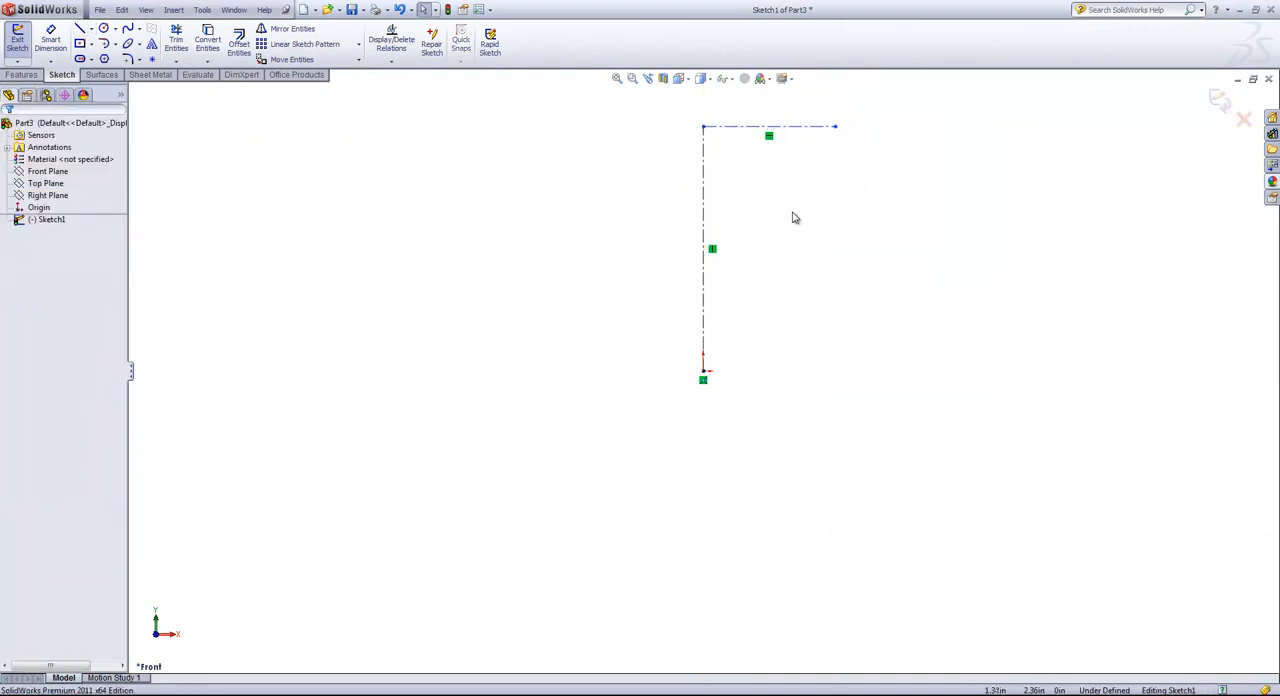
# Dimension the vertical centerline to 17 in and stretch the horizontal centerline's free end to a length of about 6 in.
pyautogui.press('s')
pyautogui.click(832, 224)
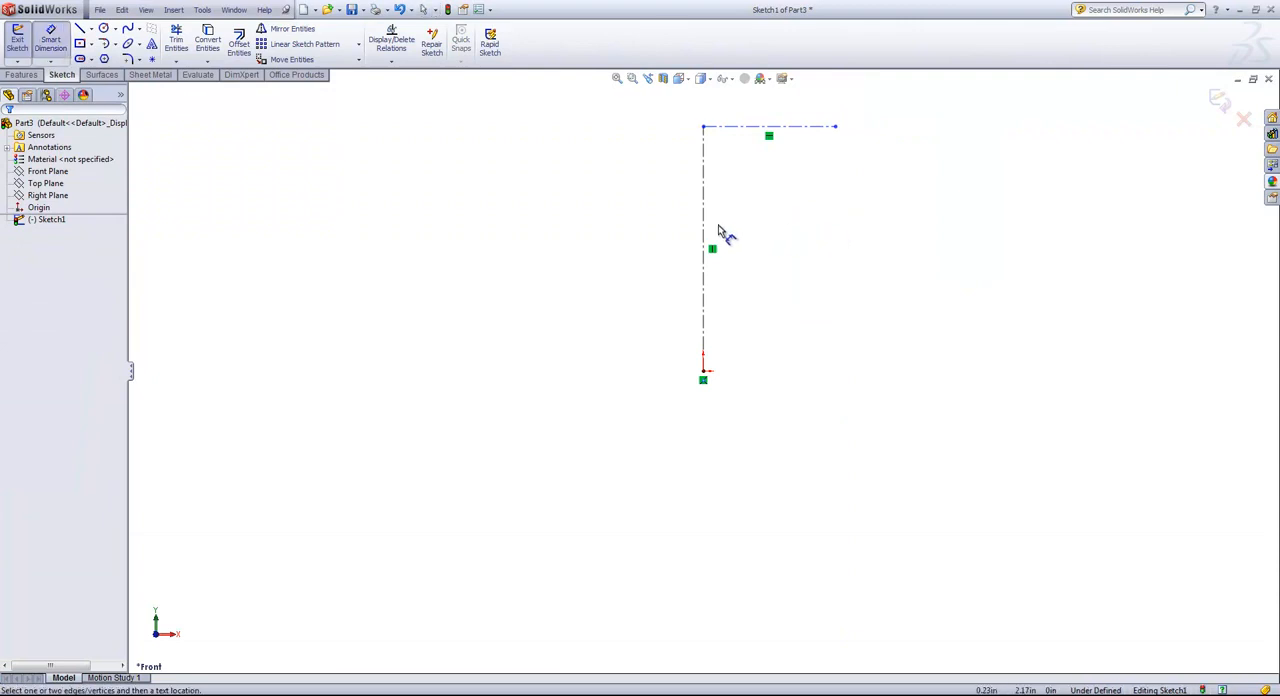
pyautogui.click(705, 228)
pyautogui.click(607, 230)
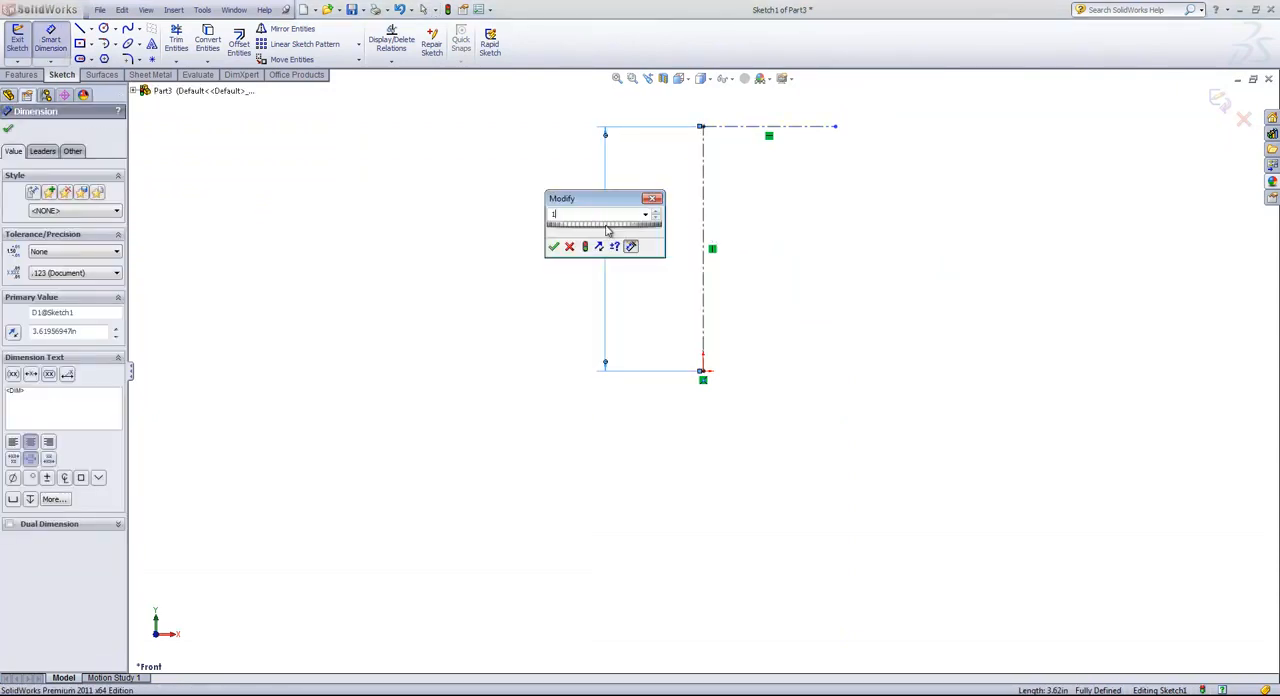
pyautogui.write('17')
pyautogui.press('Return')
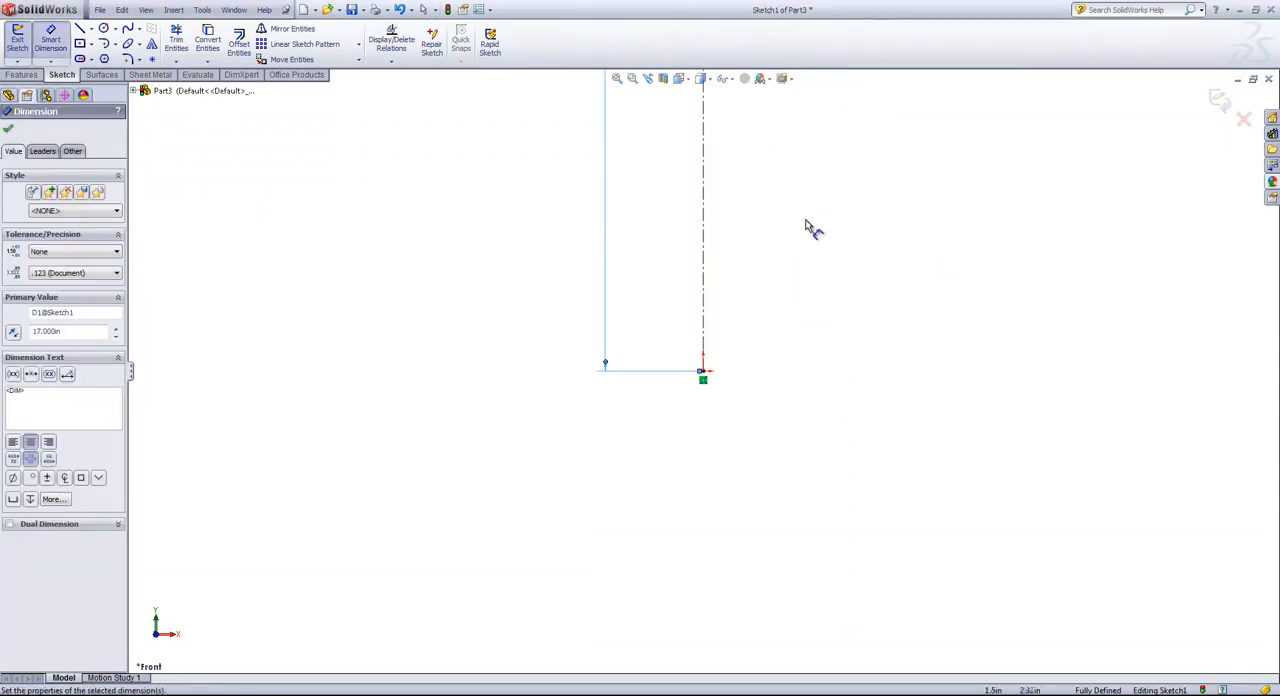
pyautogui.scroll(2, 809, 228)
pyautogui.scroll(-2, 868, 194)
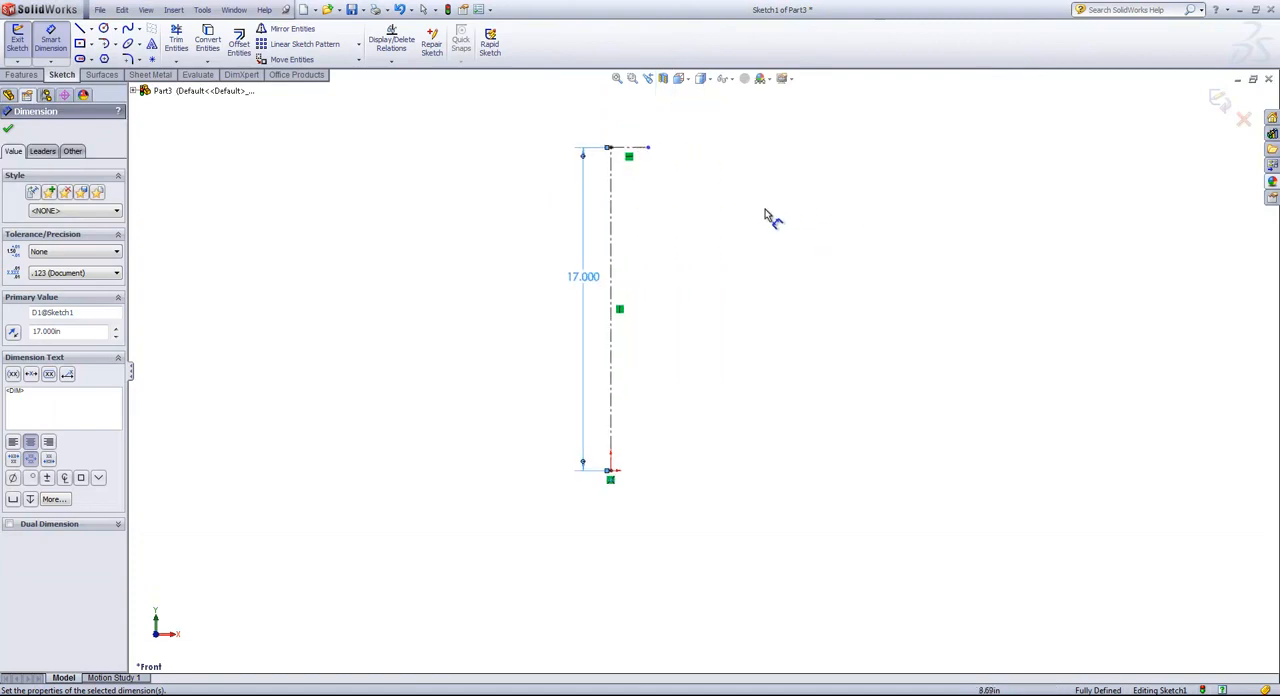
pyautogui.rightClick(675, 228)
pyautogui.click(705, 229)
pyautogui.moveTo(648, 148); pyautogui.dragTo(724, 148)
pyautogui.click(680, 292)
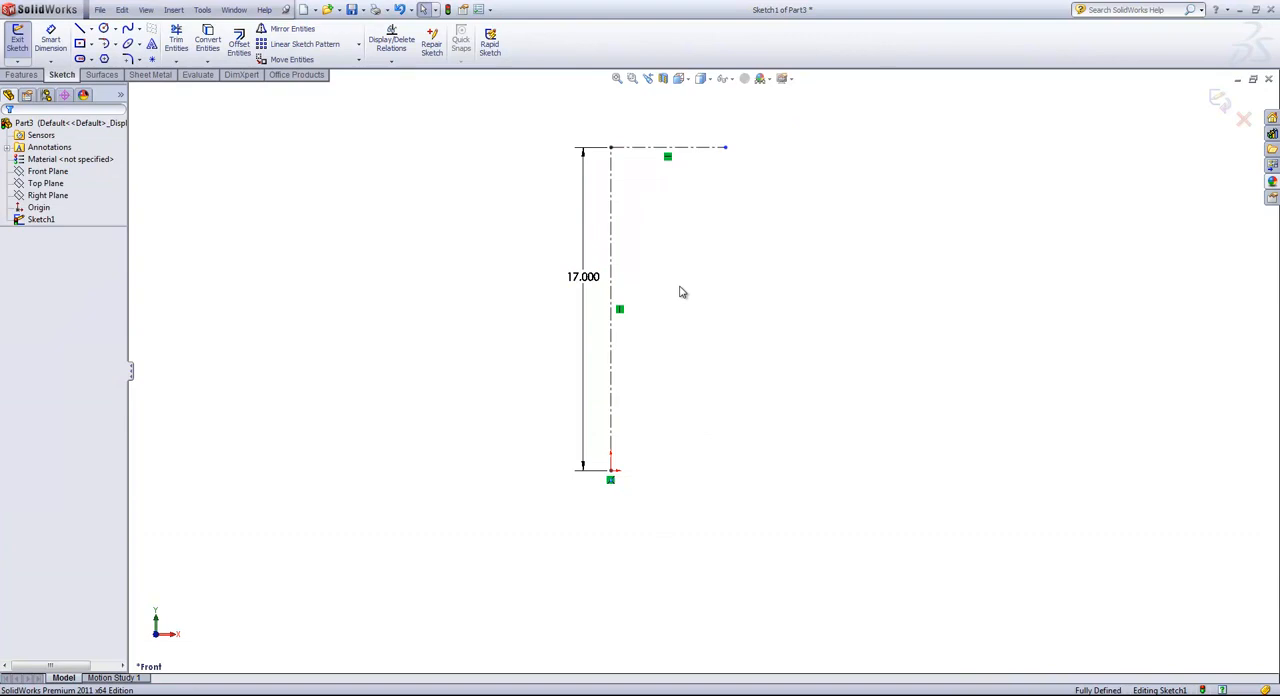
# Sketch the faucet path: a vertical line about 12.1 in from the origin, a tangent 180° arc of about 3.5 in radius, and a short downward line.
pyautogui.press('s')
pyautogui.click(690, 310)
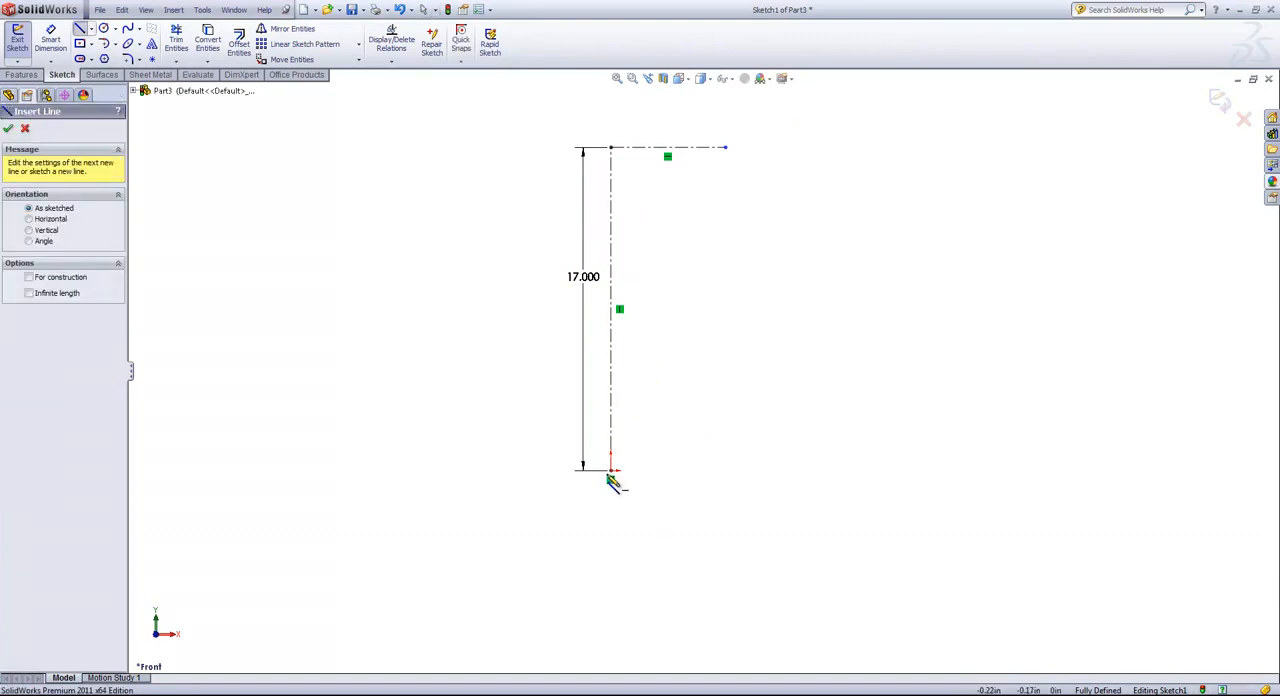
pyautogui.click(611, 469)
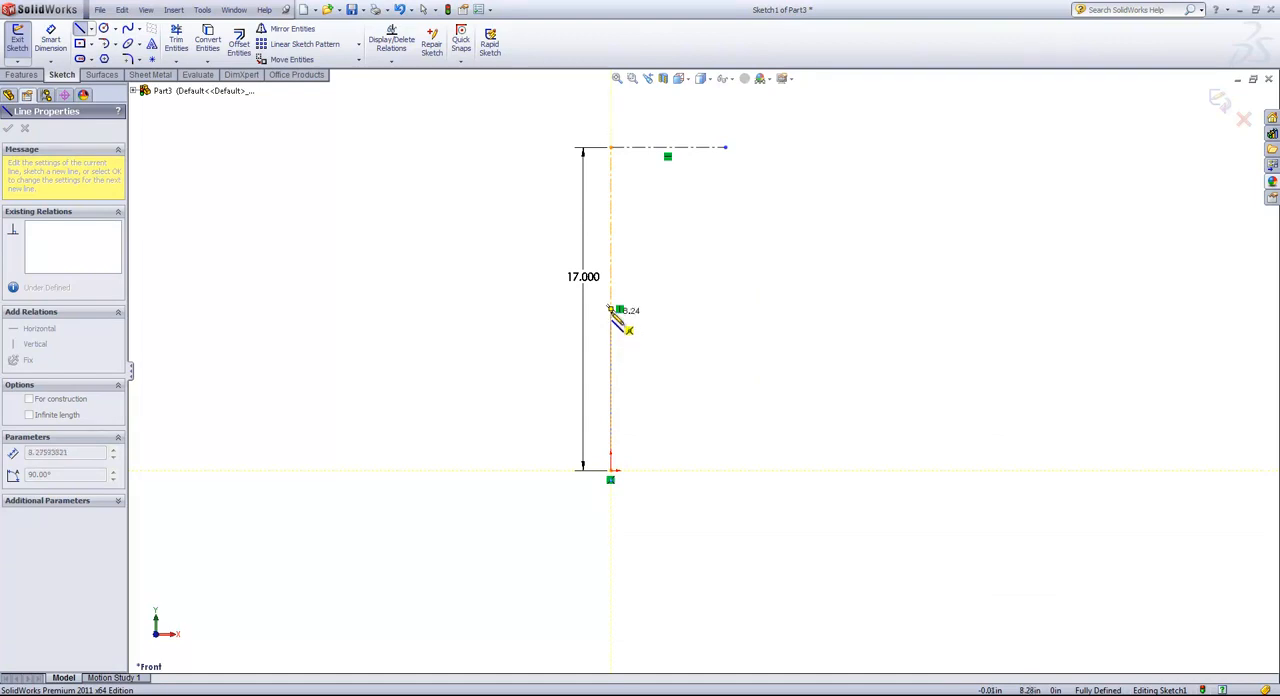
pyautogui.click(612, 241)
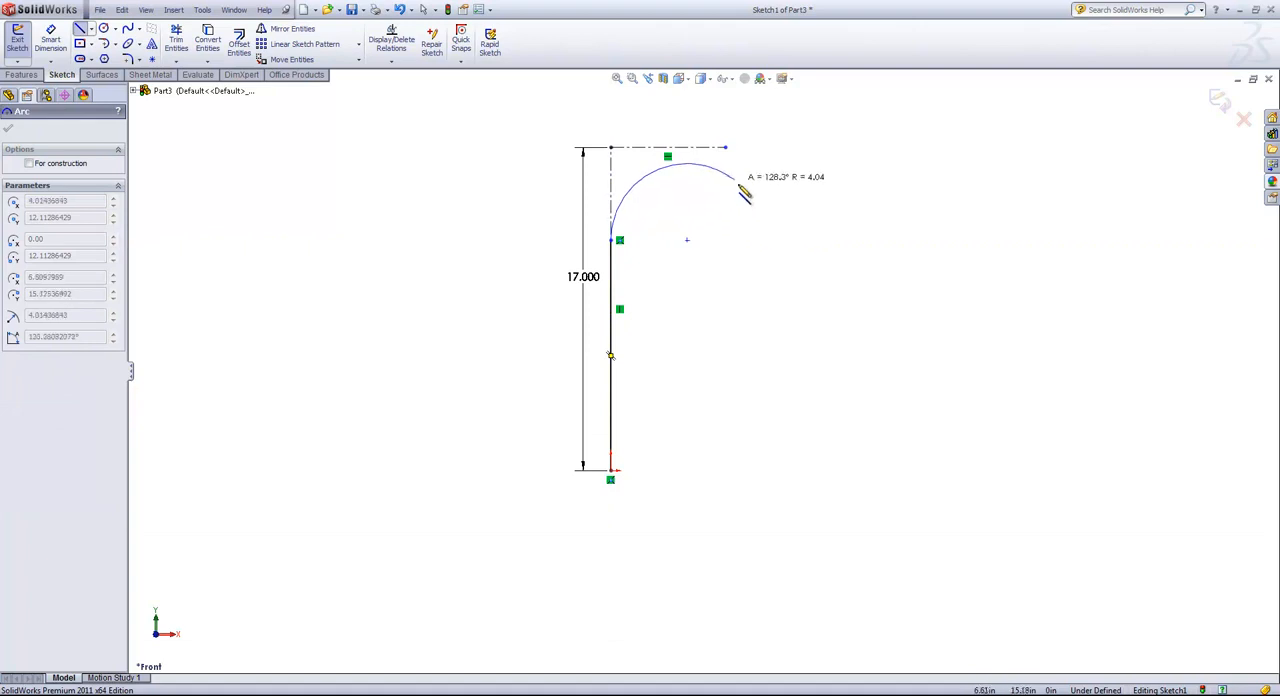
pyautogui.click(744, 241)
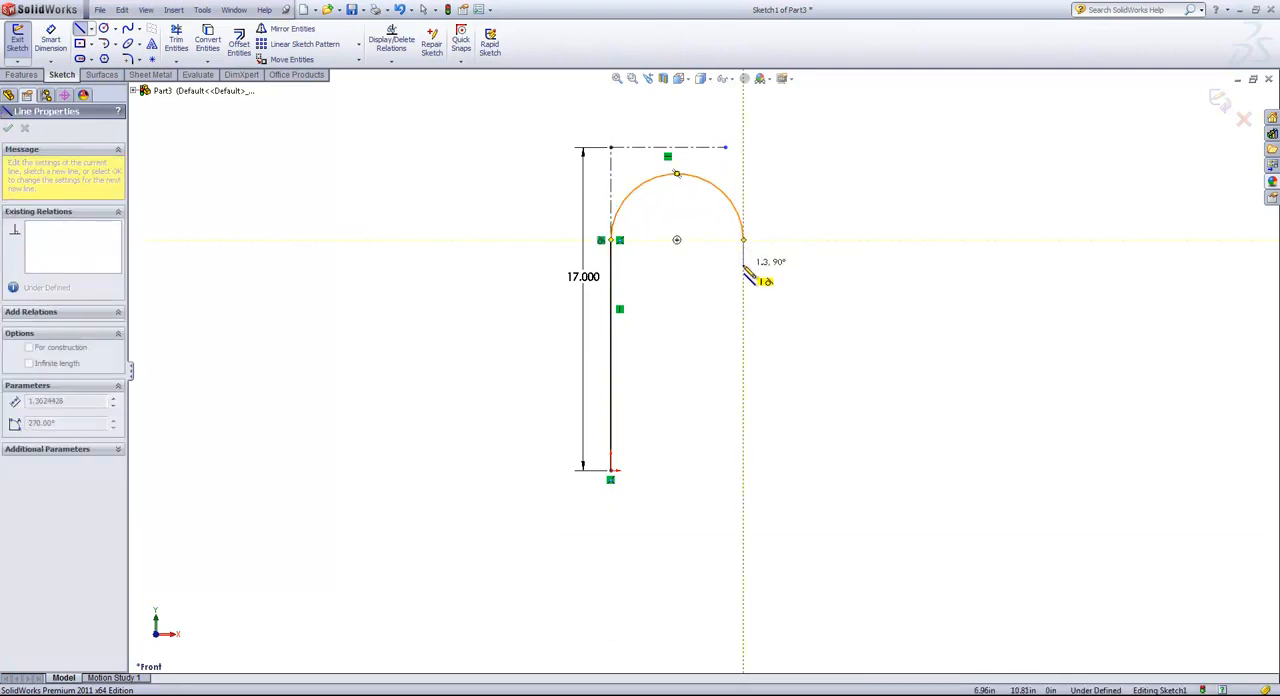
pyautogui.click(743, 272)
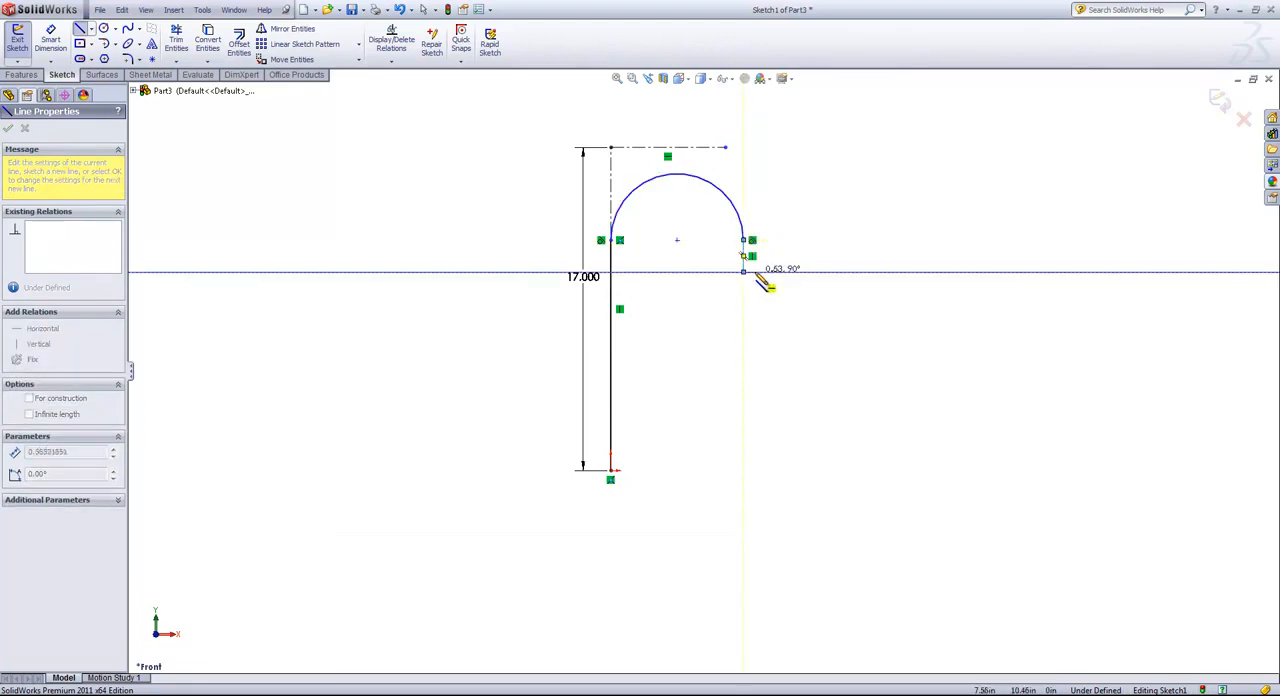
pyautogui.rightClick(775, 272)
pyautogui.click(798, 279)
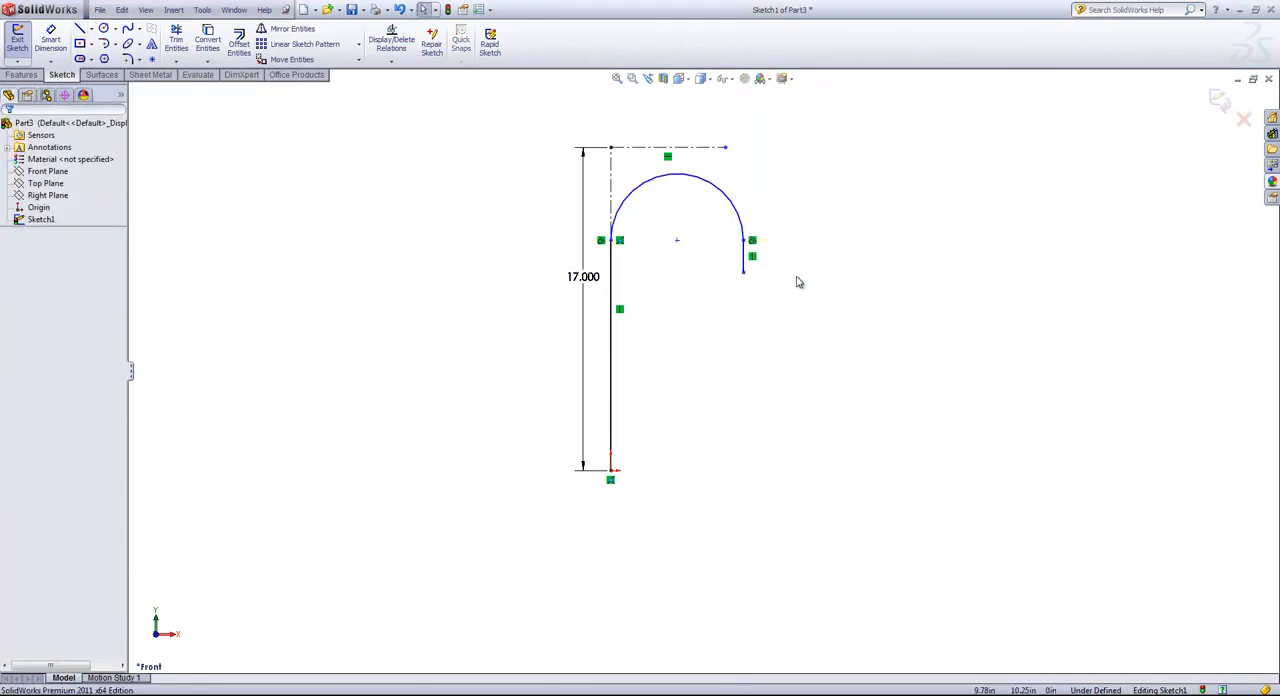
# Add a tangent relation between the arc and the horizontal centerline.
pyautogui.click(686, 180)
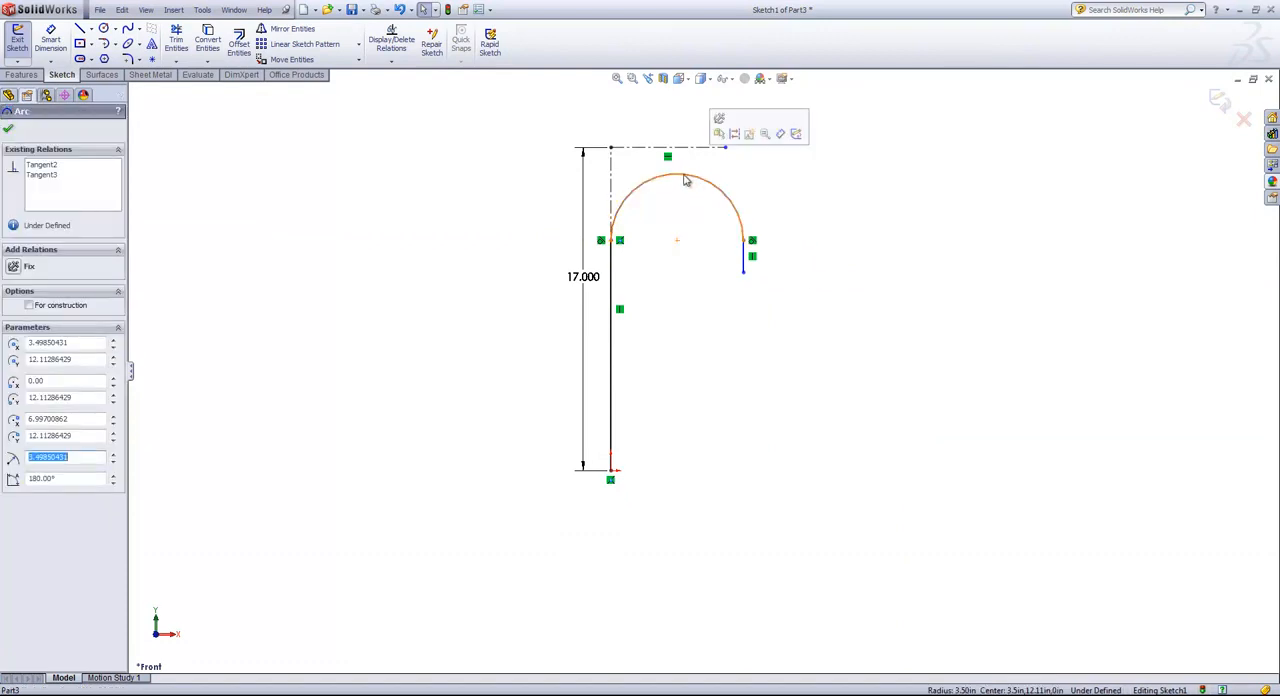
pyautogui.keyDown('ctrl'); pyautogui.click(690, 155); pyautogui.keyUp('ctrl')
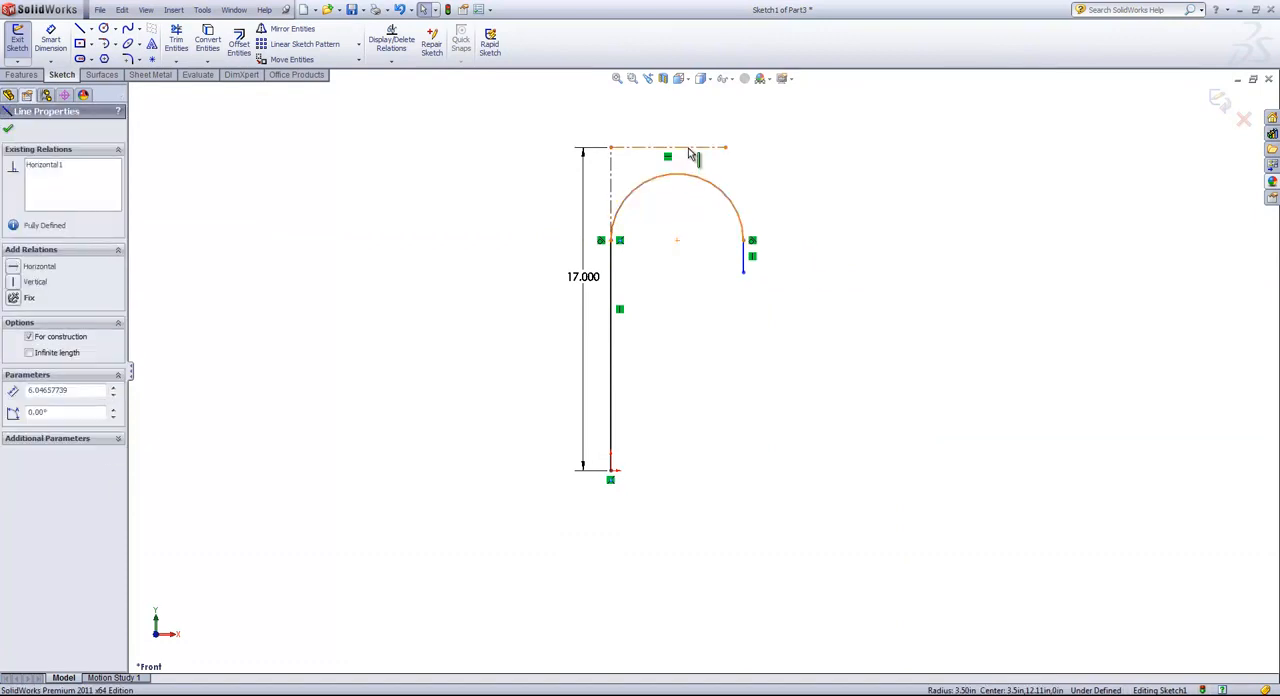
pyautogui.click(13, 344)
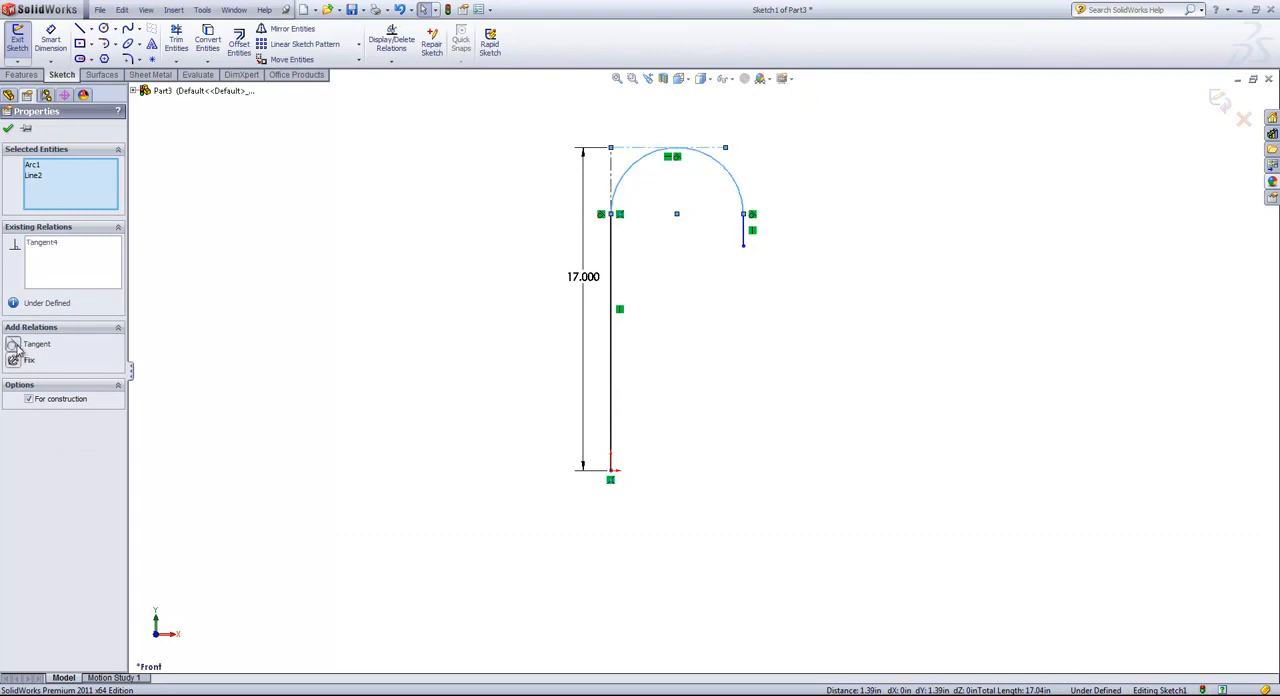
pyautogui.click(790, 244)
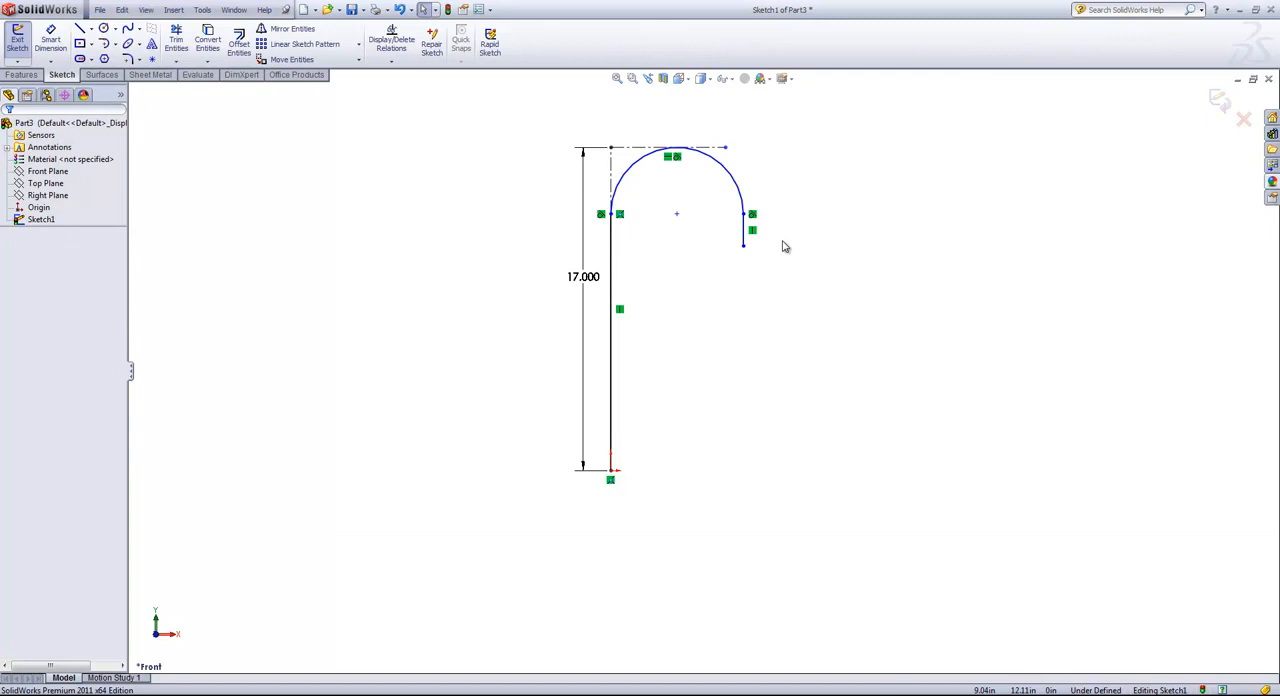
# Dimension the arc's radius to 5 in.
pyautogui.press('s')
pyautogui.click(731, 185)
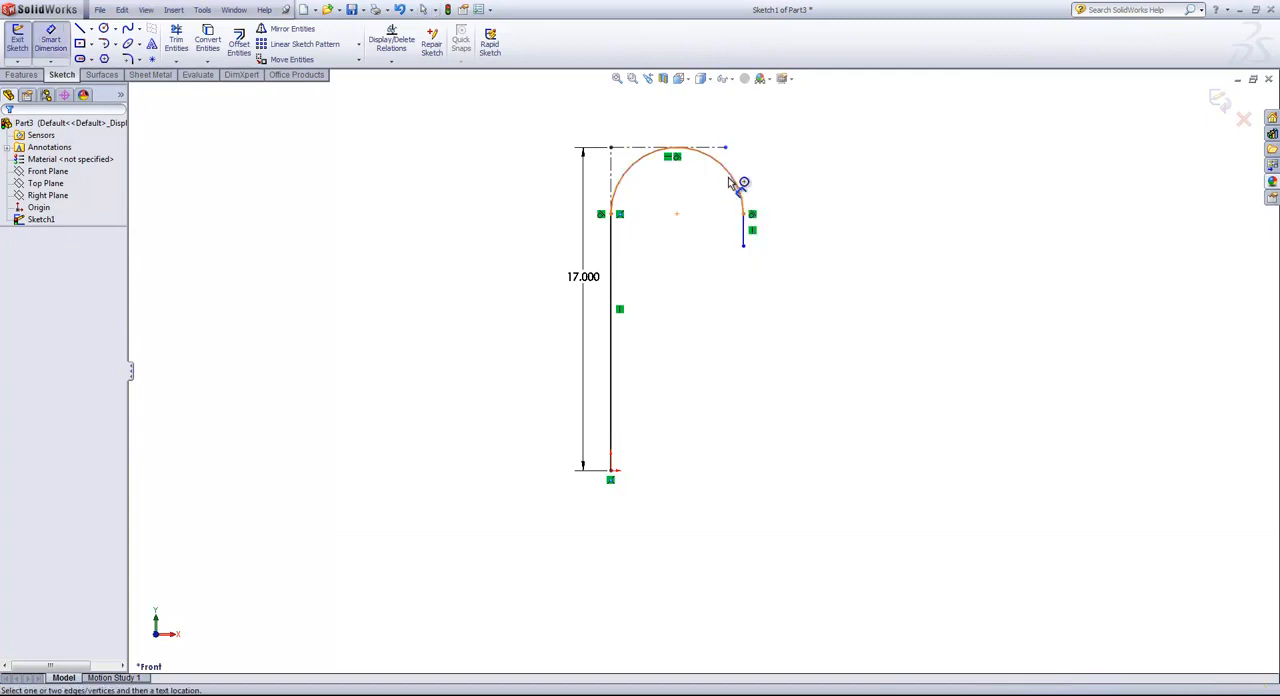
pyautogui.click(729, 178)
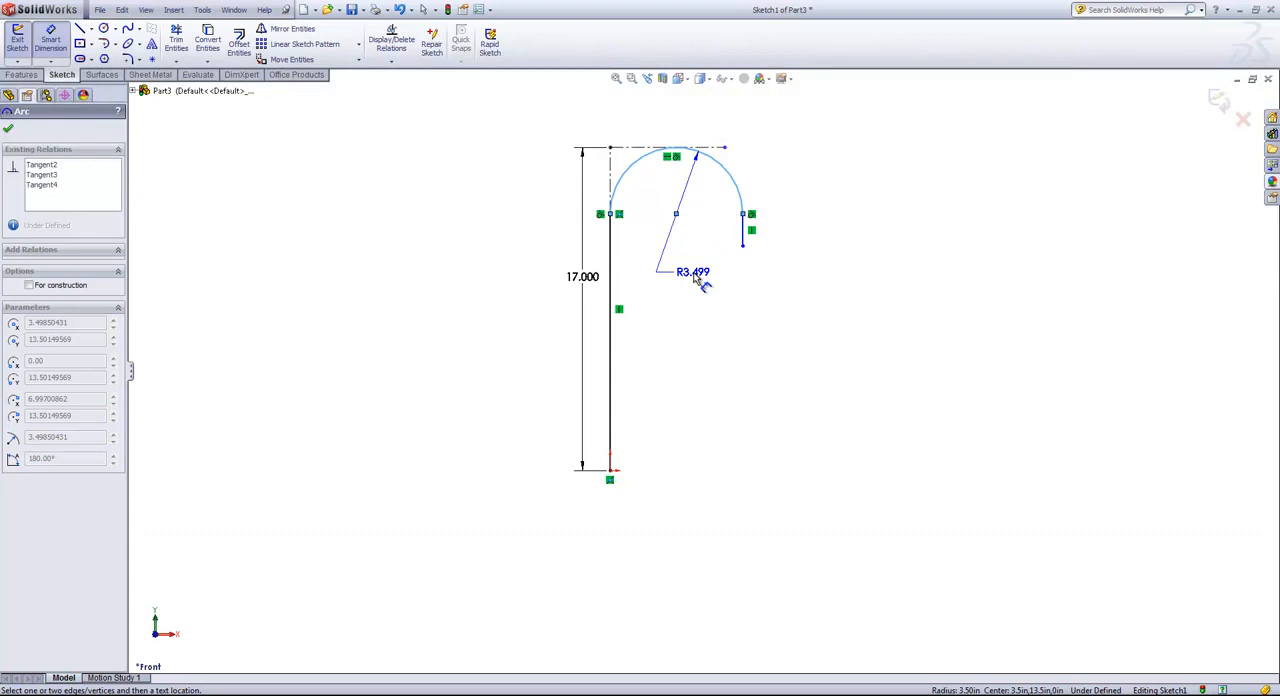
pyautogui.click(695, 285)
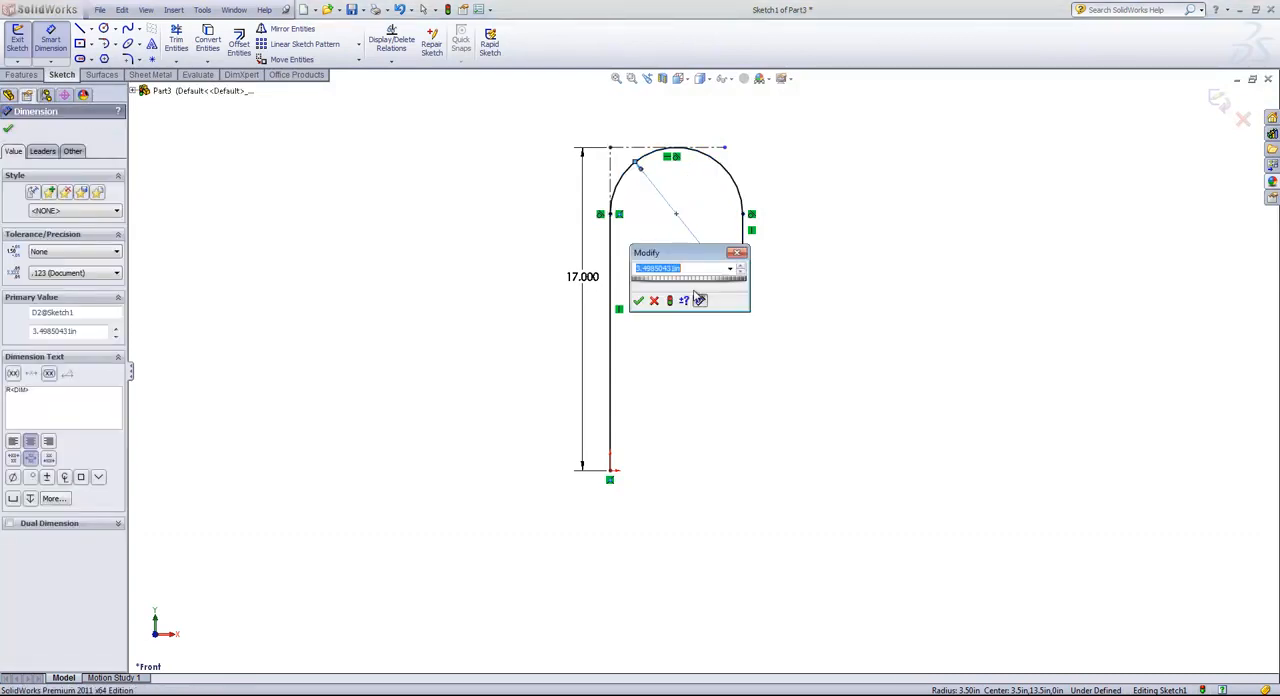
pyautogui.write('5')
pyautogui.press('Return')
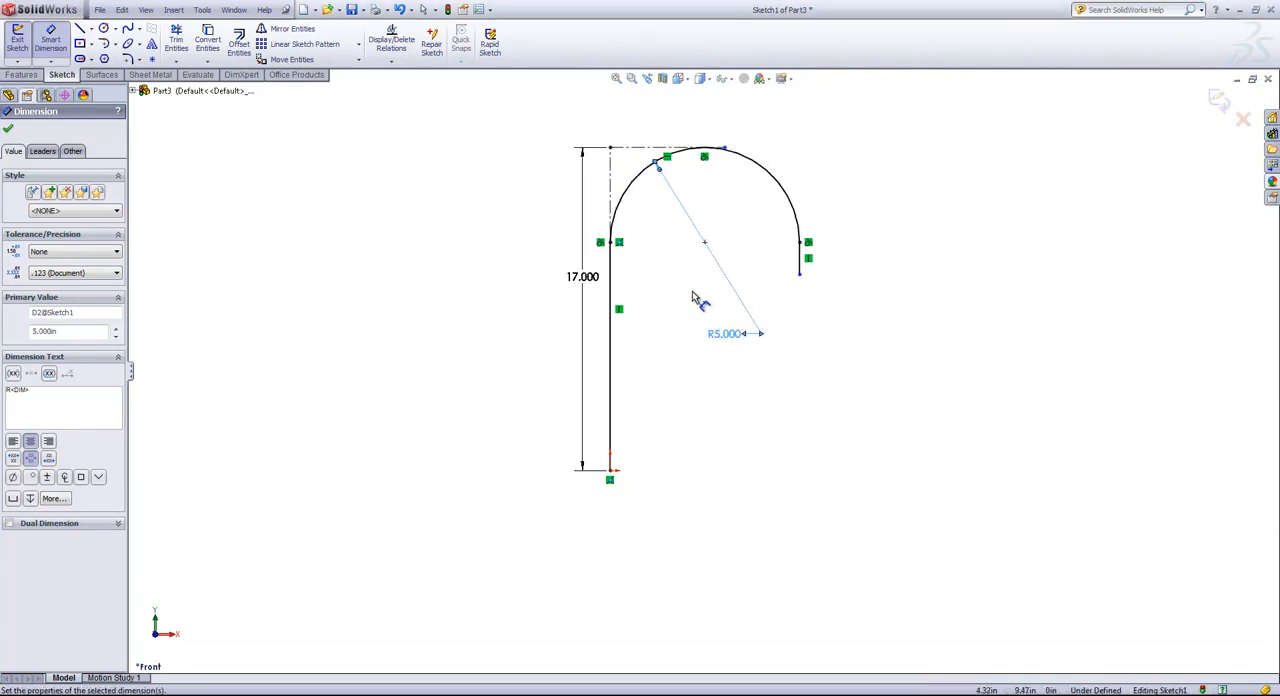
# Dimension the short vertical line at the end of the arc to 2 in.
pyautogui.click(807, 265)
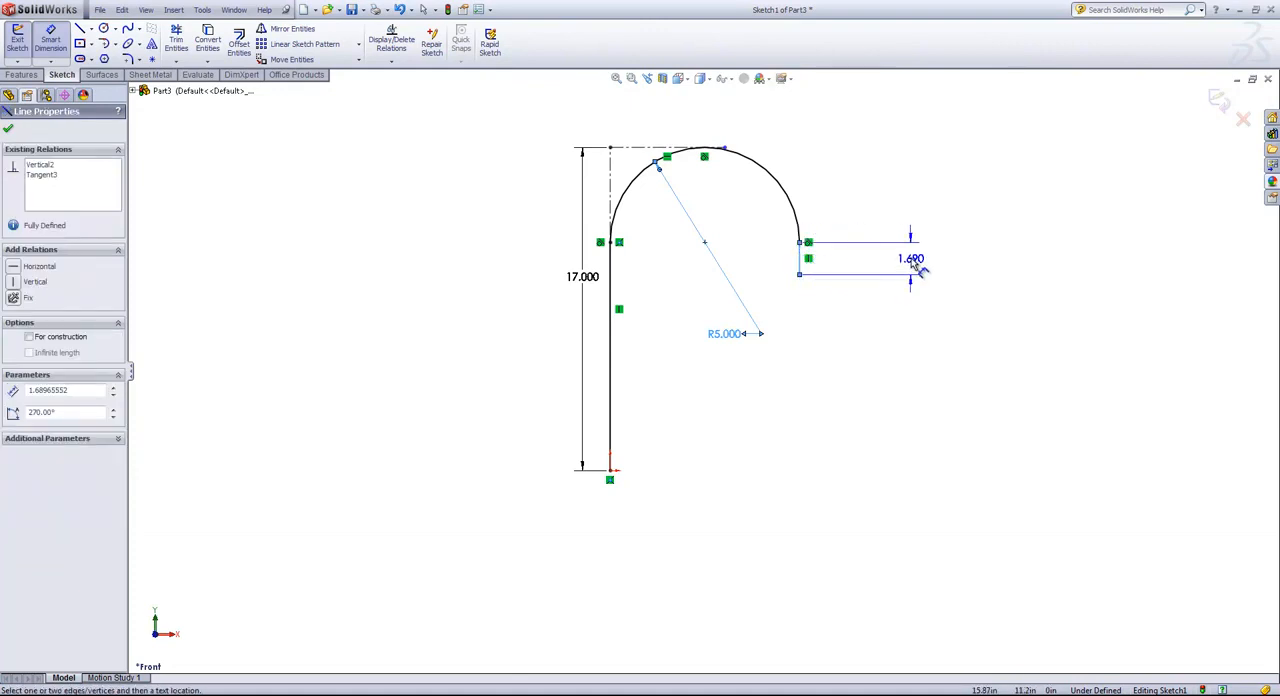
pyautogui.click(916, 264)
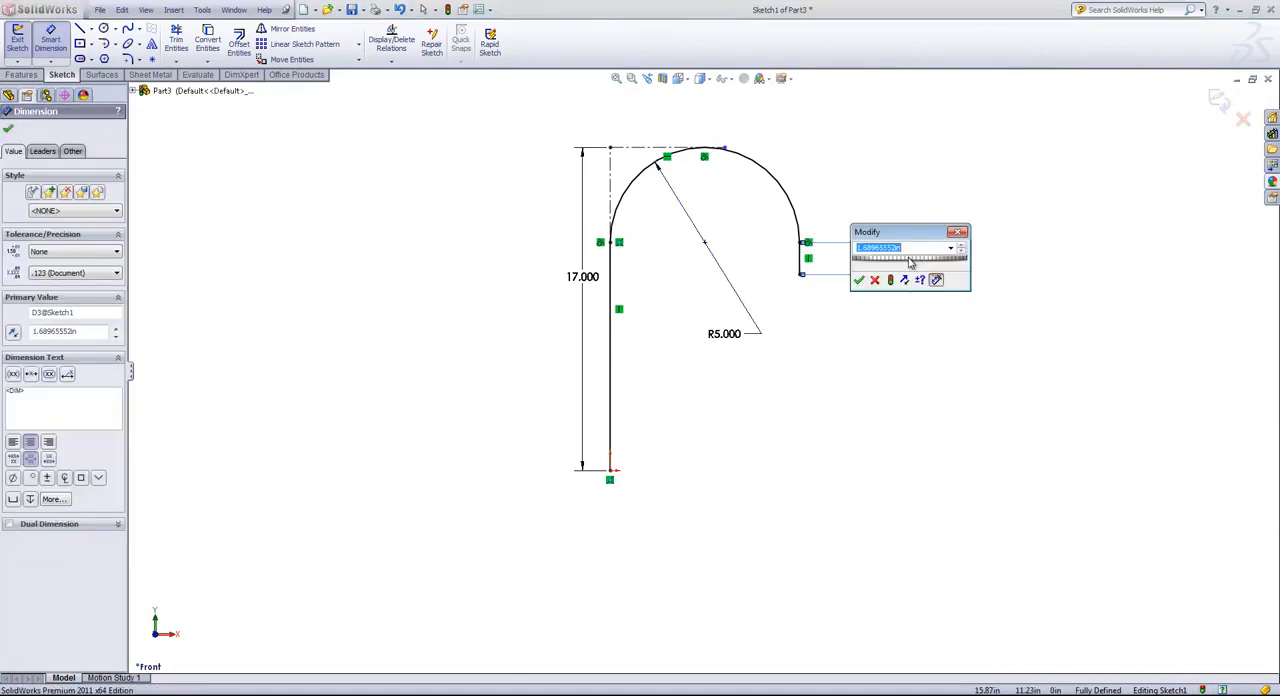
pyautogui.write('2')
pyautogui.press('Return')
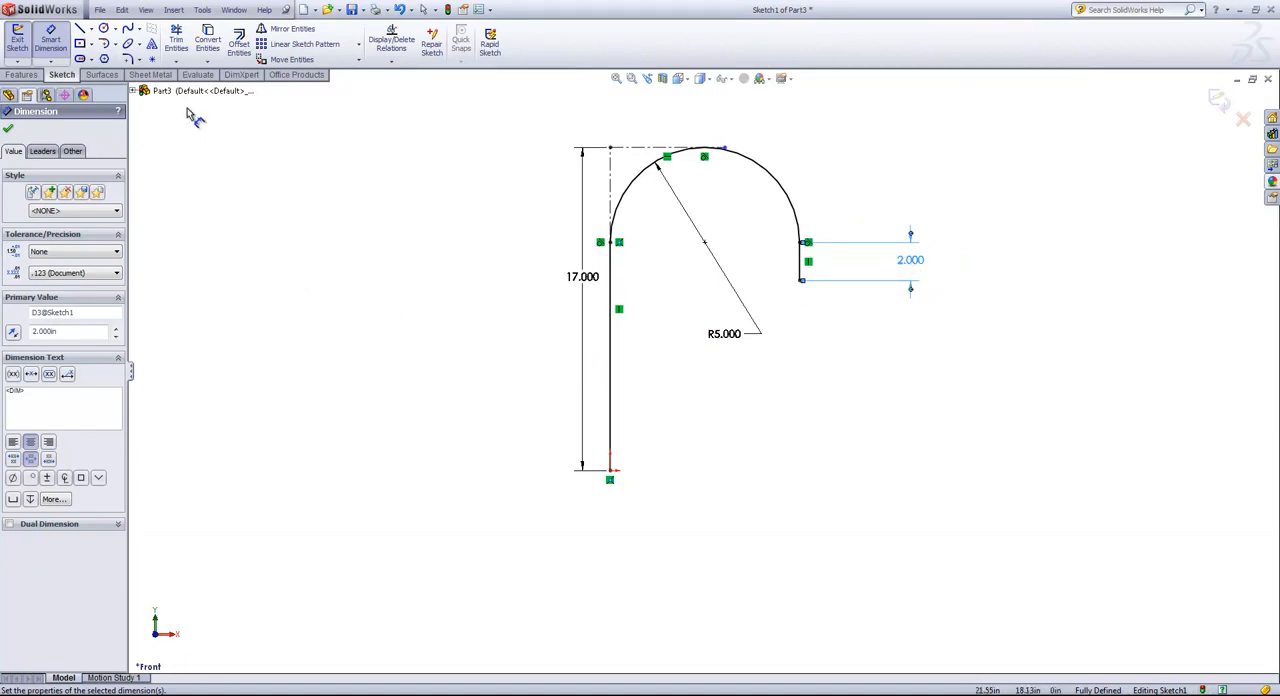
# Place two sketch points on the long vertical line, about 1.9 in and 5.5 in above the origin.
pyautogui.click(152, 59)
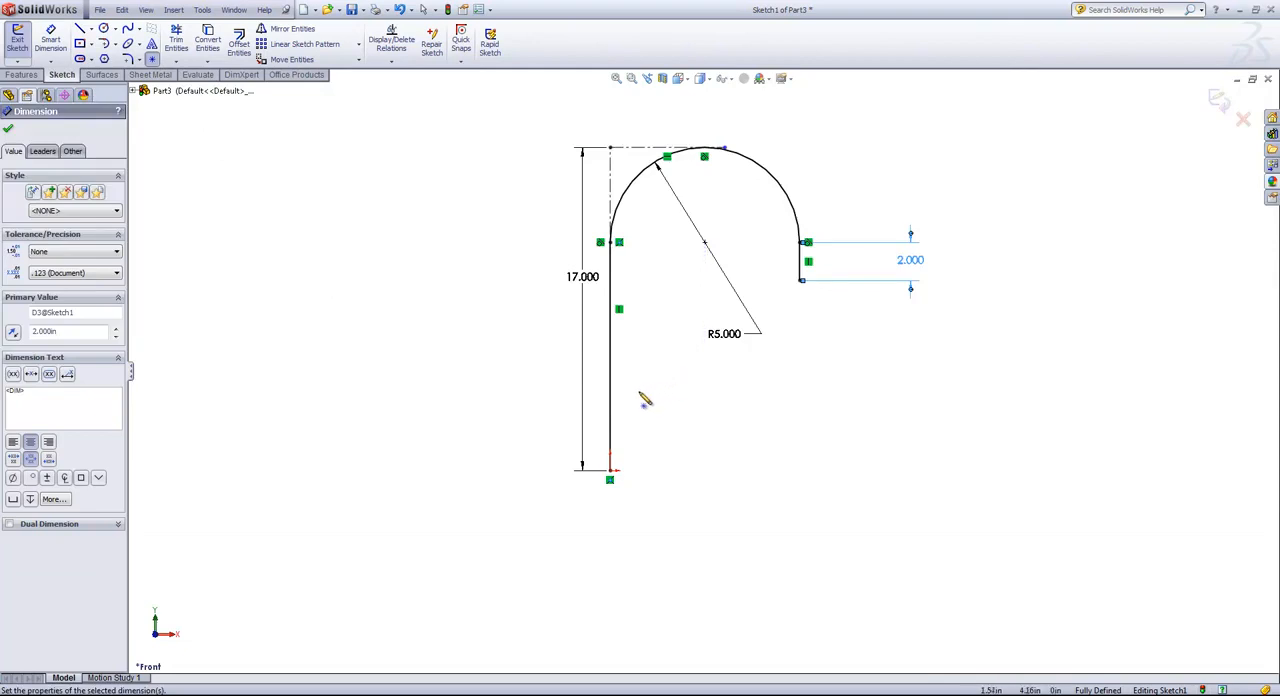
pyautogui.click(610, 432)
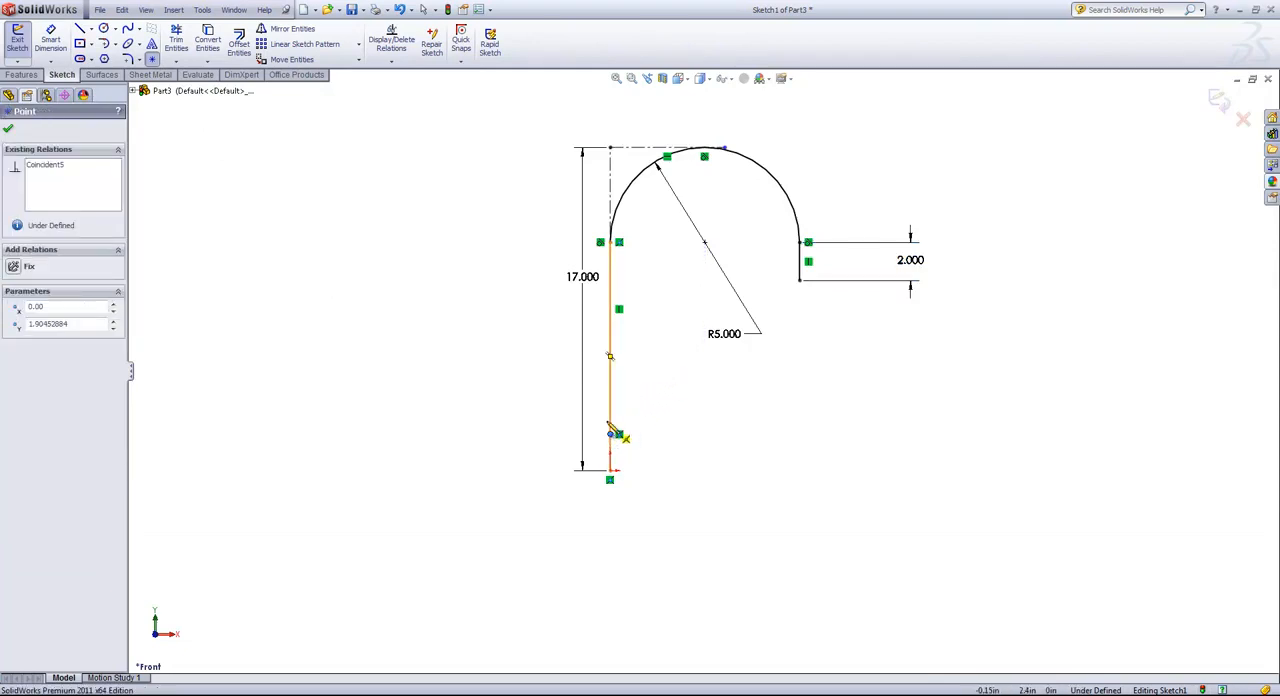
pyautogui.click(610, 366)
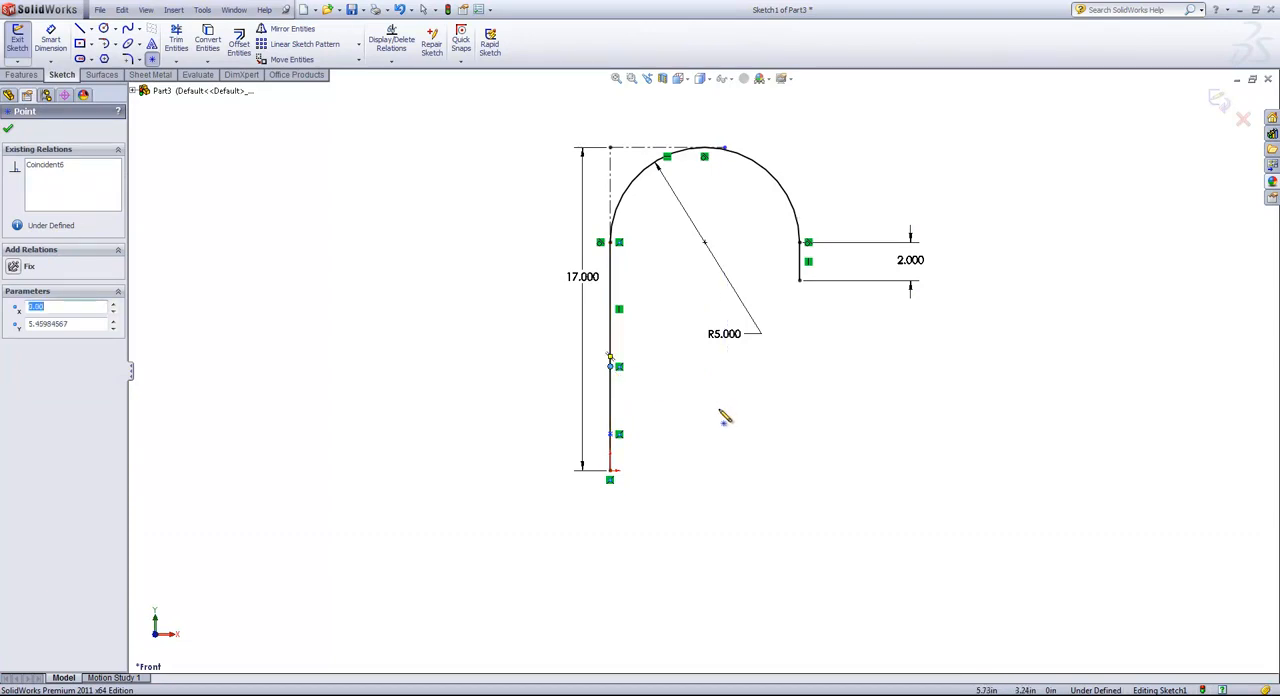
# Dimension the lower sketch point 2 in above the origin.
pyautogui.press('s')
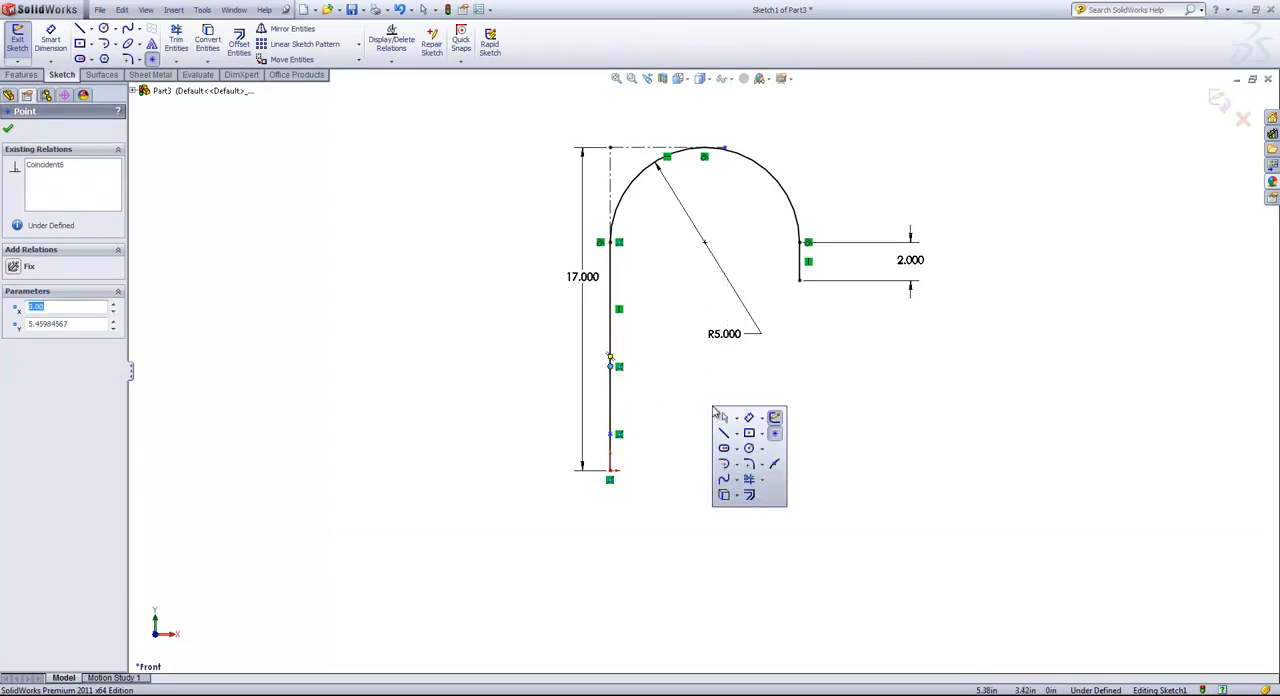
pyautogui.click(759, 428)
pyautogui.click(611, 471)
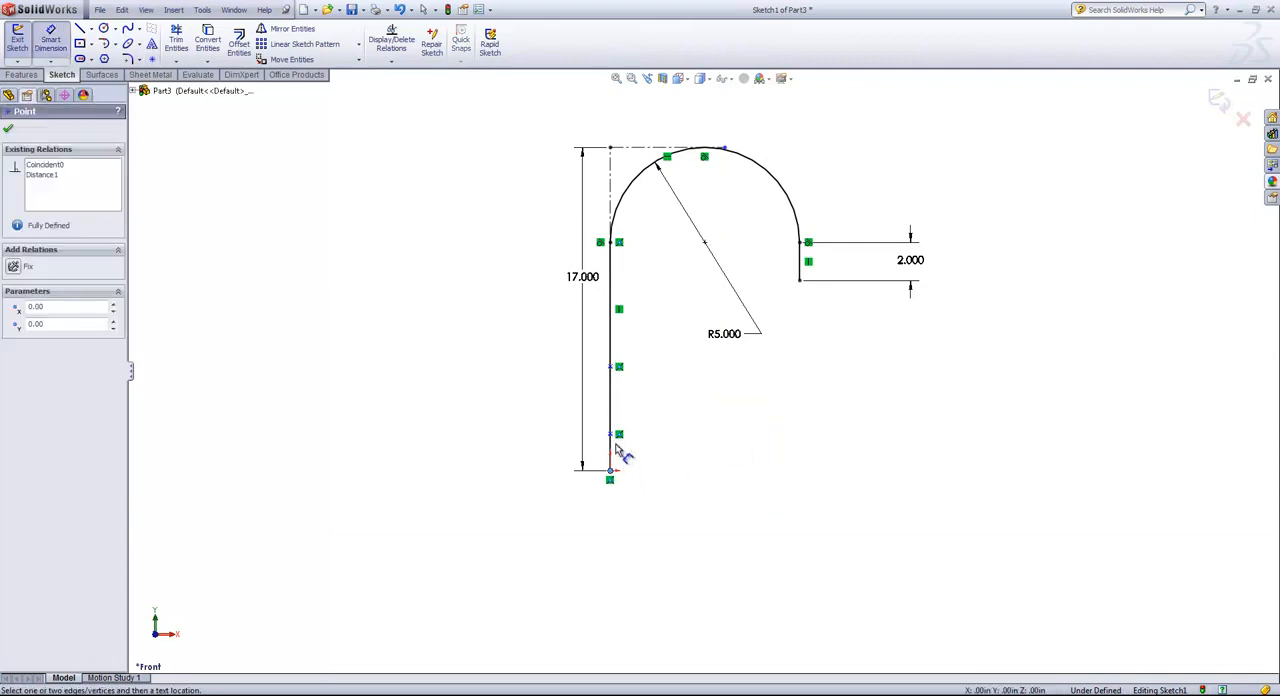
pyautogui.click(612, 434)
pyautogui.click(717, 441)
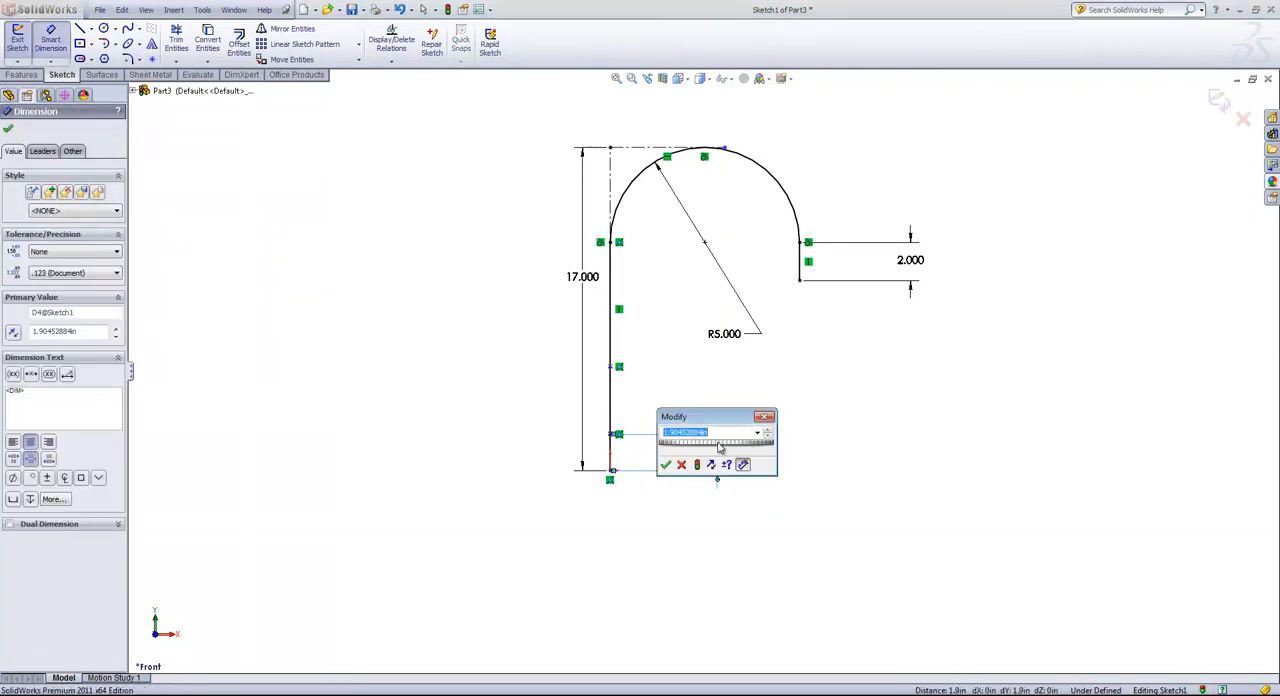
pyautogui.write('2')
pyautogui.press('Return')
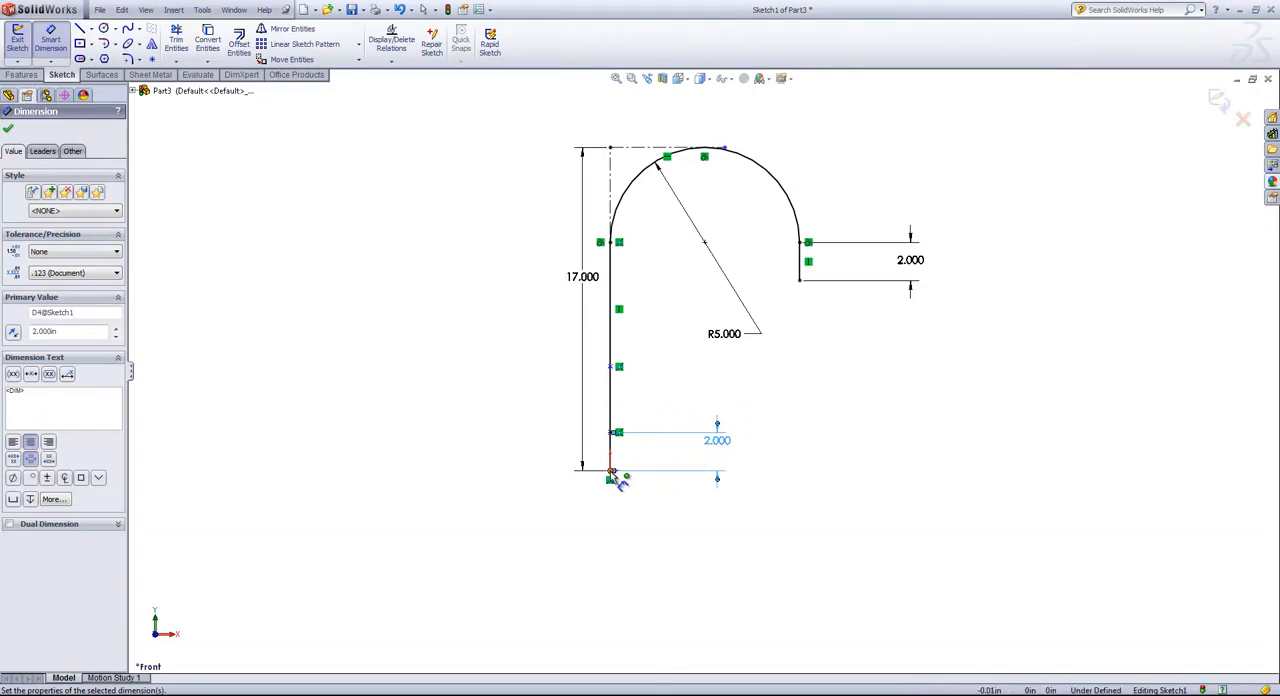
# Dimension the upper sketch point 7 in above the origin and exit the sketch.
pyautogui.click(612, 472)
pyautogui.click(611, 366)
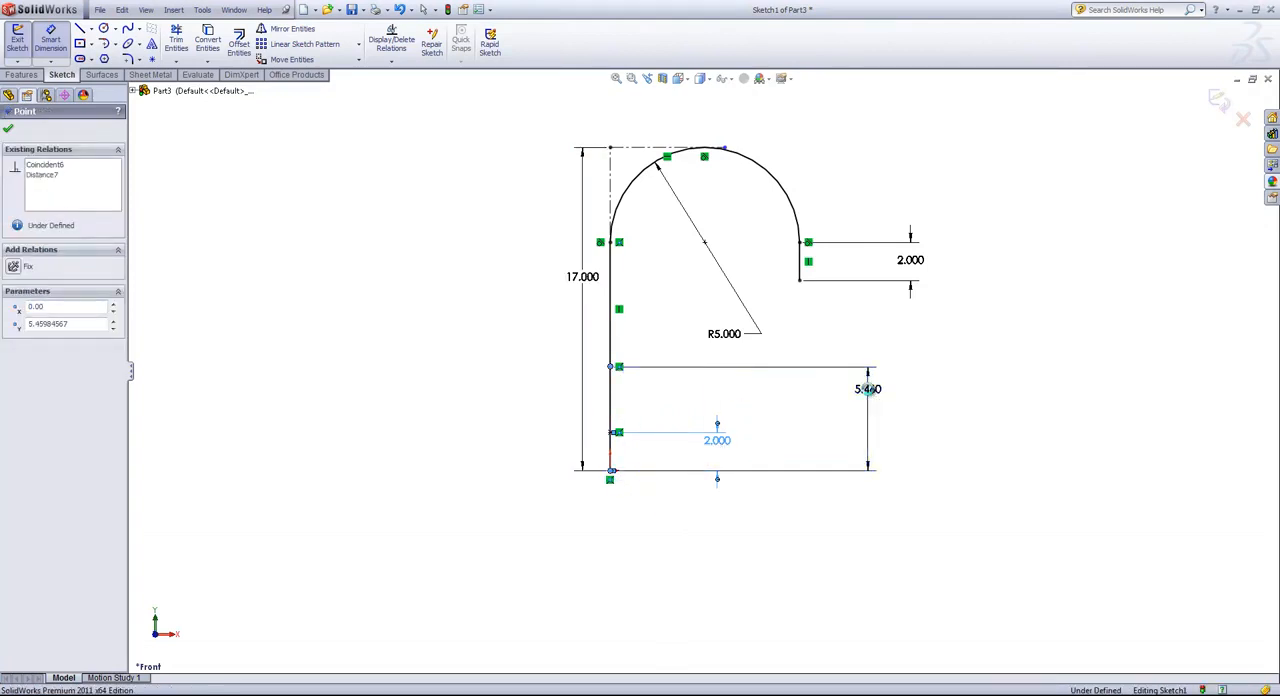
pyautogui.click(868, 389)
pyautogui.write('7')
pyautogui.press('Return')
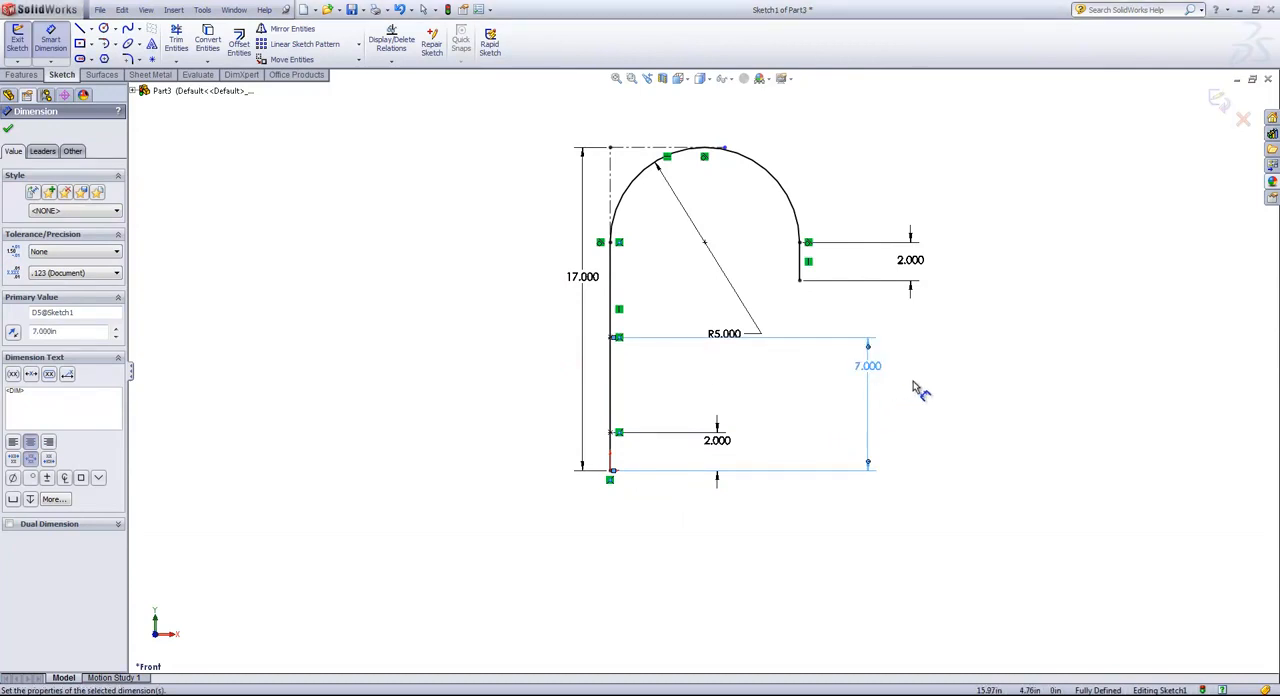
pyautogui.click(1212, 102)
pyautogui.click(1215, 101)
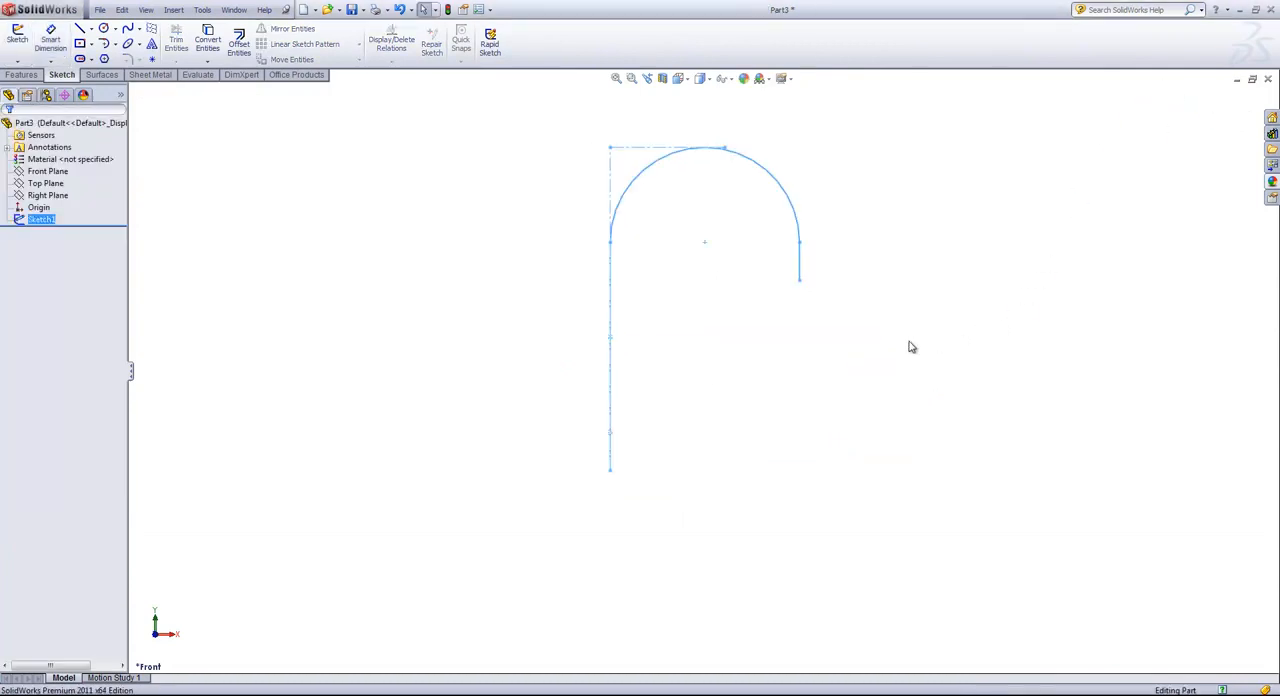
pyautogui.click(719, 341)
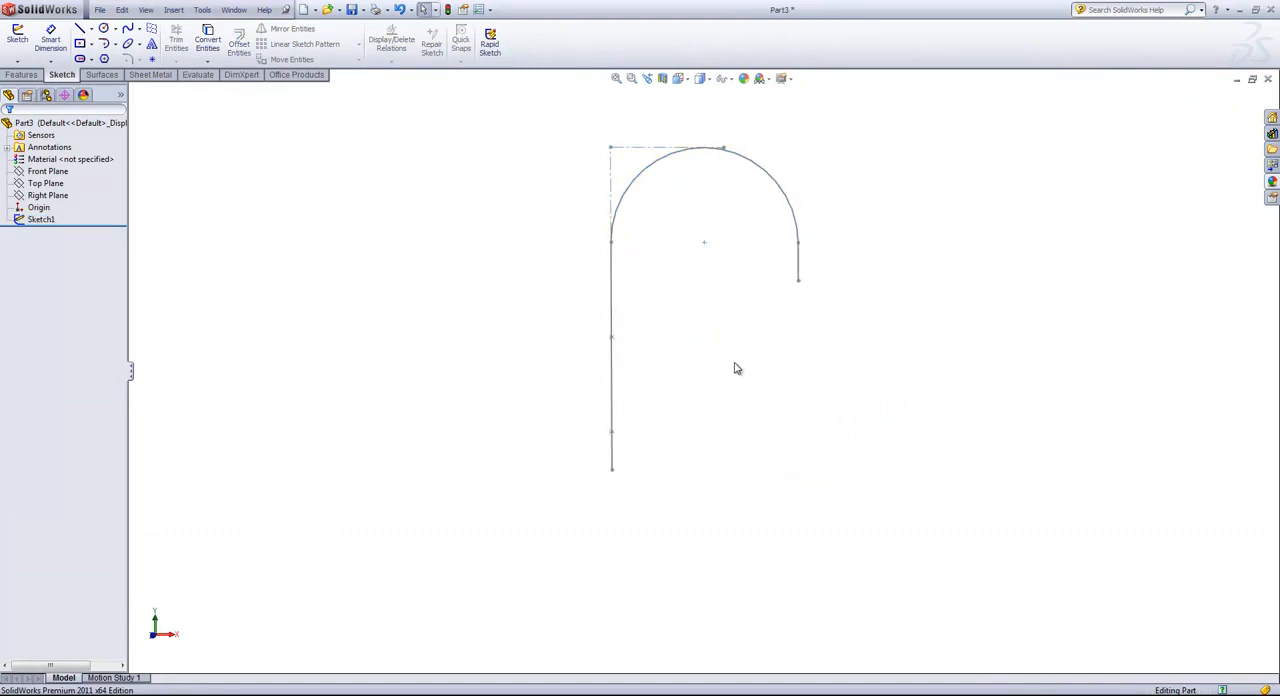
# Show the Top Plane in the model.
pyautogui.click(42, 184)
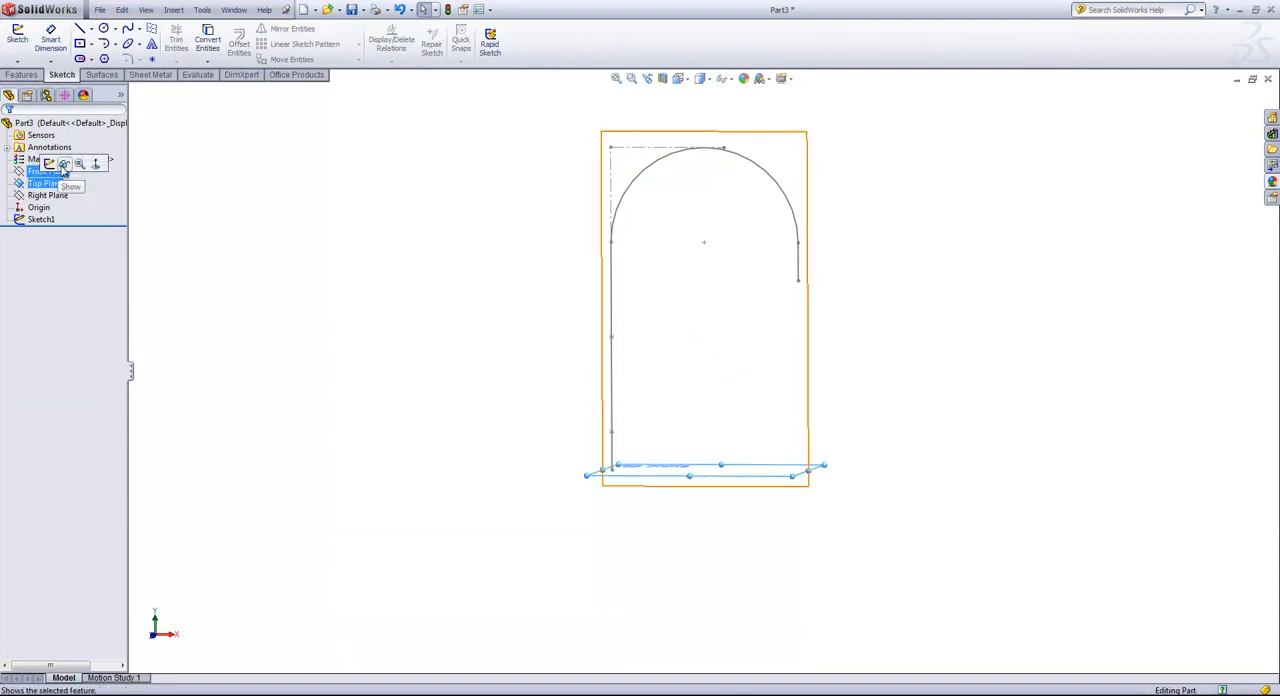
pyautogui.click(457, 380)
pyautogui.moveTo(509, 377); pyautogui.dragTo(530, 420, button='middle')
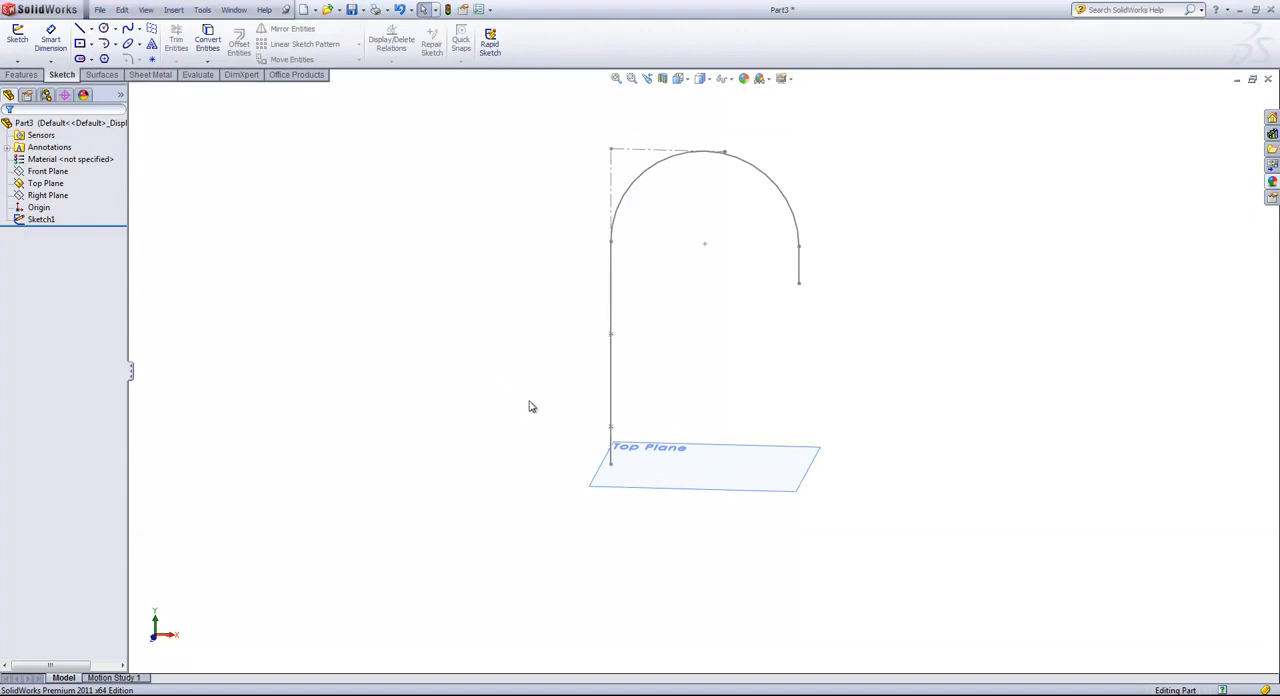
# Create a reference plane perpendicular to the long vertical line through its lower sketch point.
pyautogui.press('s')
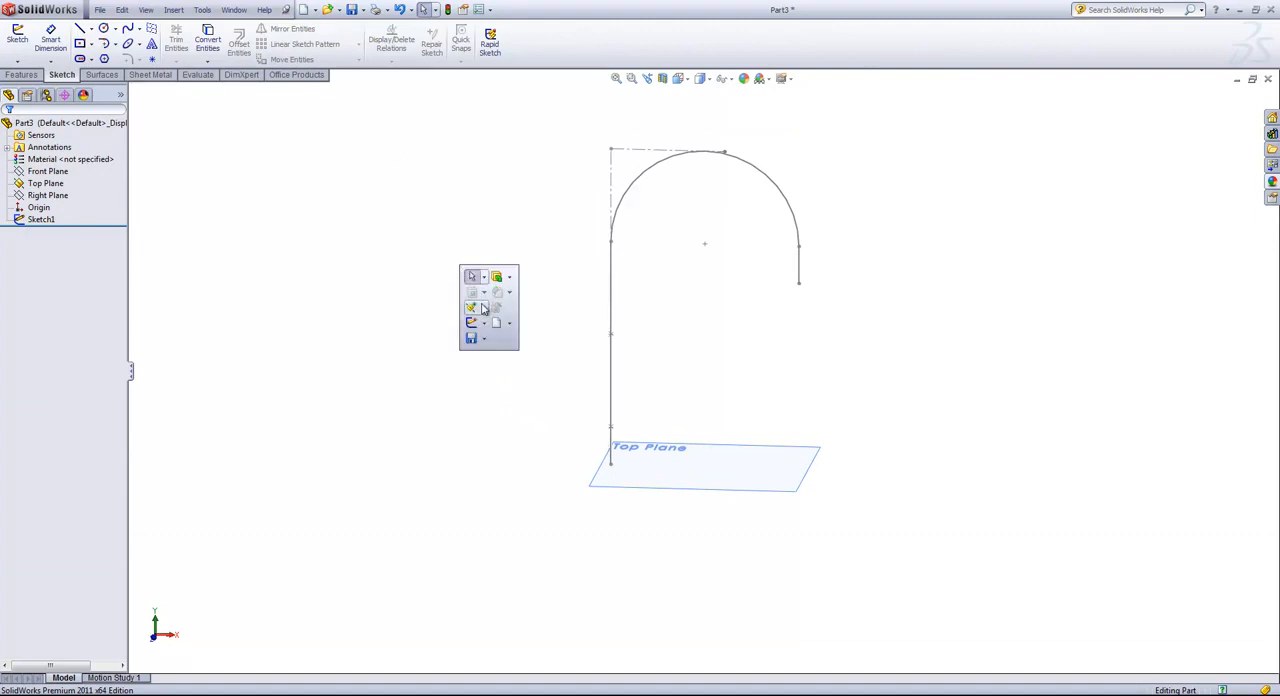
pyautogui.click(483, 308)
pyautogui.click(497, 325)
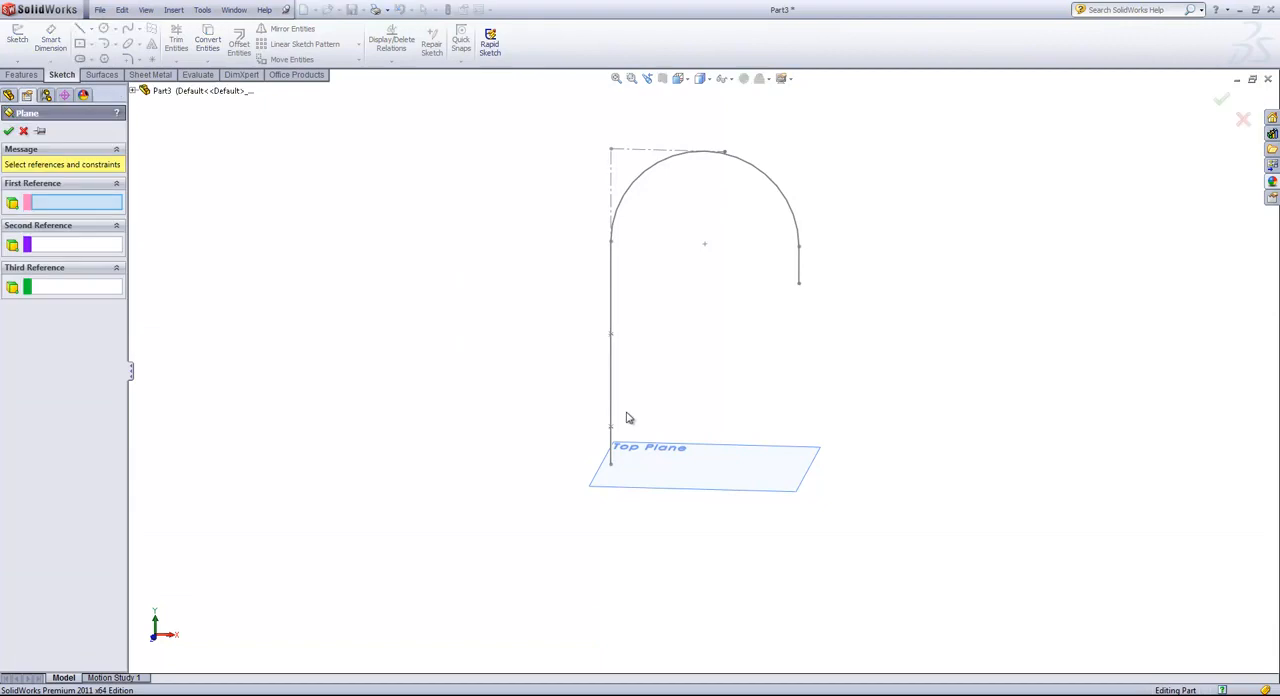
pyautogui.click(610, 412)
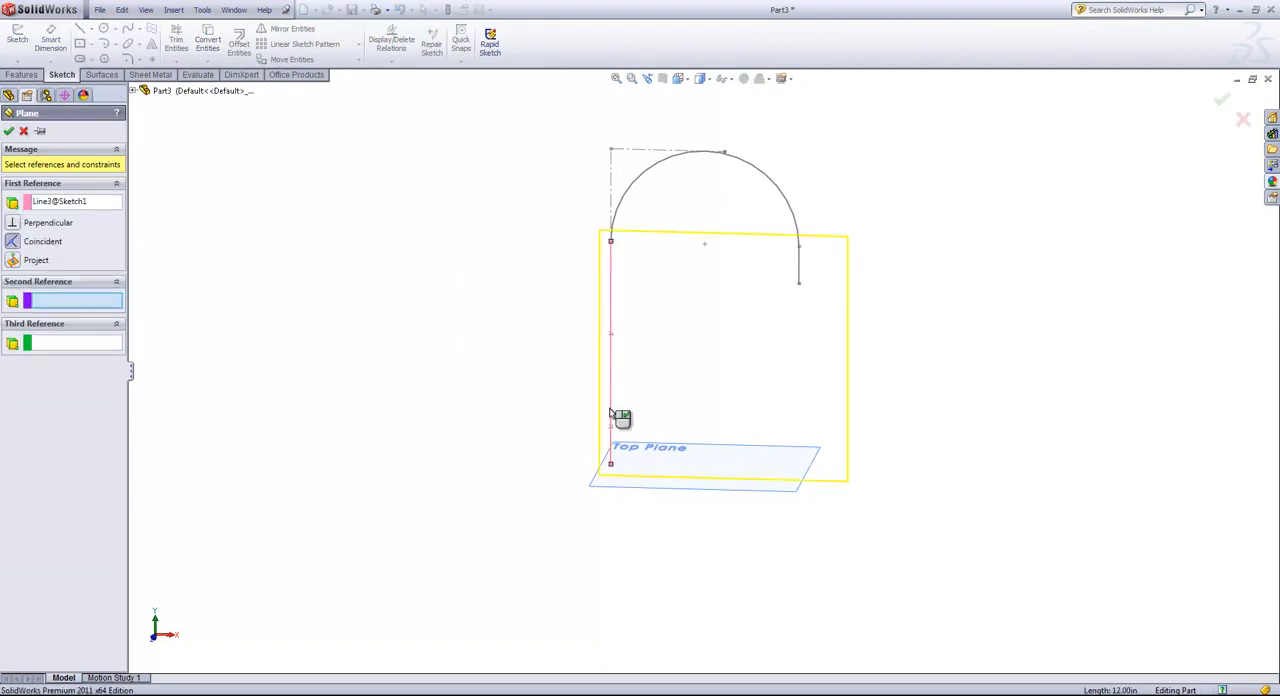
pyautogui.click(611, 428)
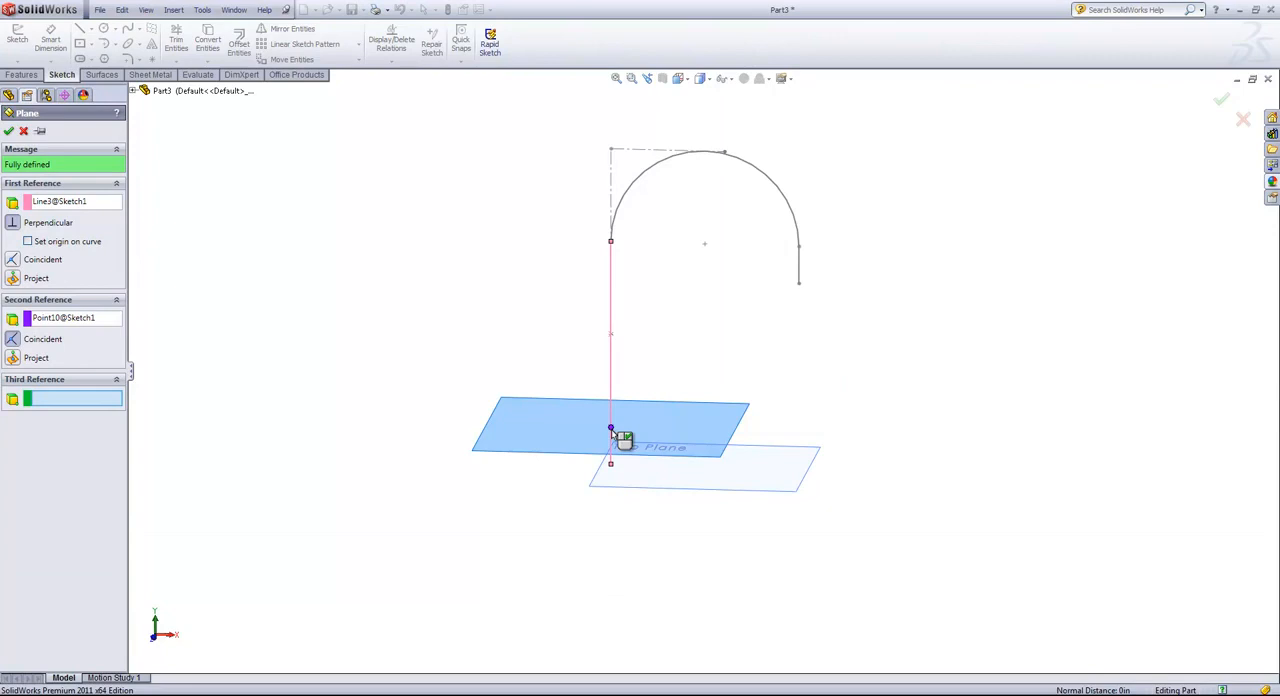
pyautogui.click(9, 131)
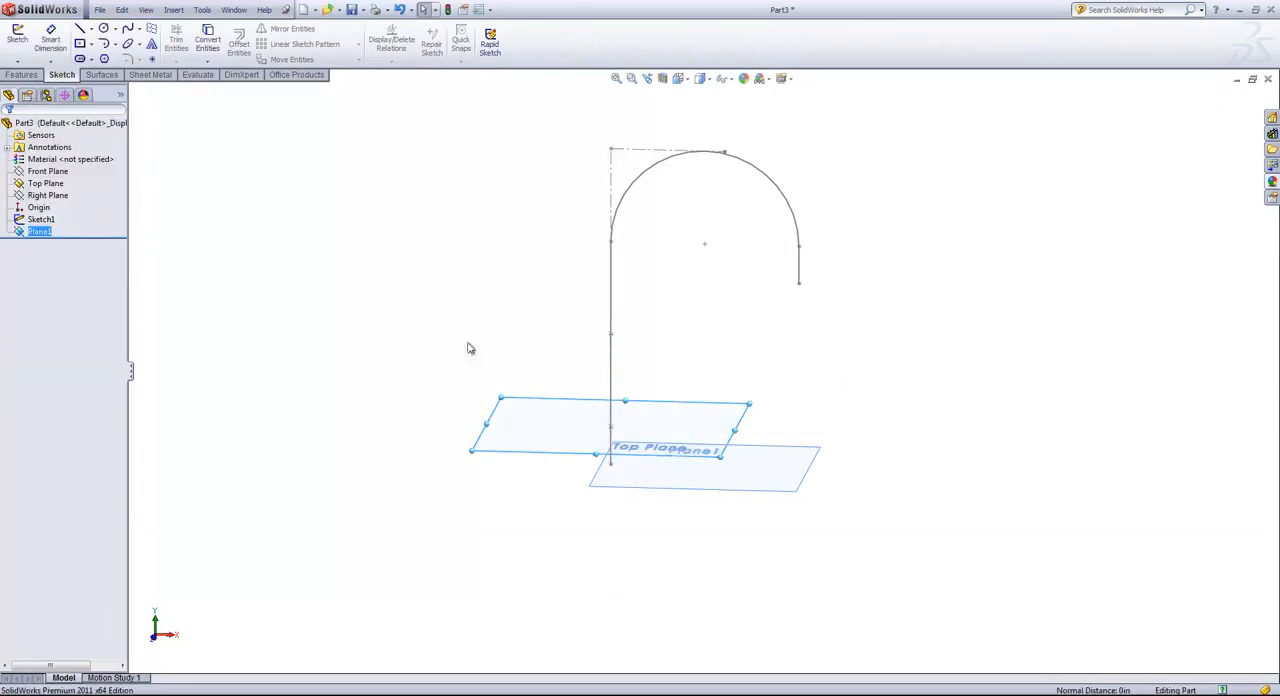
# Create a reference plane perpendicular to the long vertical line through its upper sketch point, 7 in above the origin.
pyautogui.press('s')
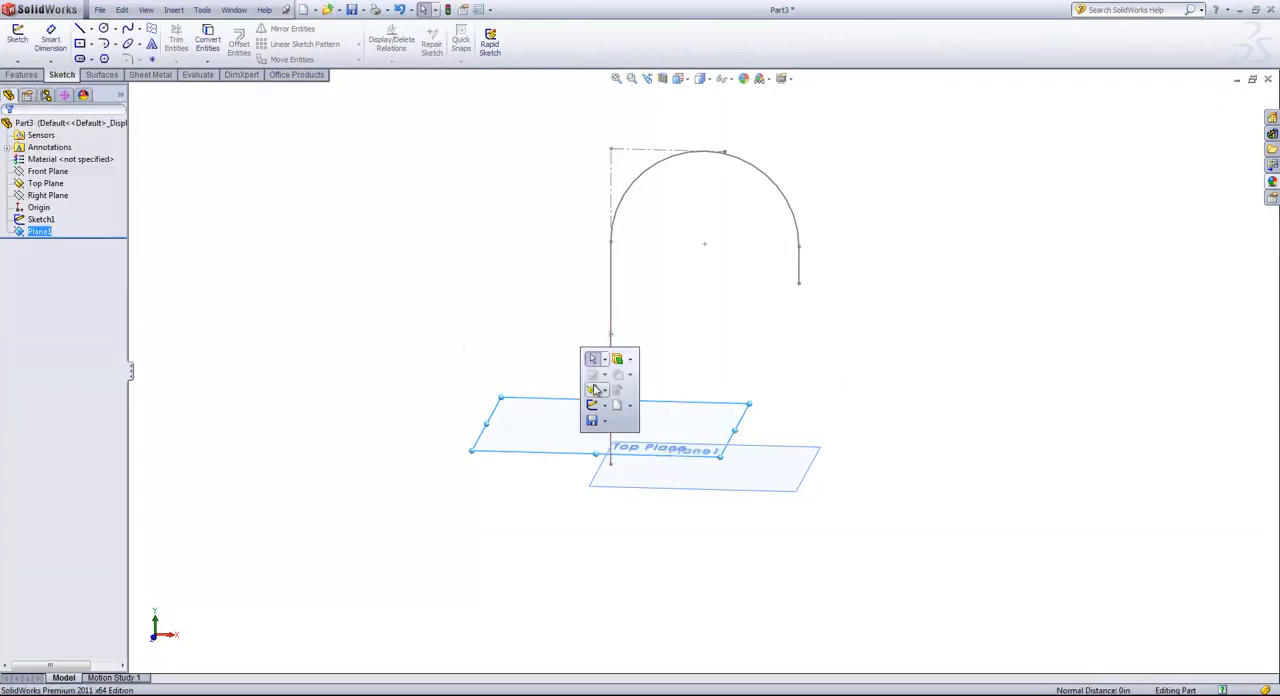
pyautogui.click(596, 389)
pyautogui.click(614, 407)
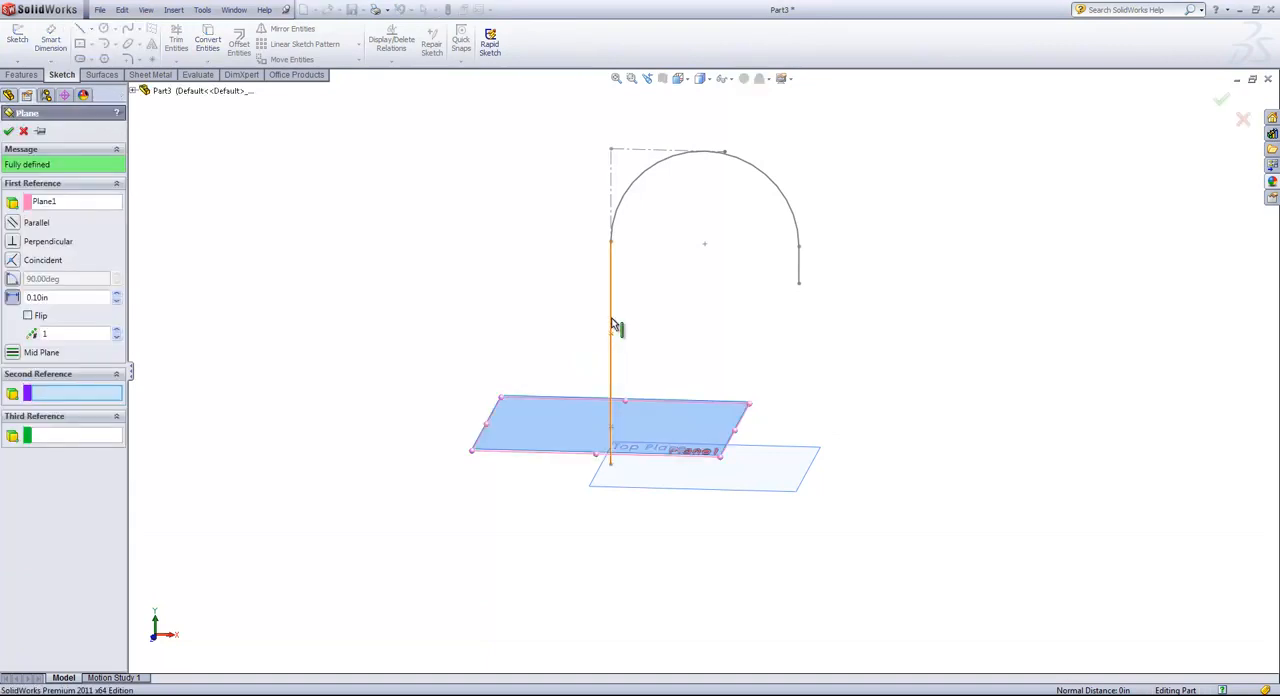
pyautogui.click(613, 348)
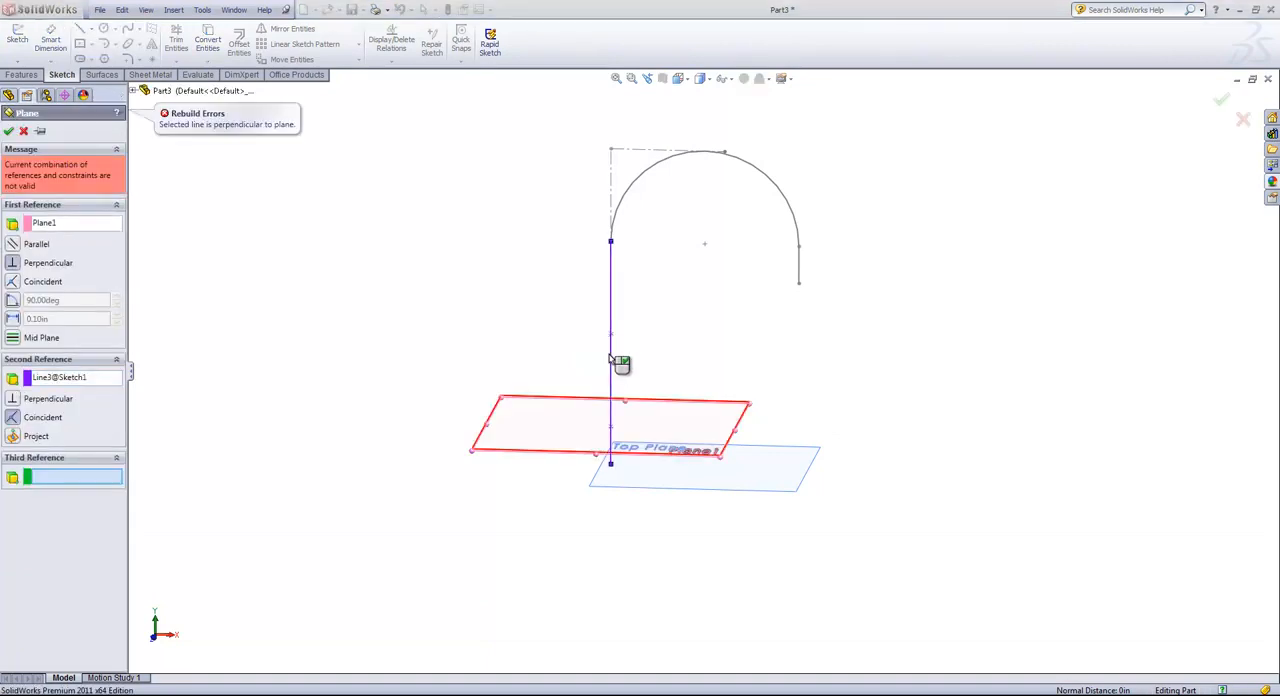
pyautogui.click(611, 334)
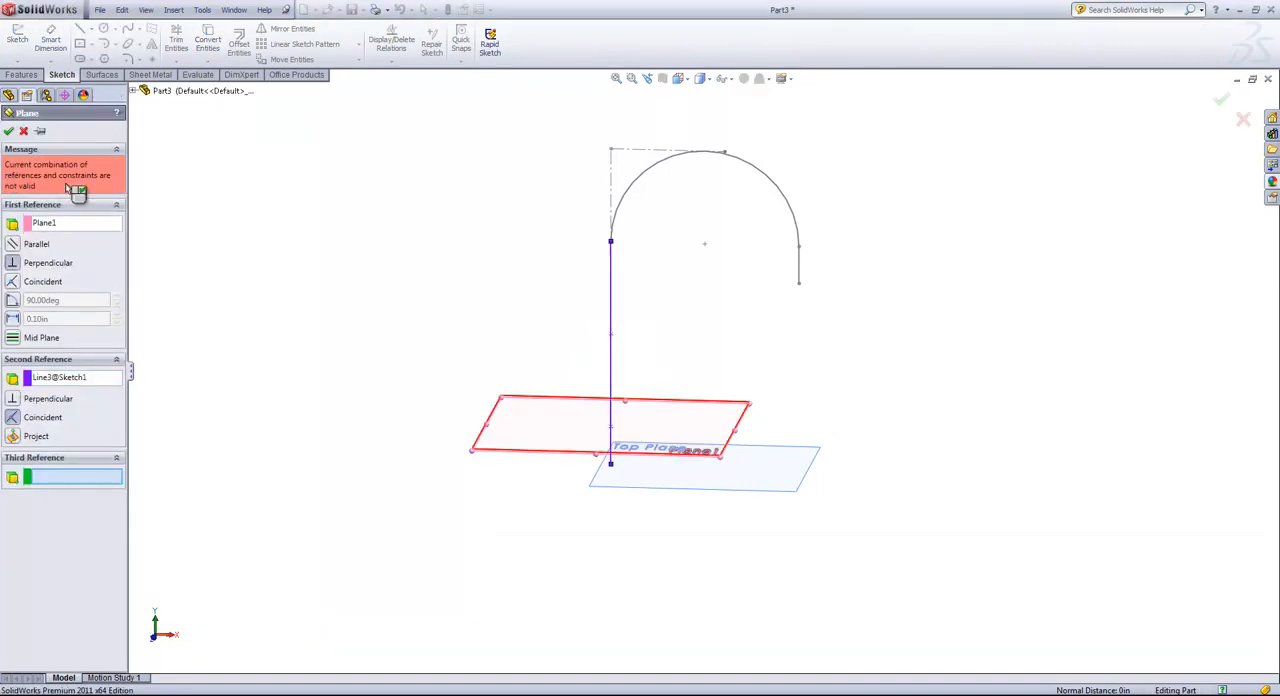
pyautogui.click(66, 224)
pyautogui.press('Delete')
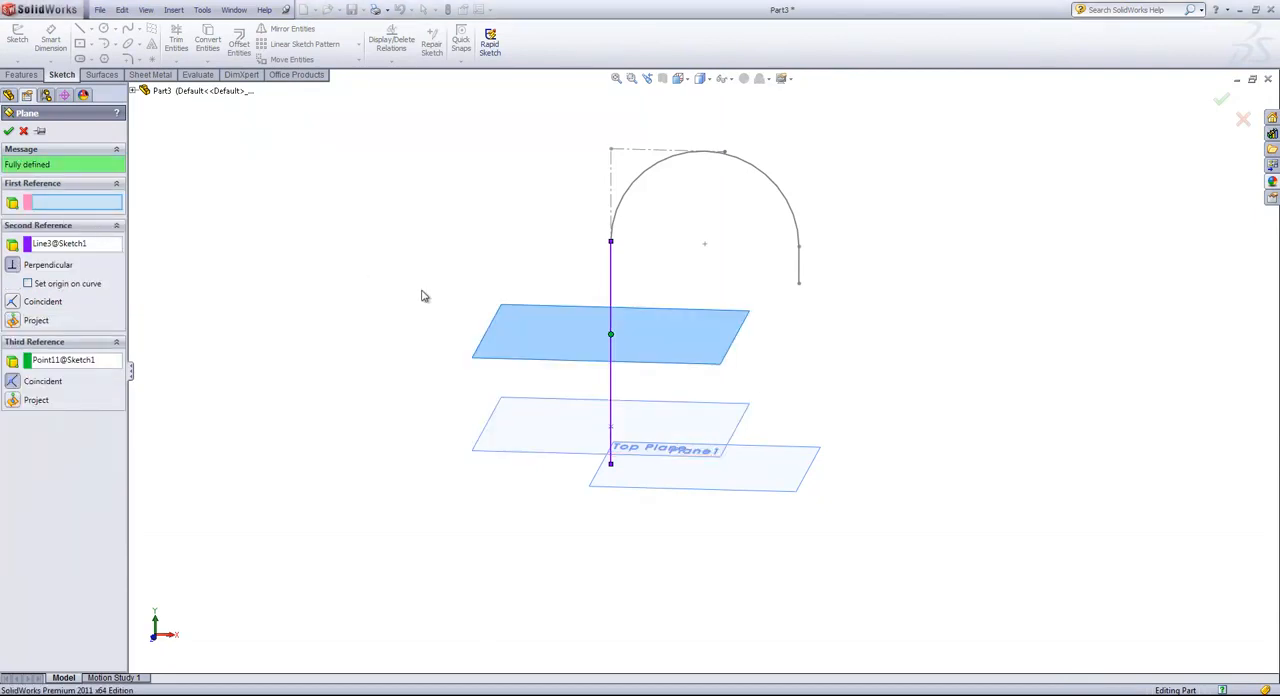
pyautogui.click(9, 131)
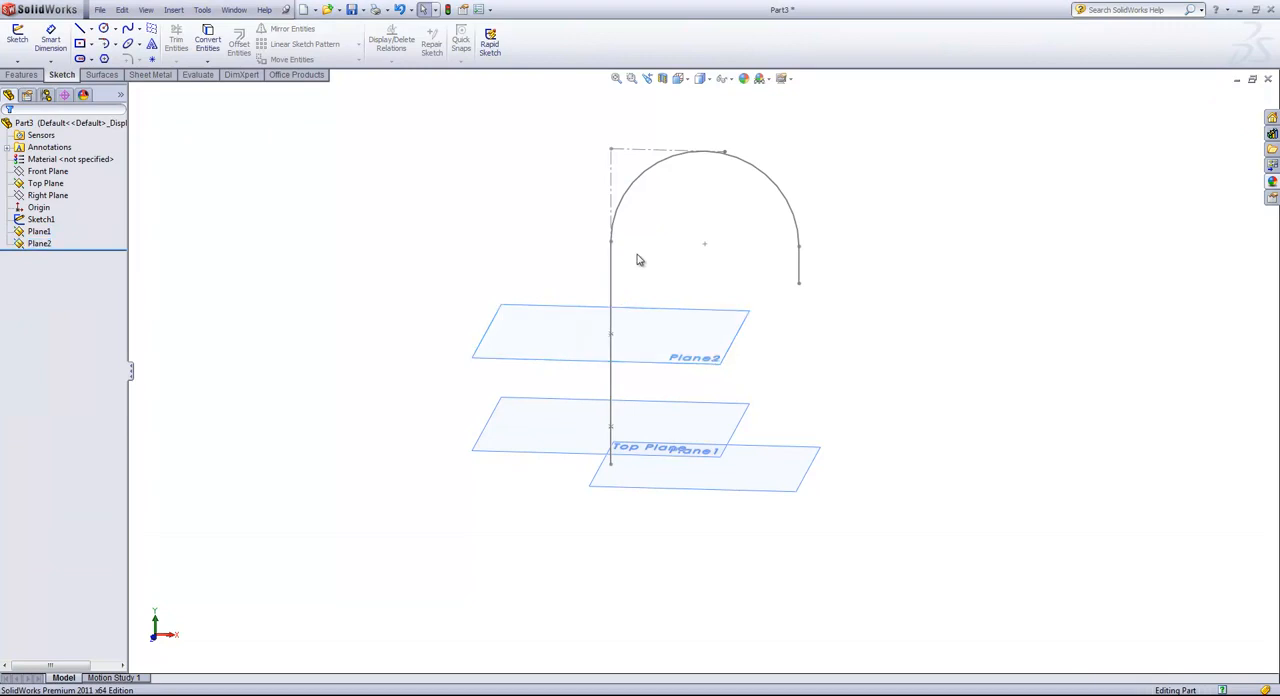
# Create a reference plane perpendicular to the long vertical line at its upper endpoint, where the arc begins.
pyautogui.press('s')
pyautogui.click(664, 290)
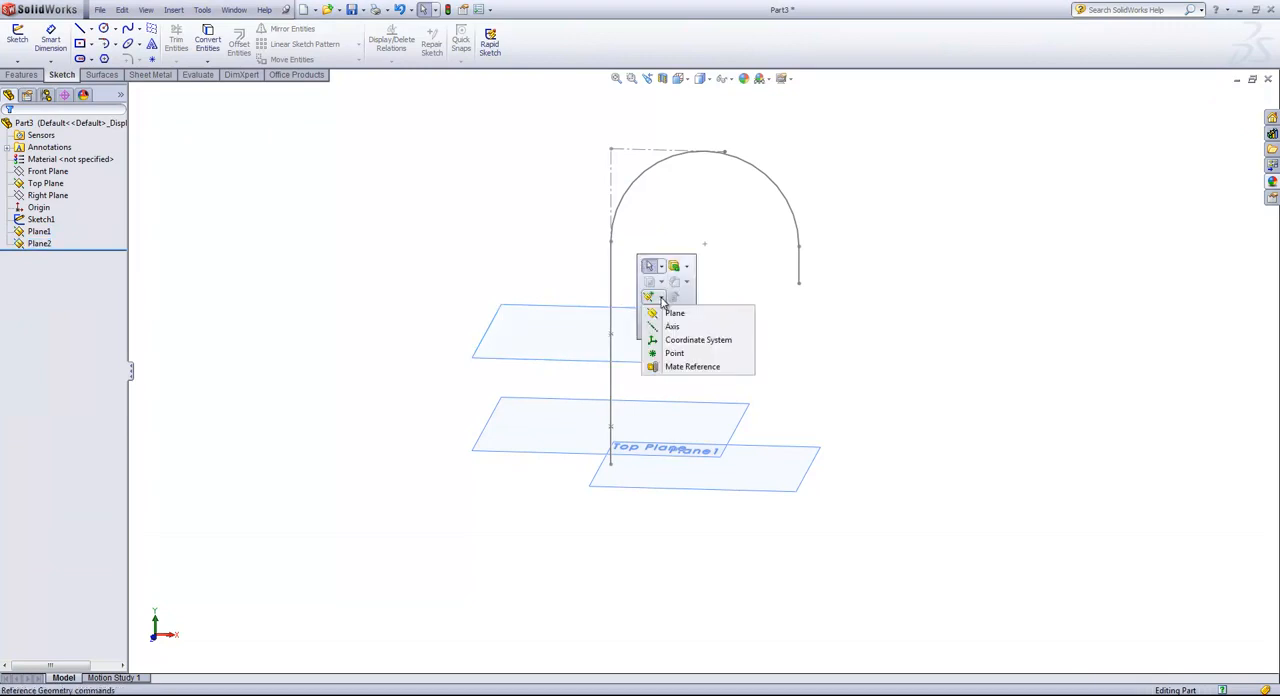
pyautogui.click(668, 310)
pyautogui.click(613, 263)
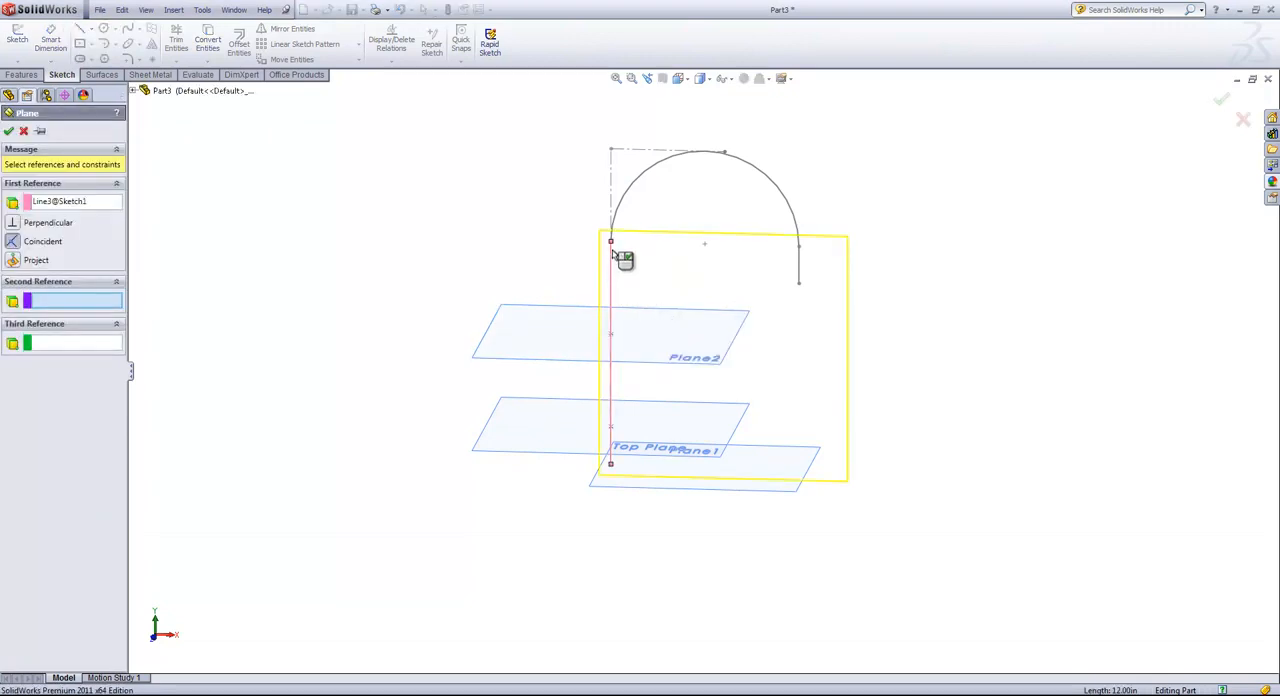
pyautogui.click(611, 243)
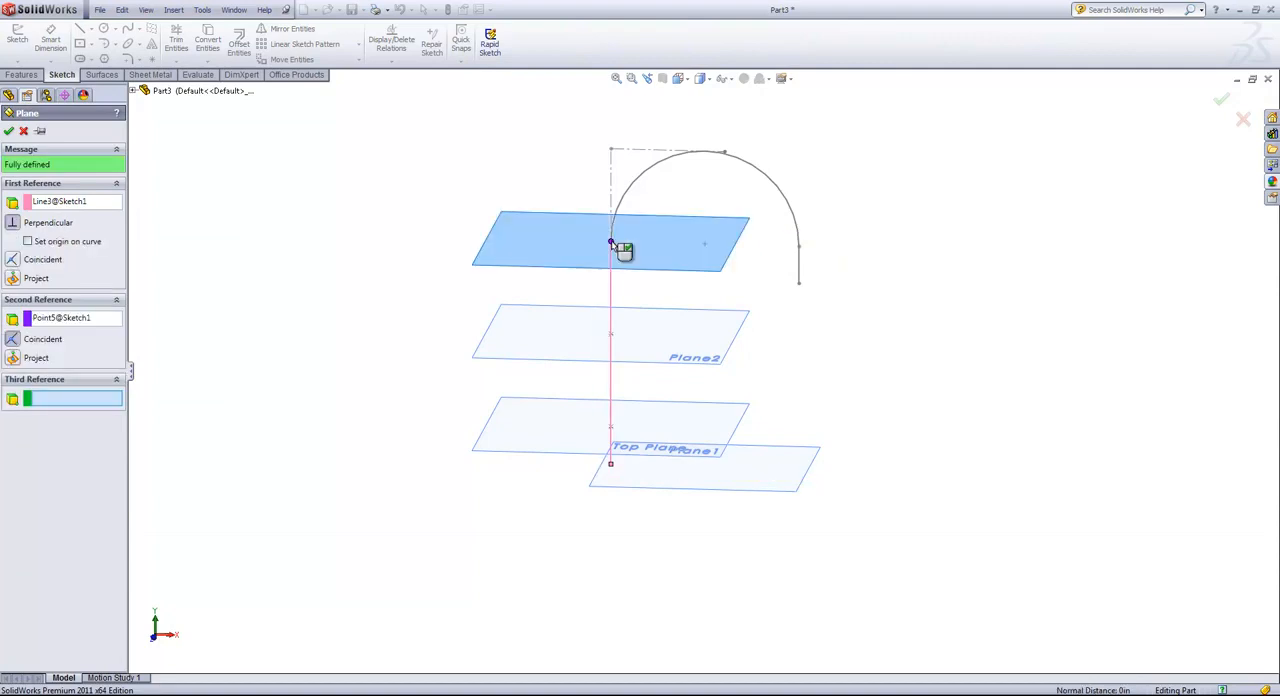
pyautogui.click(8, 132)
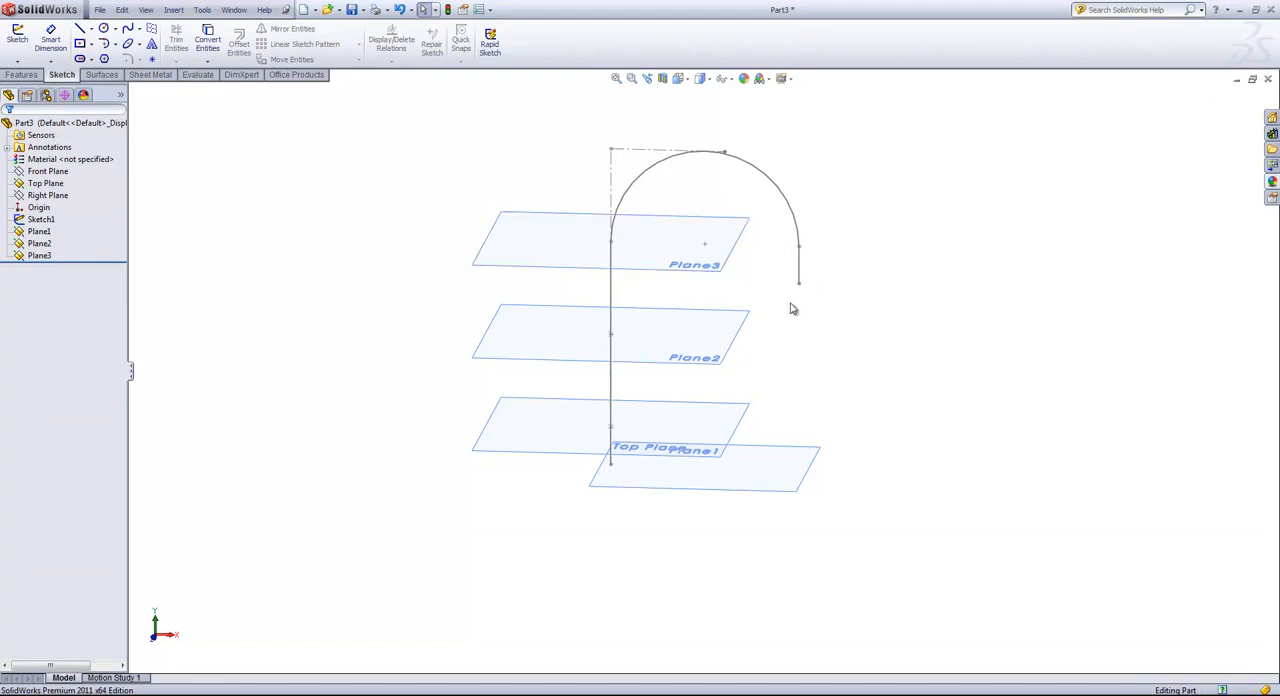
# Create a reference plane perpendicular to the short vertical line at its free lower endpoint.
pyautogui.press('s')
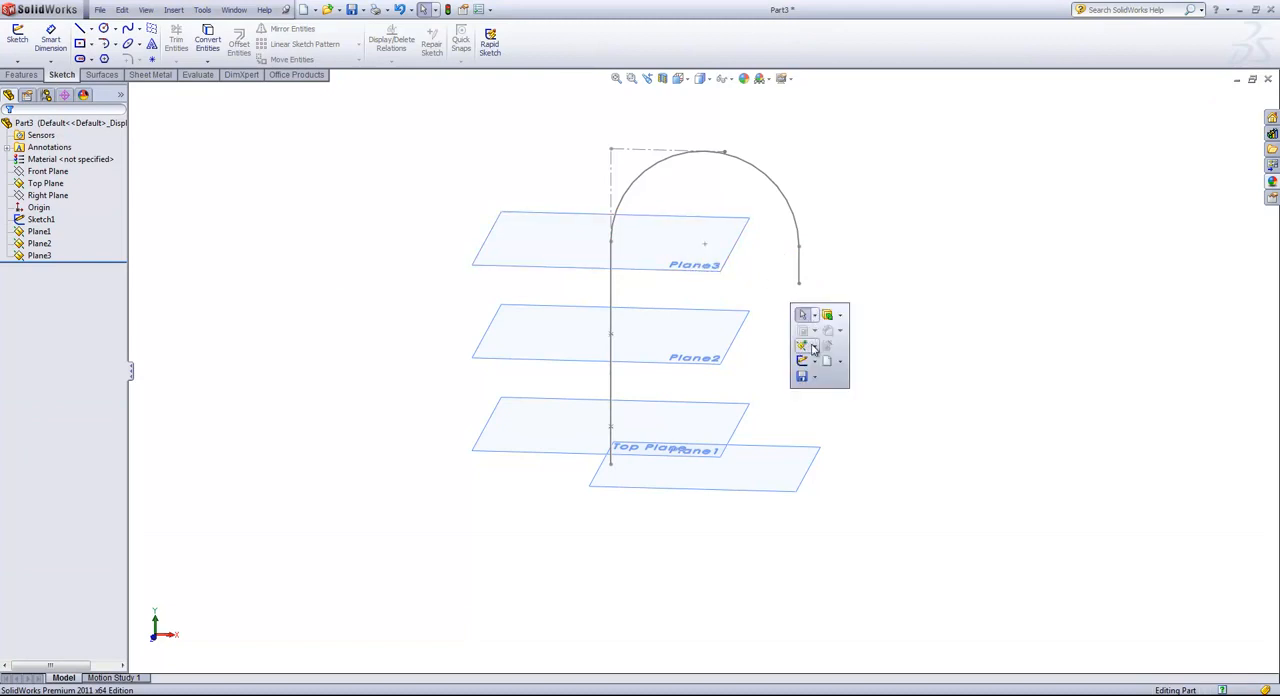
pyautogui.click(815, 347)
pyautogui.click(835, 362)
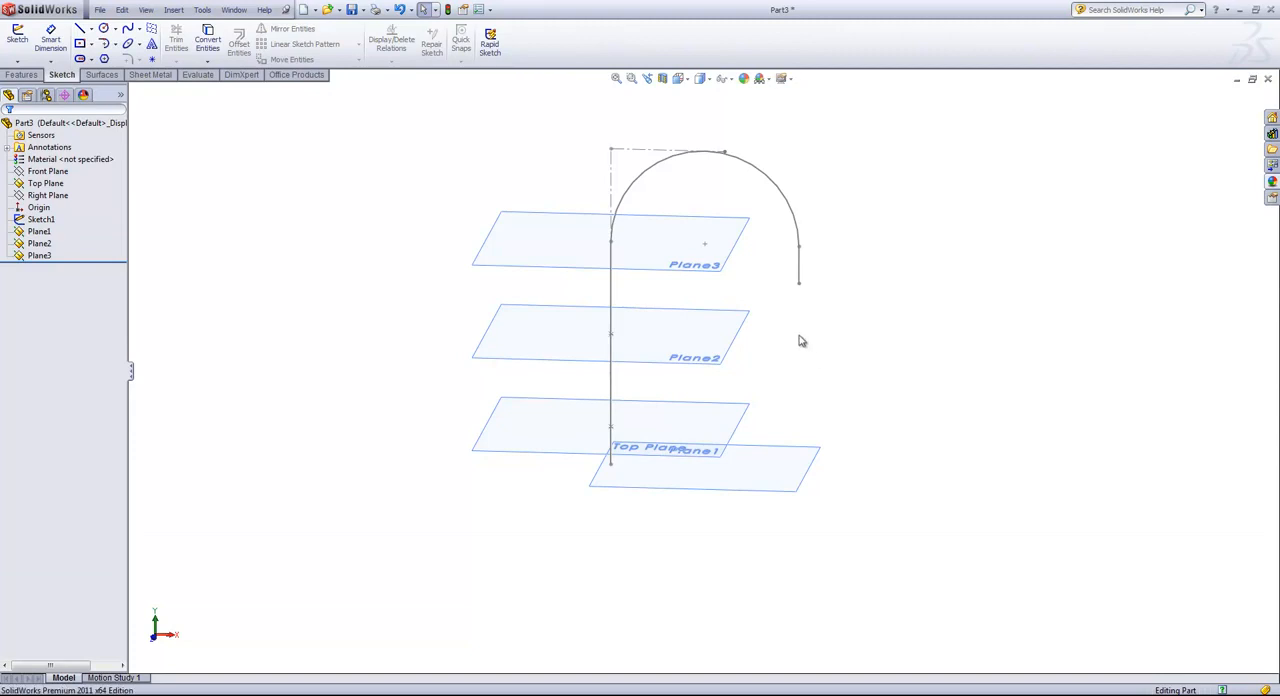
pyautogui.click(800, 278)
pyautogui.click(798, 285)
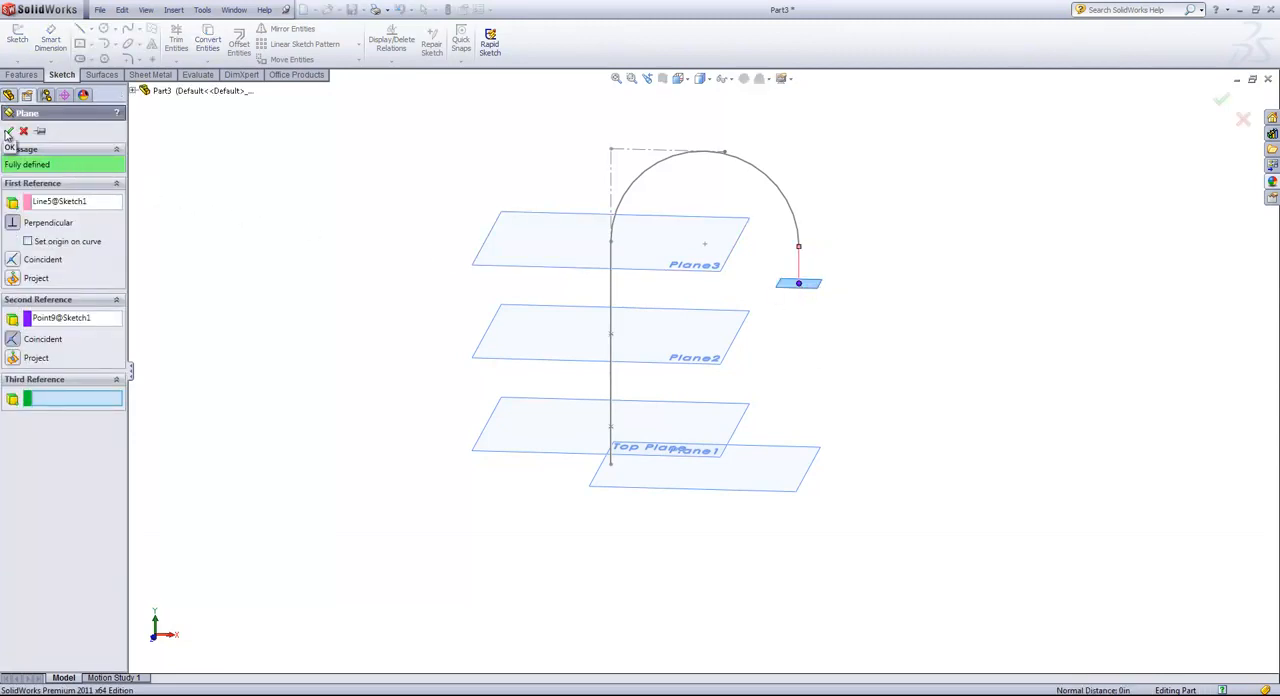
pyautogui.click(8, 133)
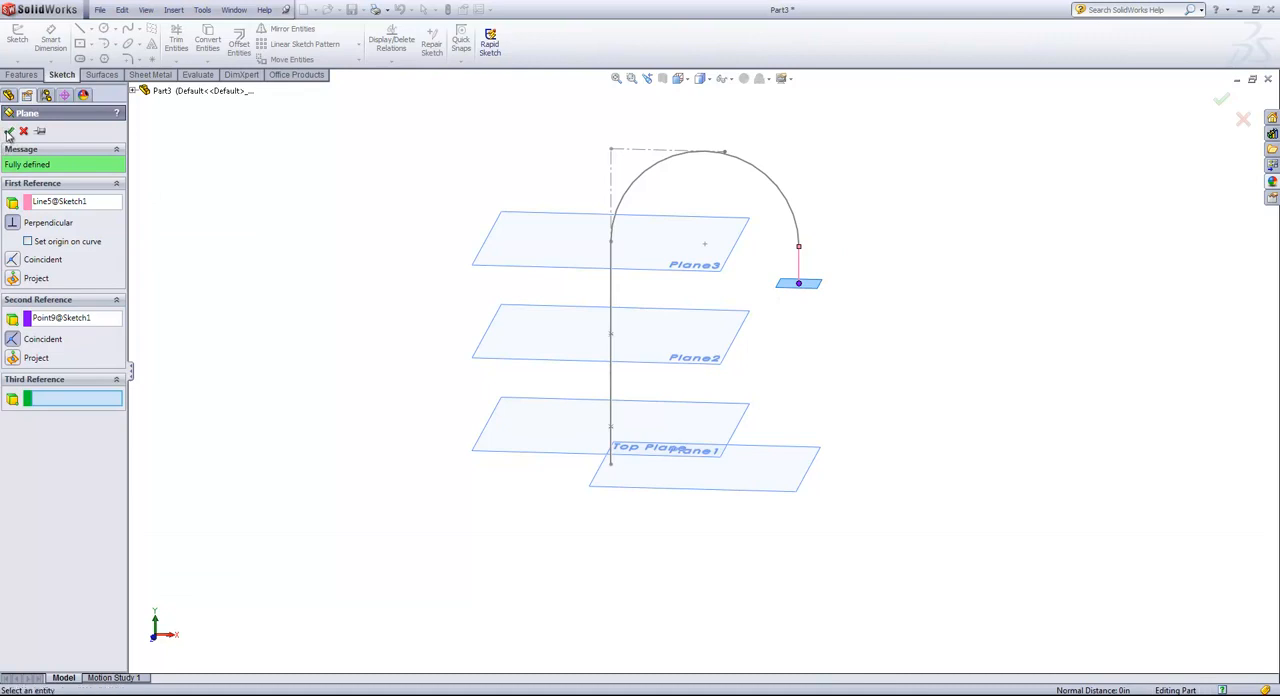
pyautogui.click(365, 238)
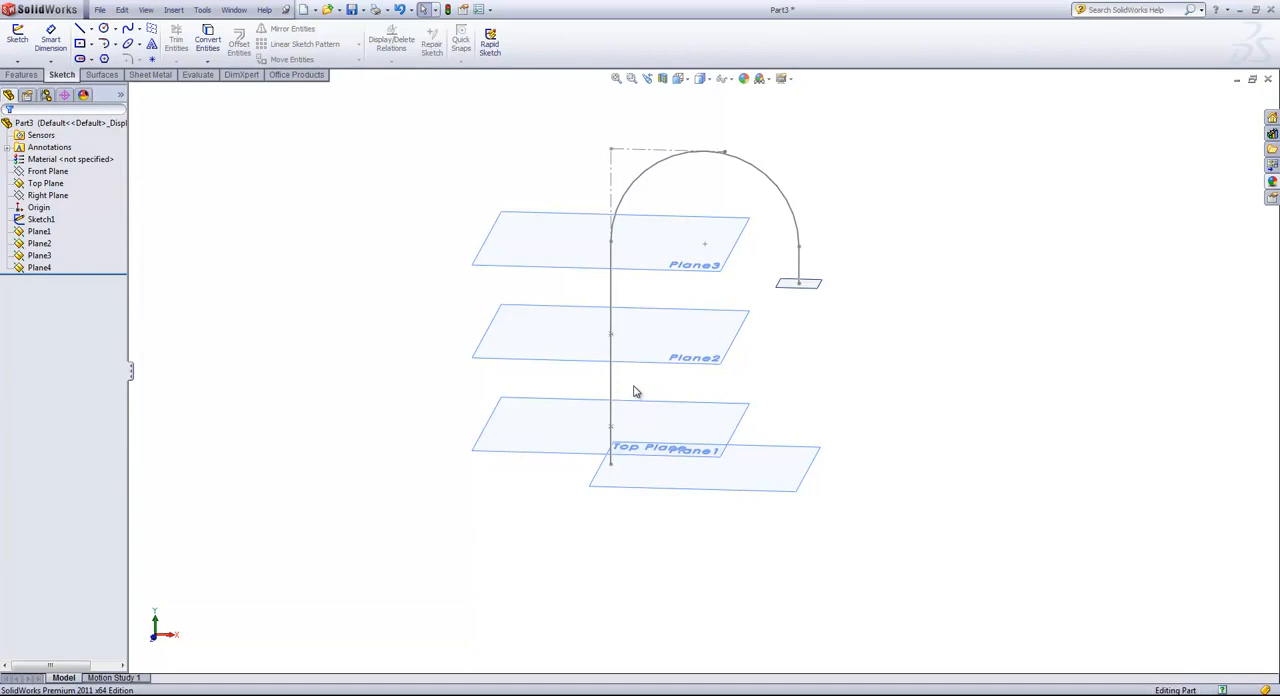
pyautogui.moveTo(665, 392); pyautogui.dragTo(654, 387, button='middle')
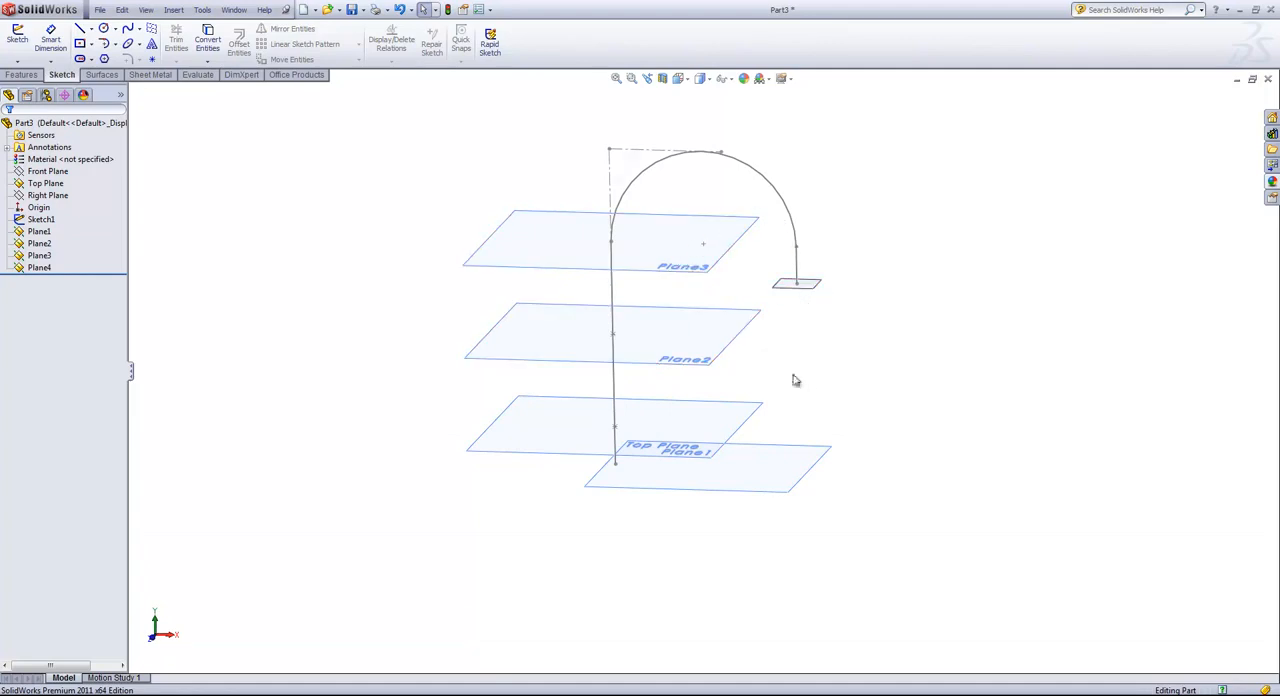
pyautogui.moveTo(609, 480); pyautogui.dragTo(544, 437, button='middle')
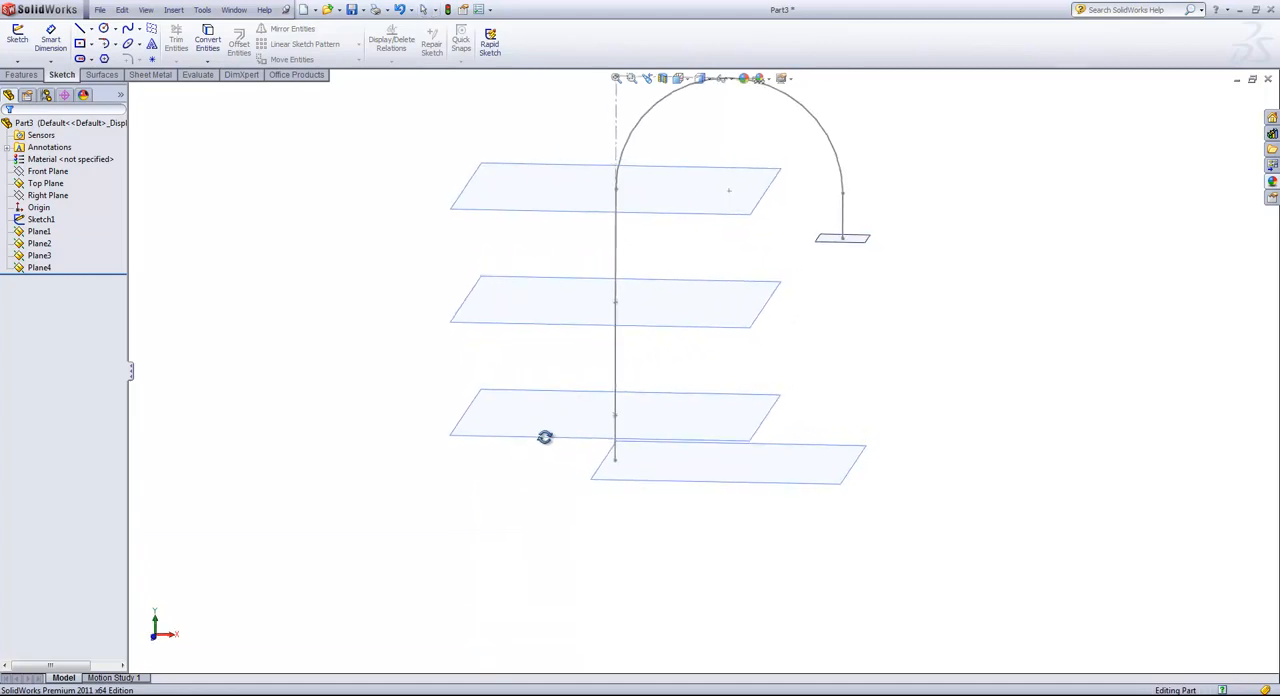
# Start a sketch on the Top Plane and draw a circle about 3.7 in in diameter centered on the origin.
pyautogui.click(648, 468)
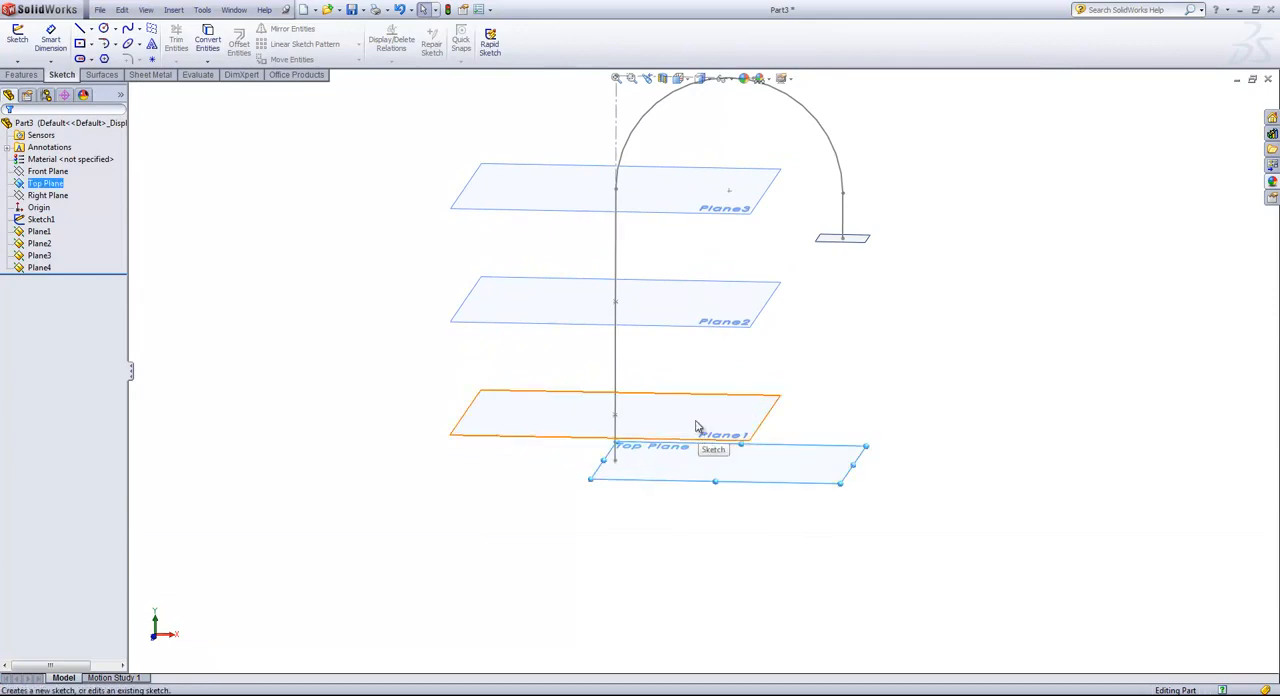
pyautogui.click(698, 427)
pyautogui.press('s')
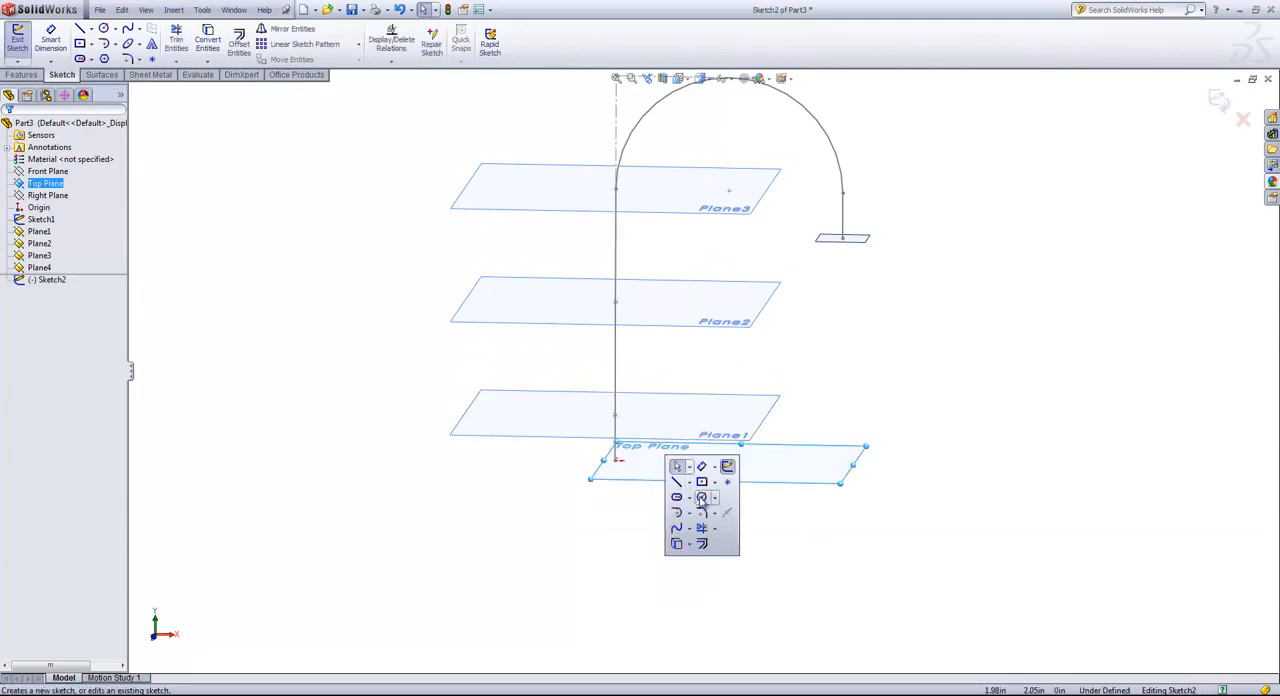
pyautogui.click(701, 499)
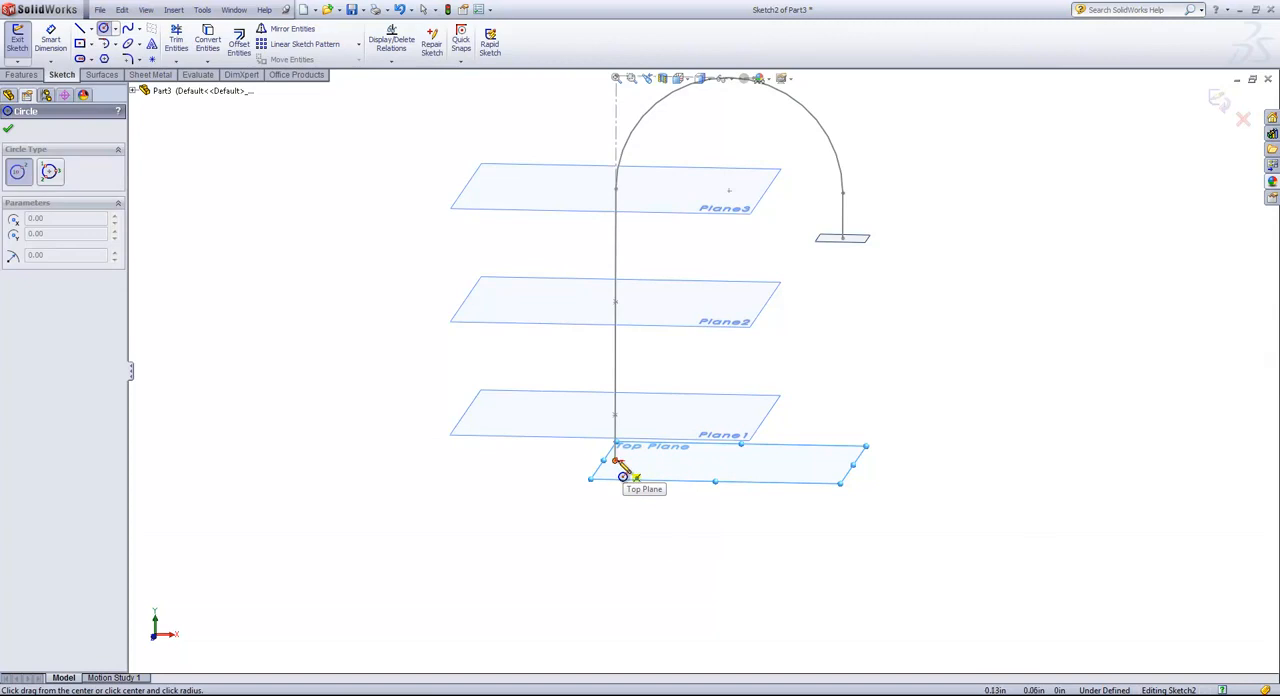
pyautogui.click(616, 459)
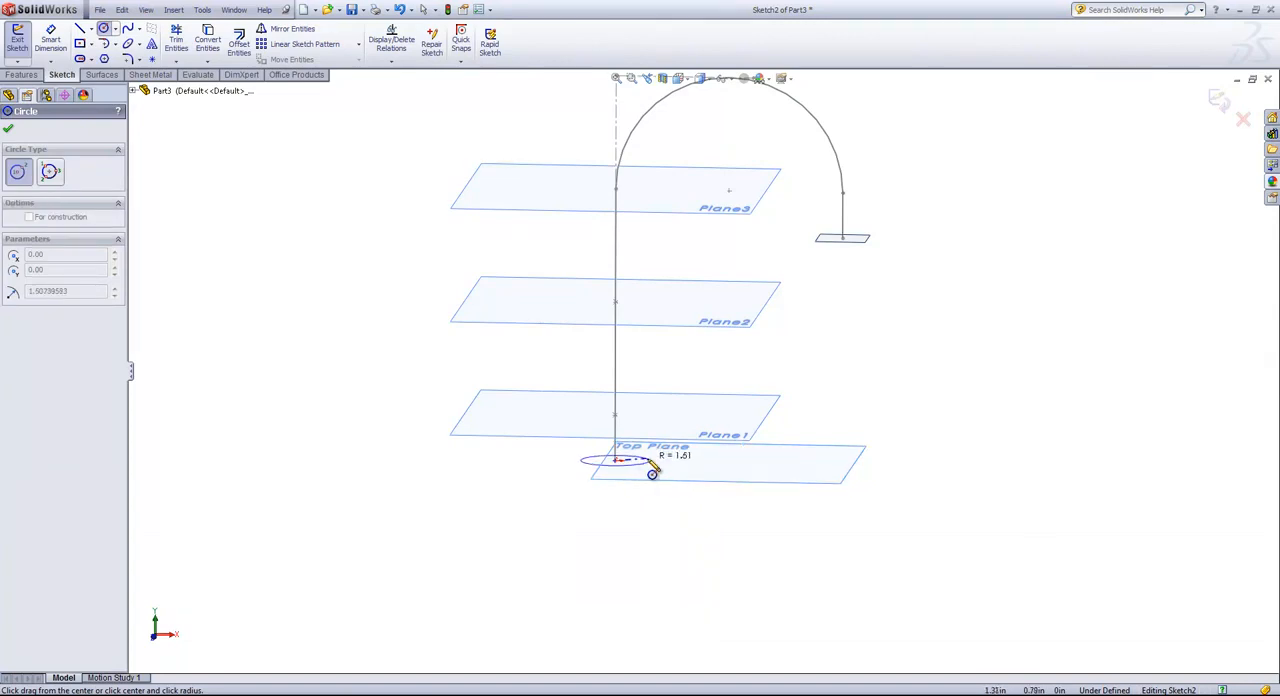
pyautogui.click(652, 462)
# Dimension the base circle's diameter to 3 in and finish the sketch.
pyautogui.press('s')
pyautogui.click(697, 484)
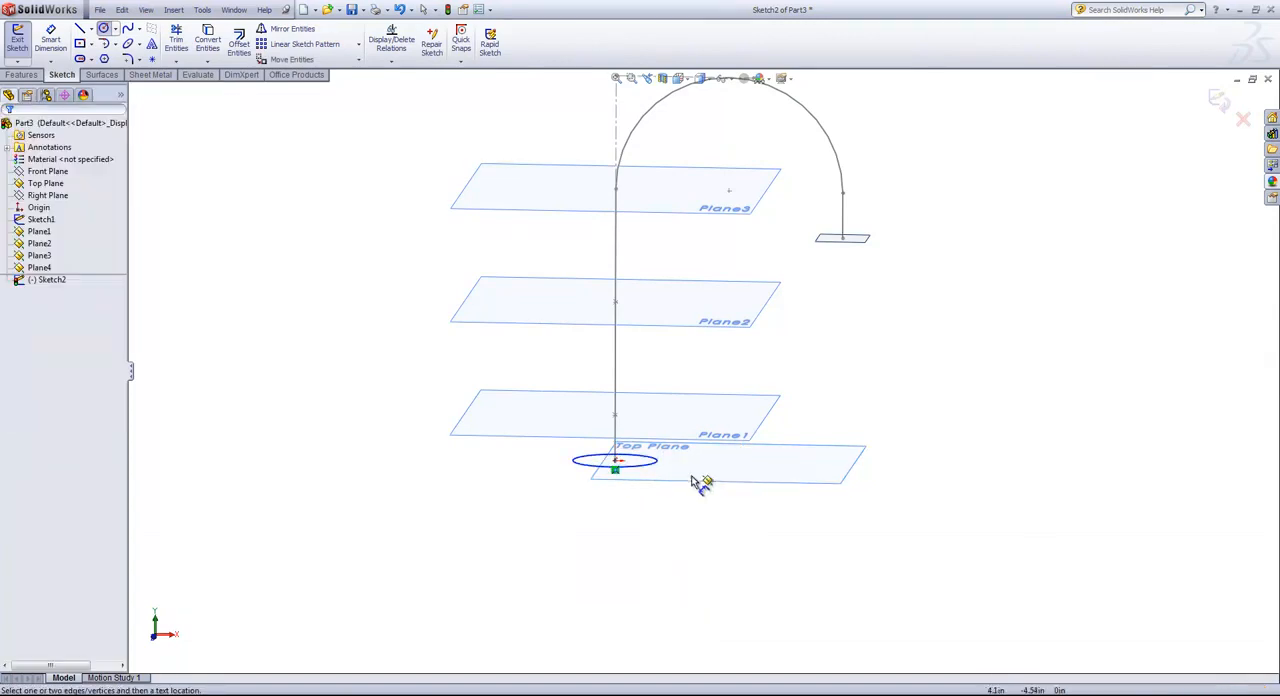
pyautogui.moveTo(701, 484); pyautogui.dragTo(671, 509, button='middle')
pyautogui.click(654, 447)
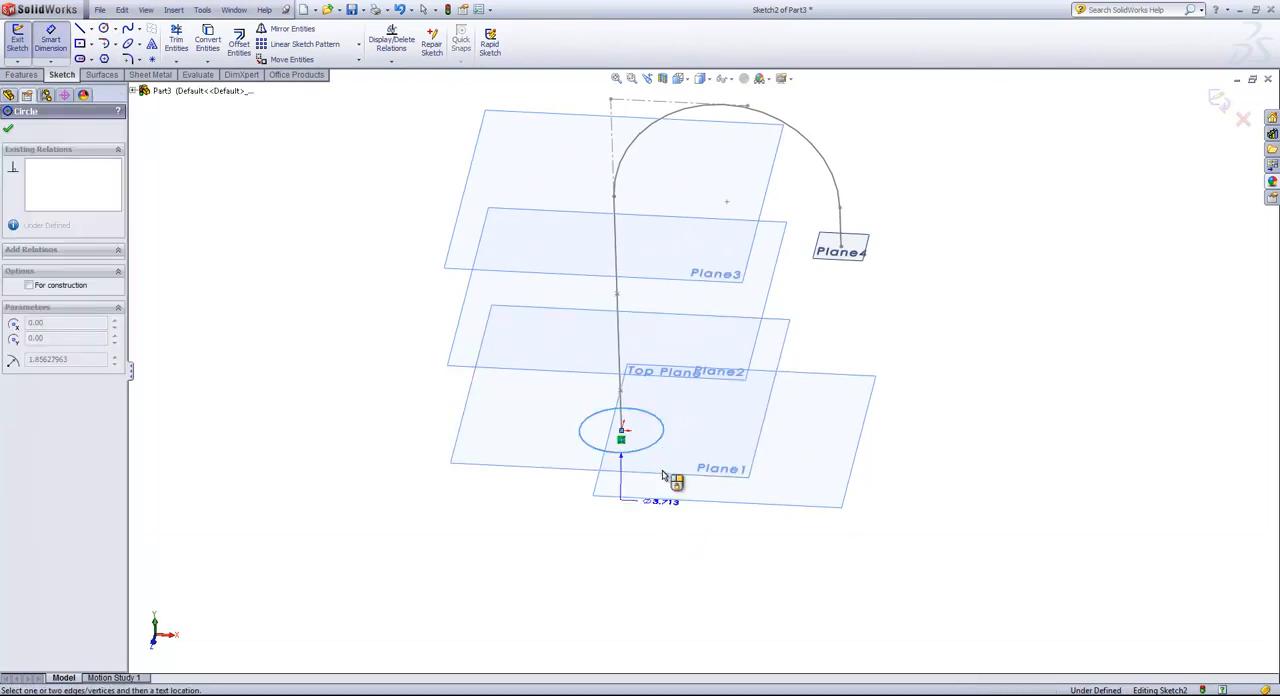
pyautogui.click(680, 528)
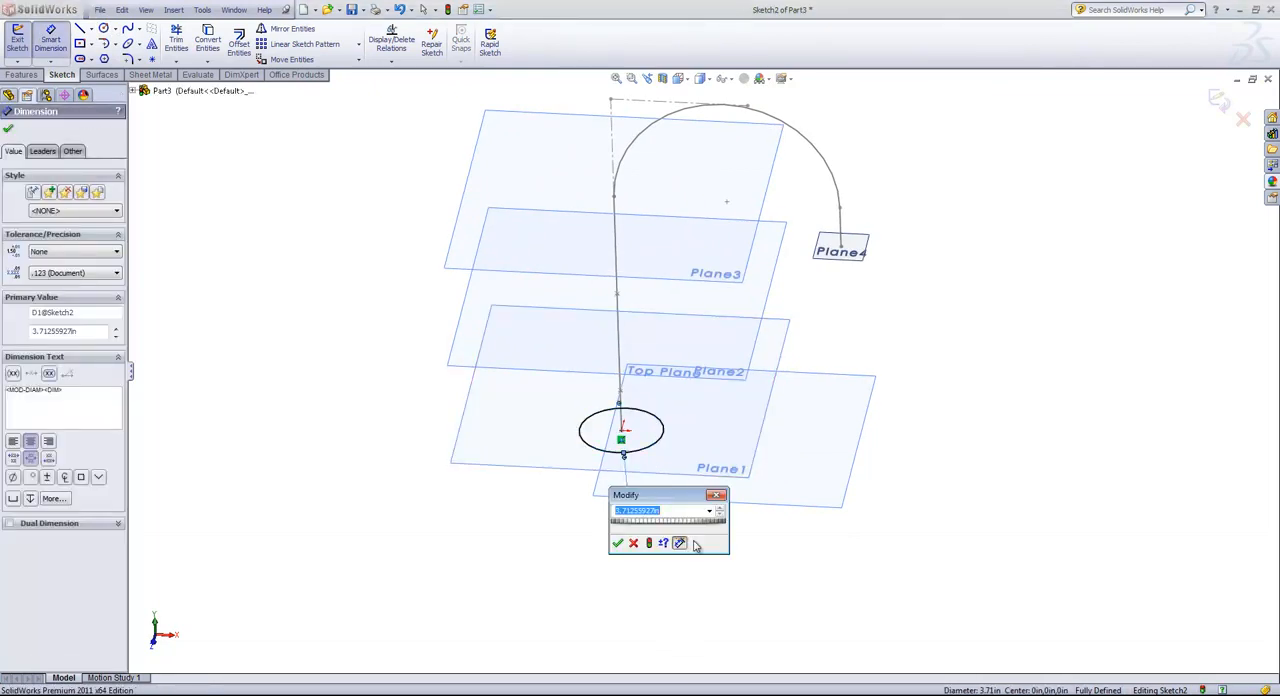
pyautogui.write('3')
pyautogui.press('Return')
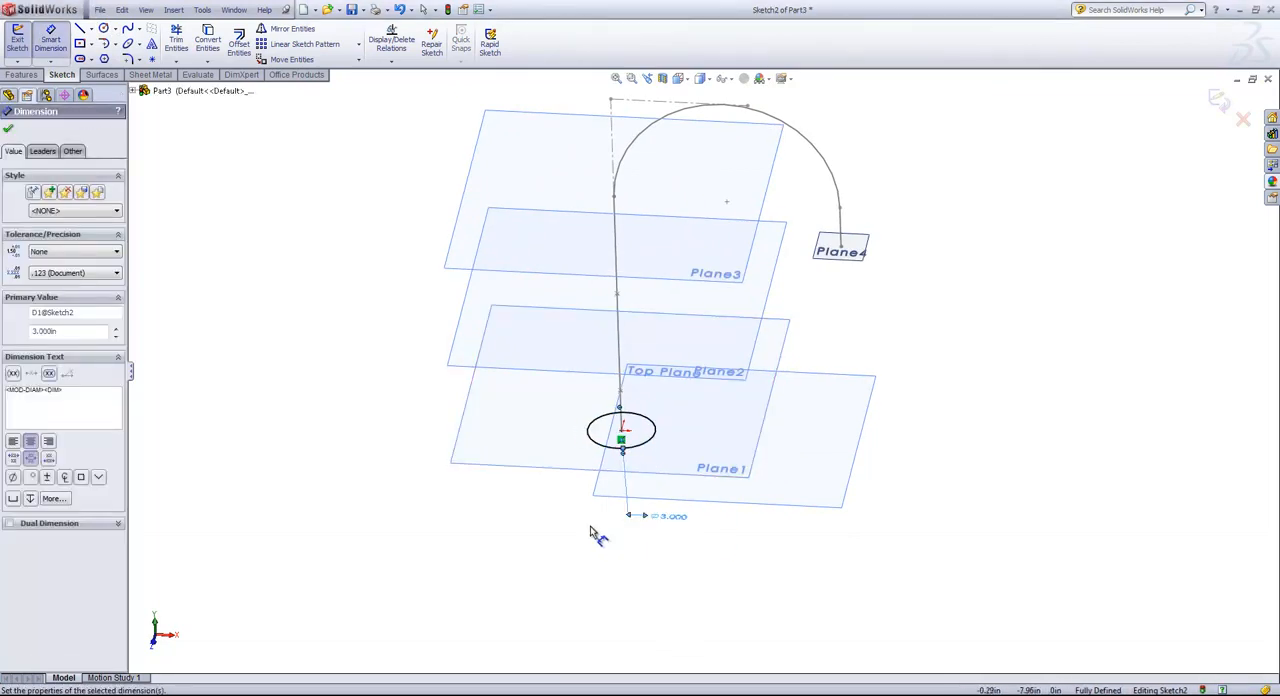
pyautogui.moveTo(597, 531); pyautogui.dragTo(594, 526, button='middle')
pyautogui.click(1220, 103)
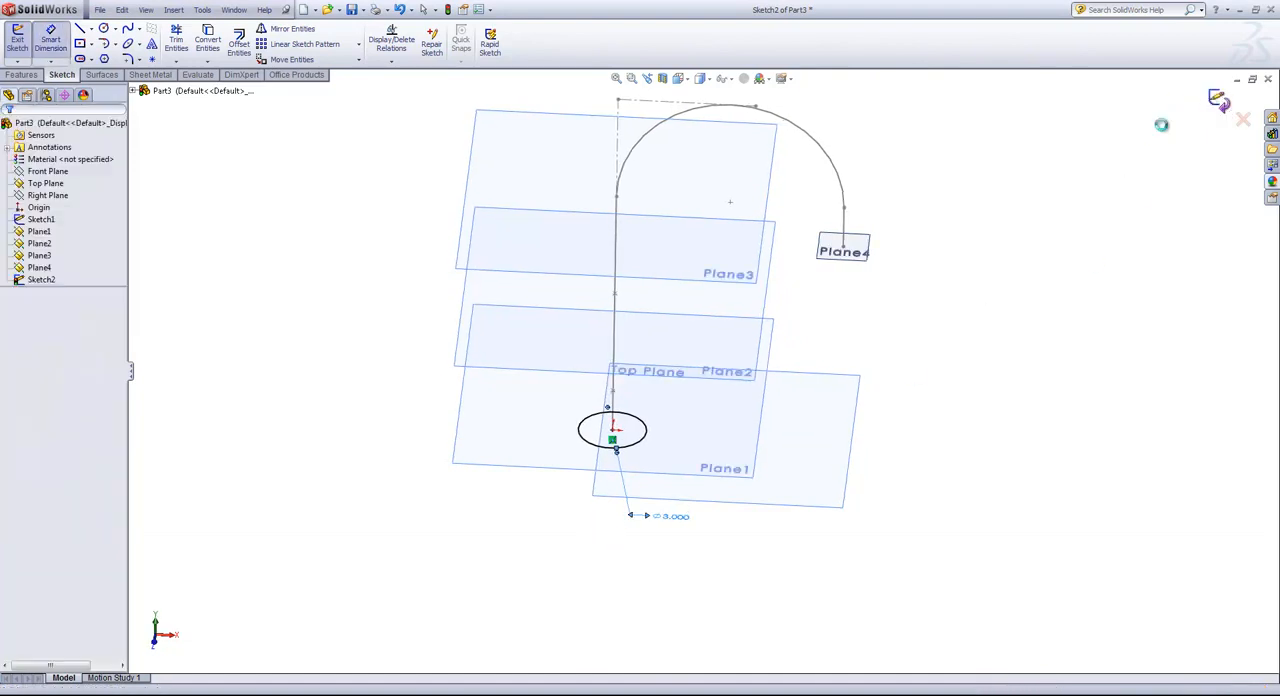
# Sketch on Plane1 and convert the base circle onto it as the second profile, finishing the sketch.
pyautogui.click(728, 414)
pyautogui.moveTo(736, 420)
pyautogui.mouseDown(button='middle')
pyautogui.moveTo(743, 380)
pyautogui.moveTo(729, 383)
pyautogui.moveTo(729, 403)
pyautogui.mouseUp(button='middle')
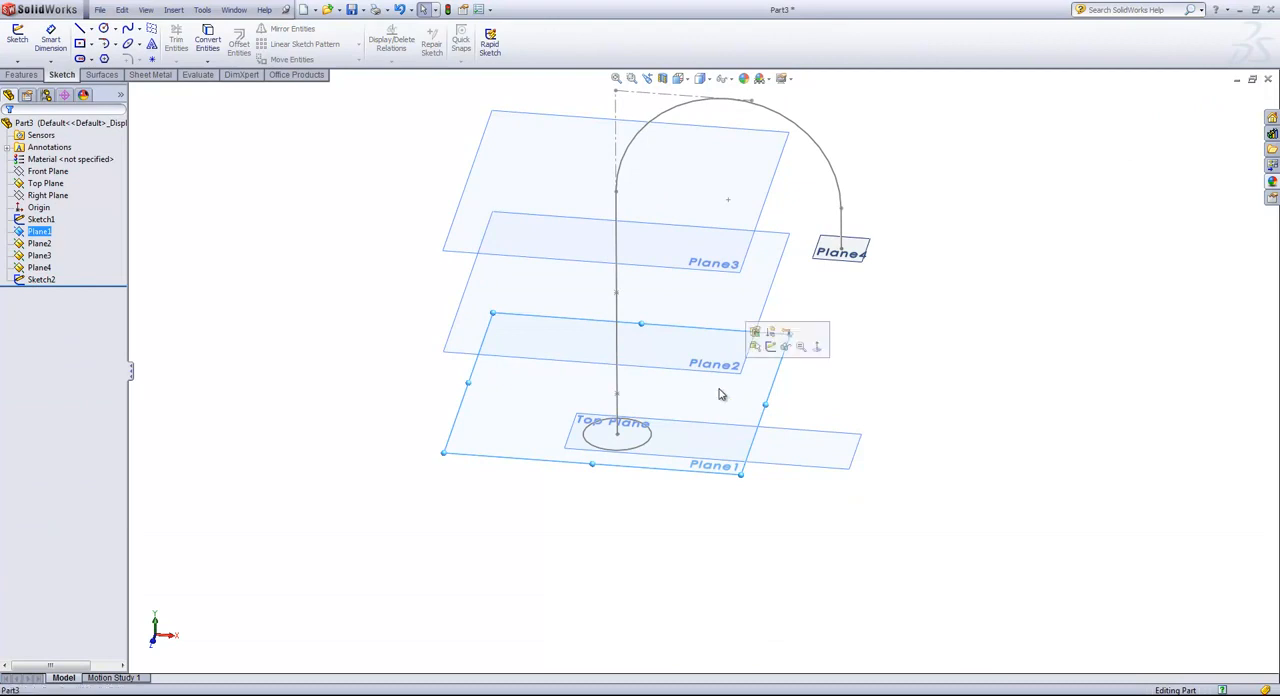
pyautogui.click(778, 350)
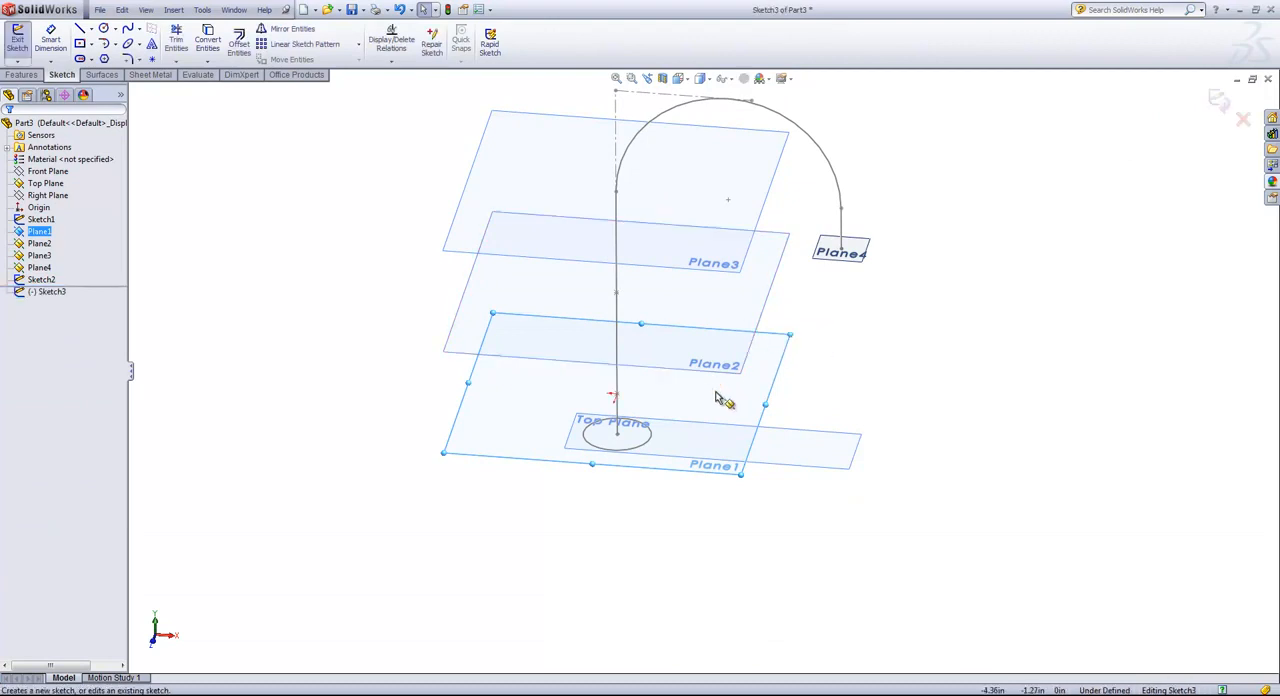
pyautogui.click(643, 443)
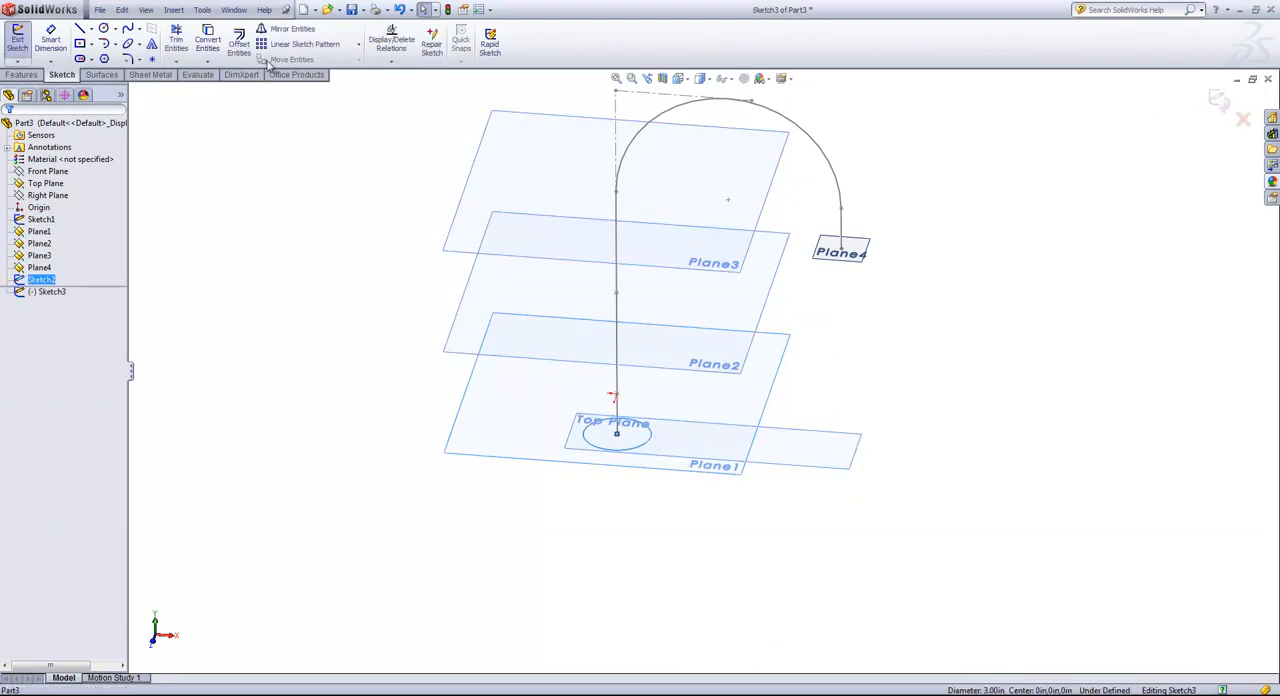
pyautogui.click(208, 40)
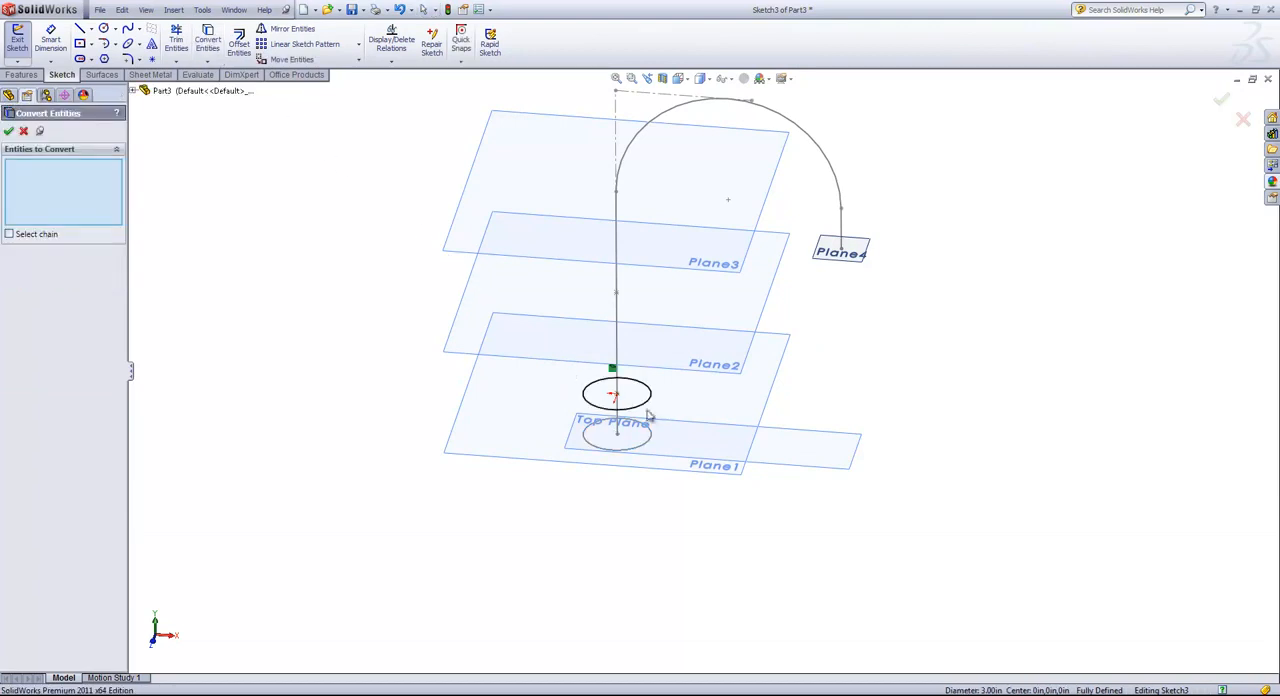
pyautogui.moveTo(668, 435)
pyautogui.mouseDown(button='middle')
pyautogui.moveTo(666, 379)
pyautogui.moveTo(669, 399)
pyautogui.mouseUp(button='middle')
pyautogui.click(1220, 98)
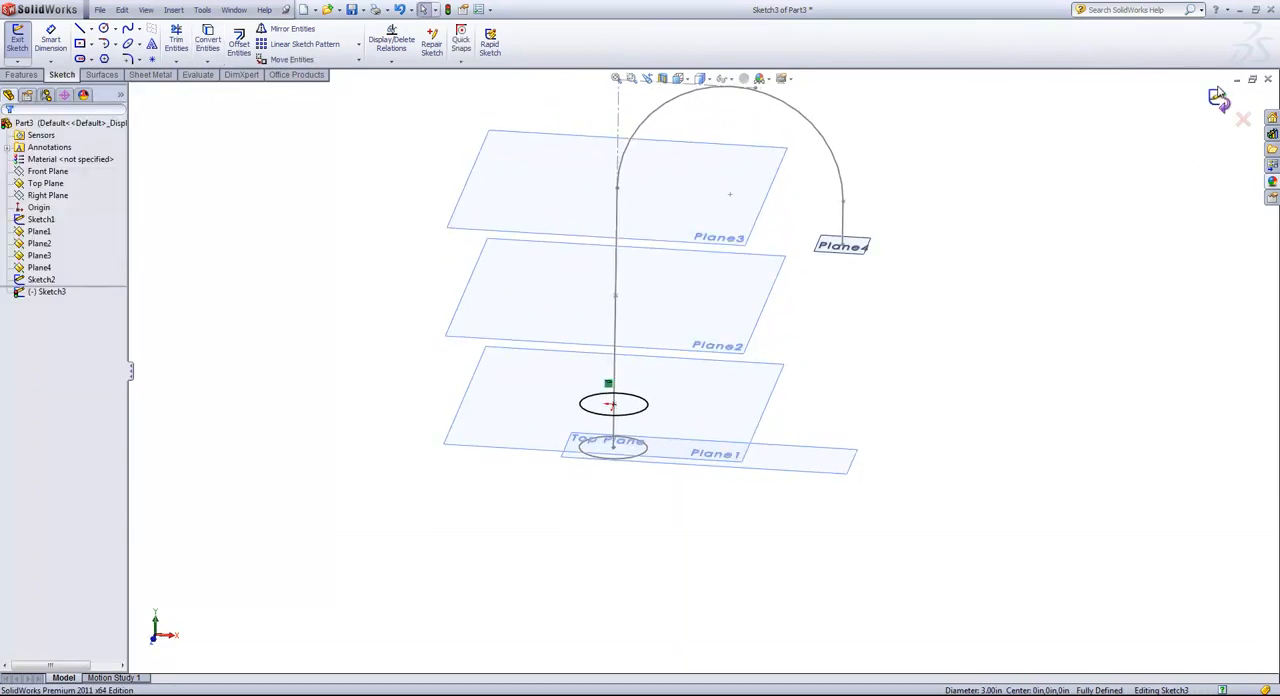
pyautogui.click(1218, 100)
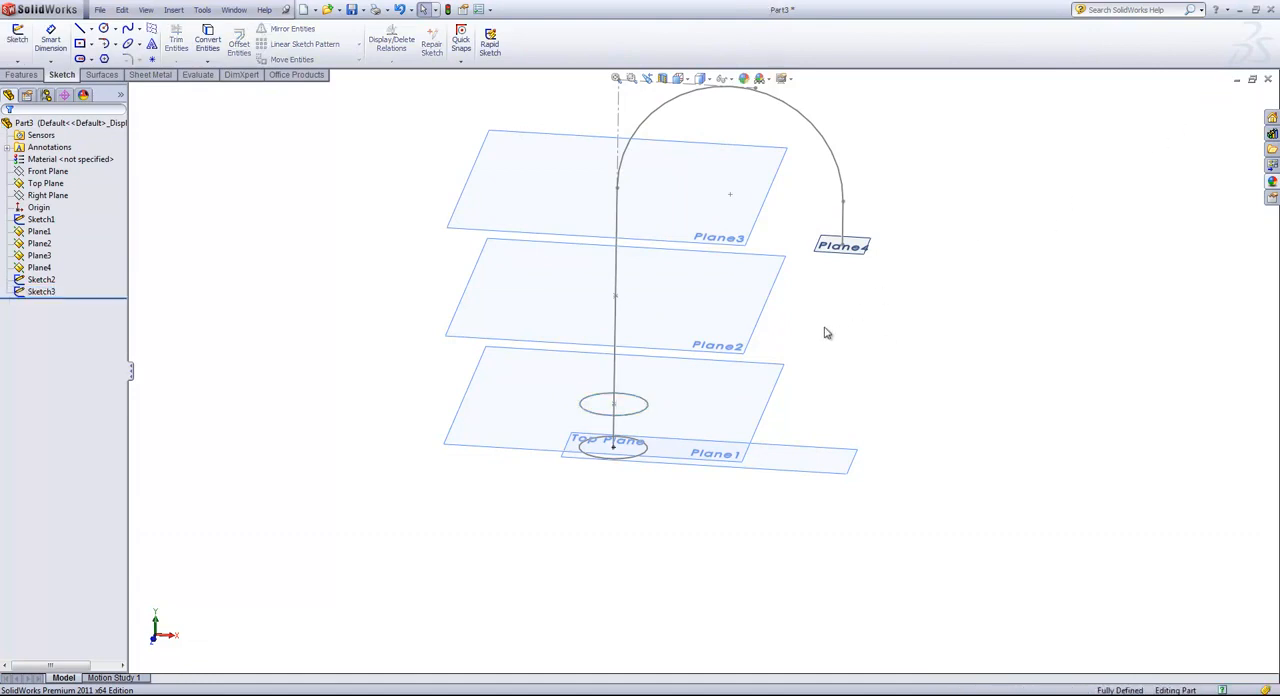
pyautogui.click(704, 312)
pyautogui.click(754, 262)
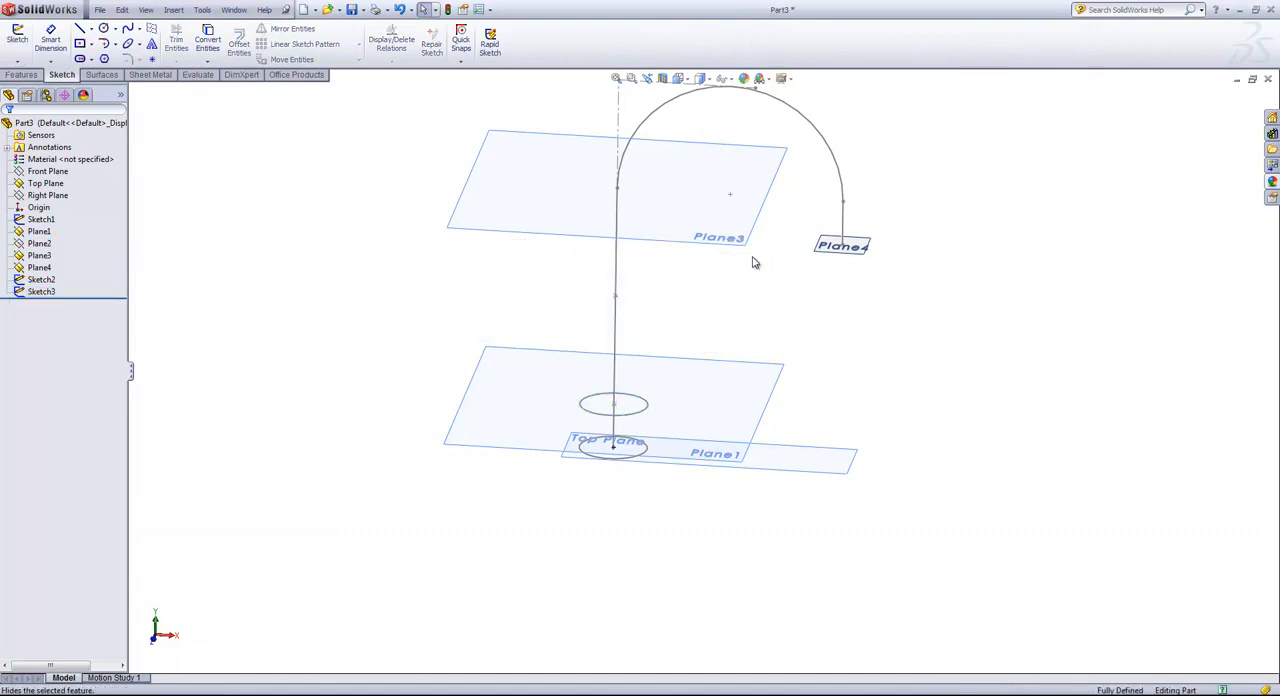
pyautogui.click(39, 243)
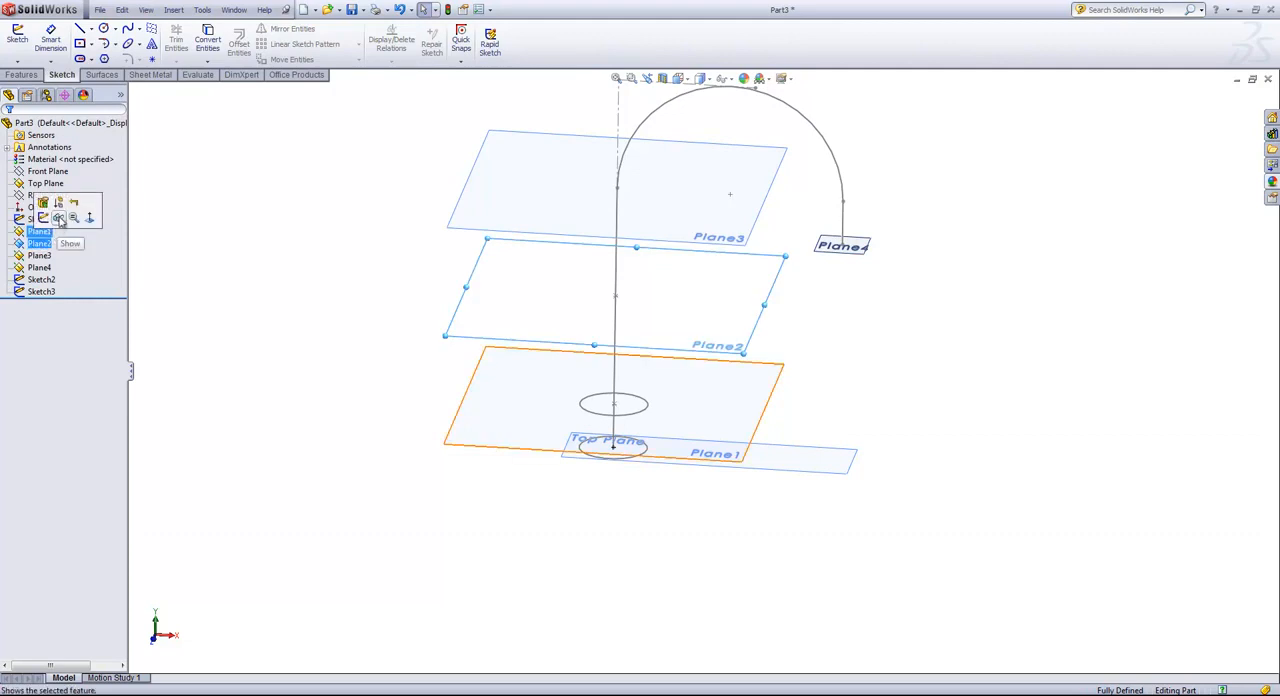
pyautogui.click(62, 221)
# Start a sketch on Plane2 and draw a circle about 3.1 in in diameter centered on the vertical path line.
pyautogui.click(773, 241)
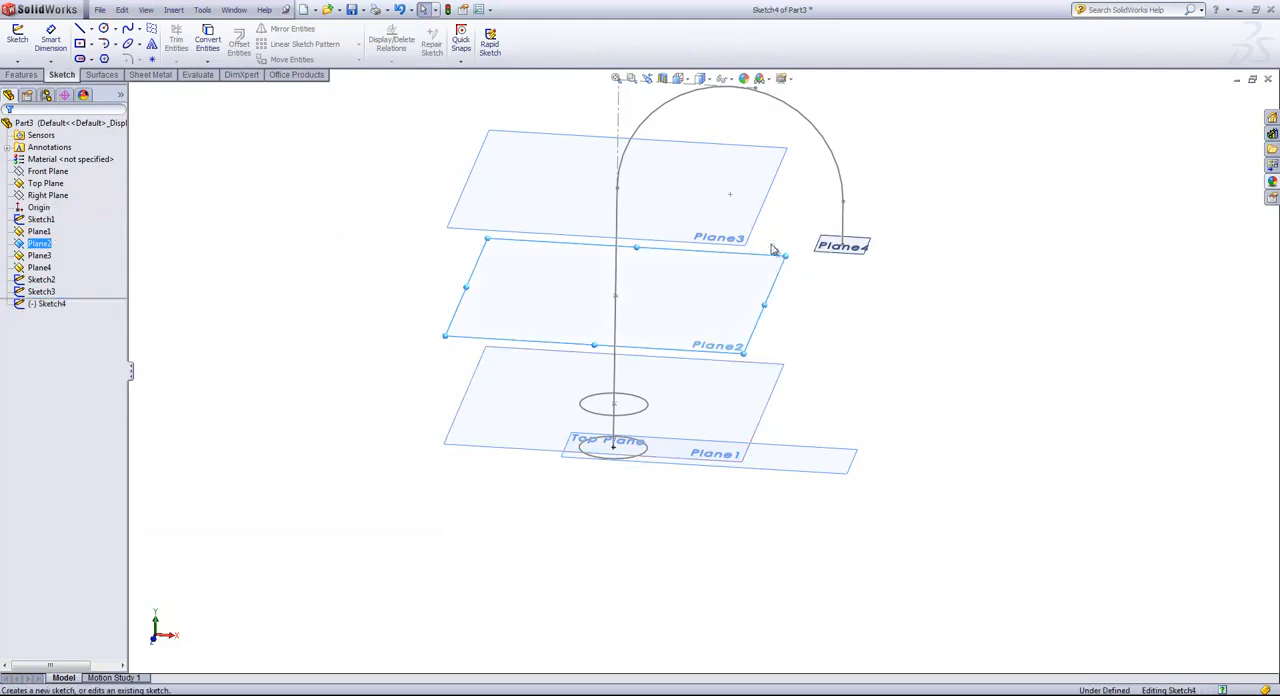
pyautogui.press('s')
pyautogui.click(696, 361)
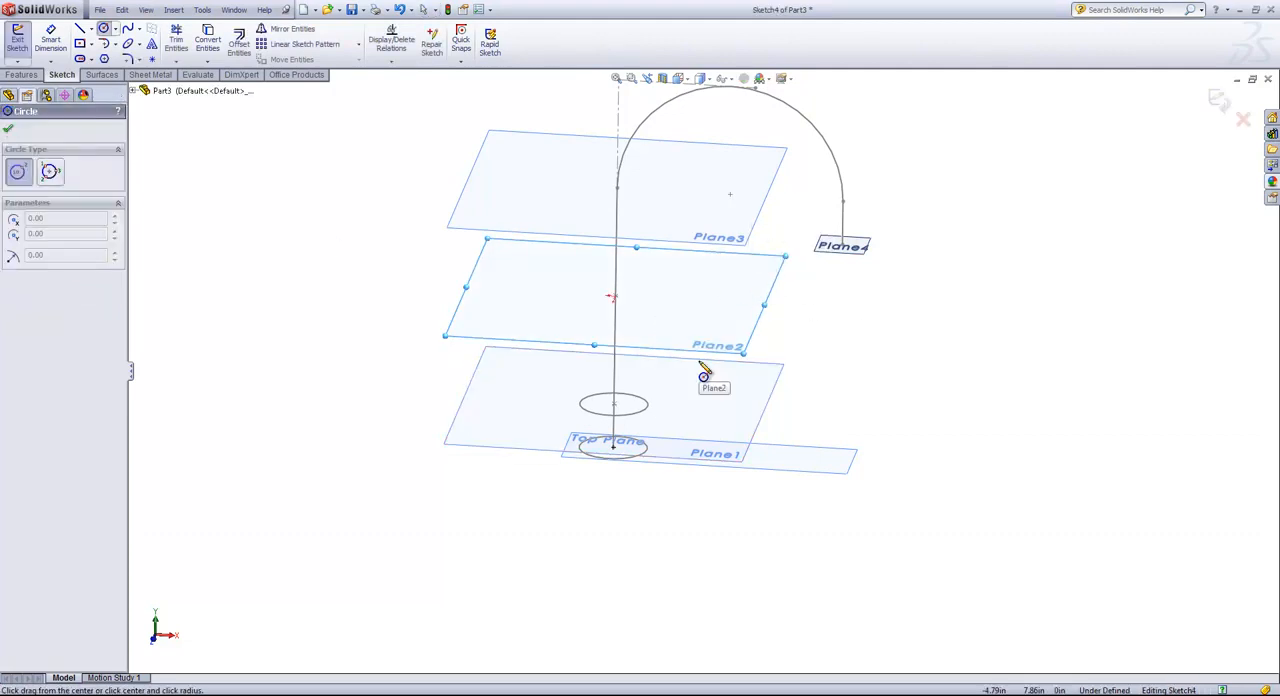
pyautogui.click(615, 298)
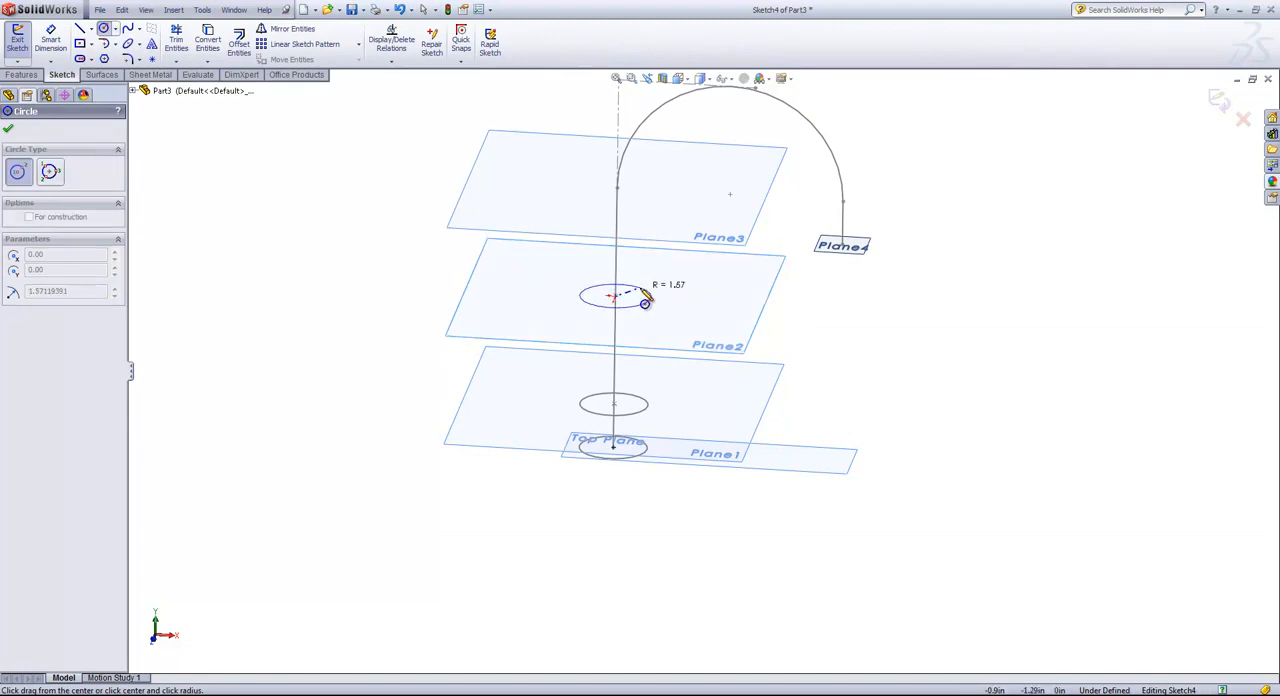
pyautogui.click(645, 302)
# Dimension the Plane2 circle's diameter to 1.8 in and finish the sketch.
pyautogui.press('s')
pyautogui.click(710, 330)
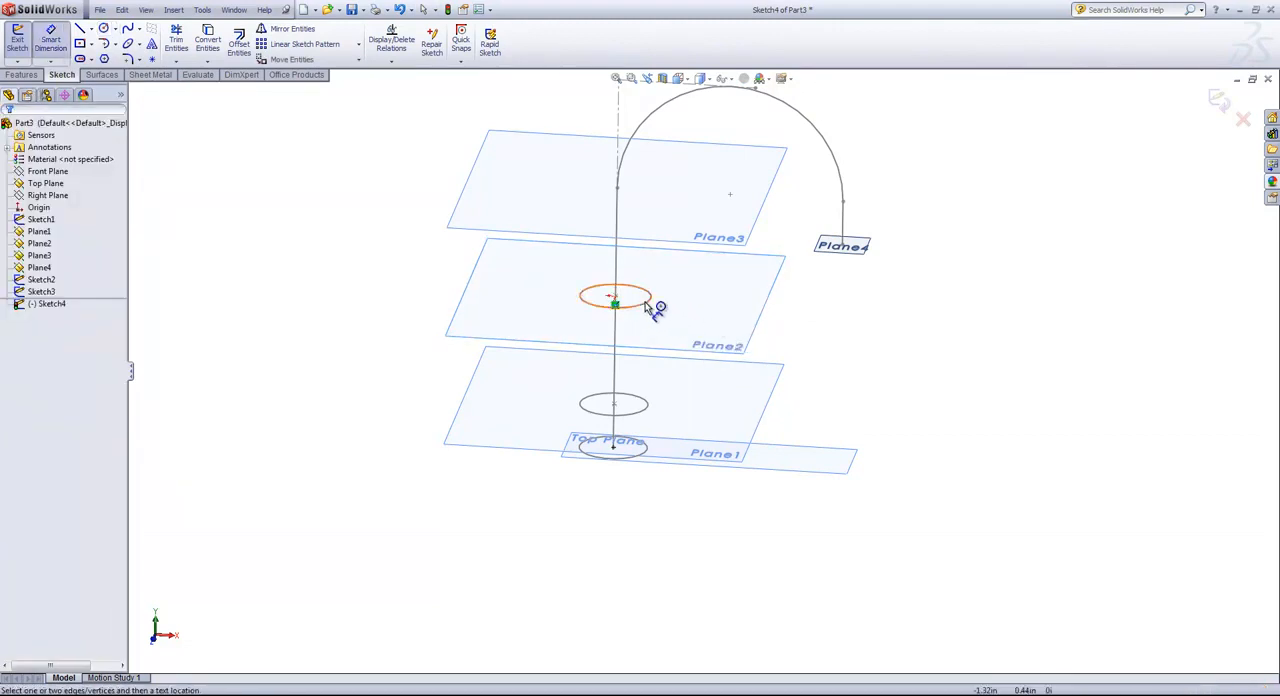
pyautogui.click(655, 306)
pyautogui.click(748, 346)
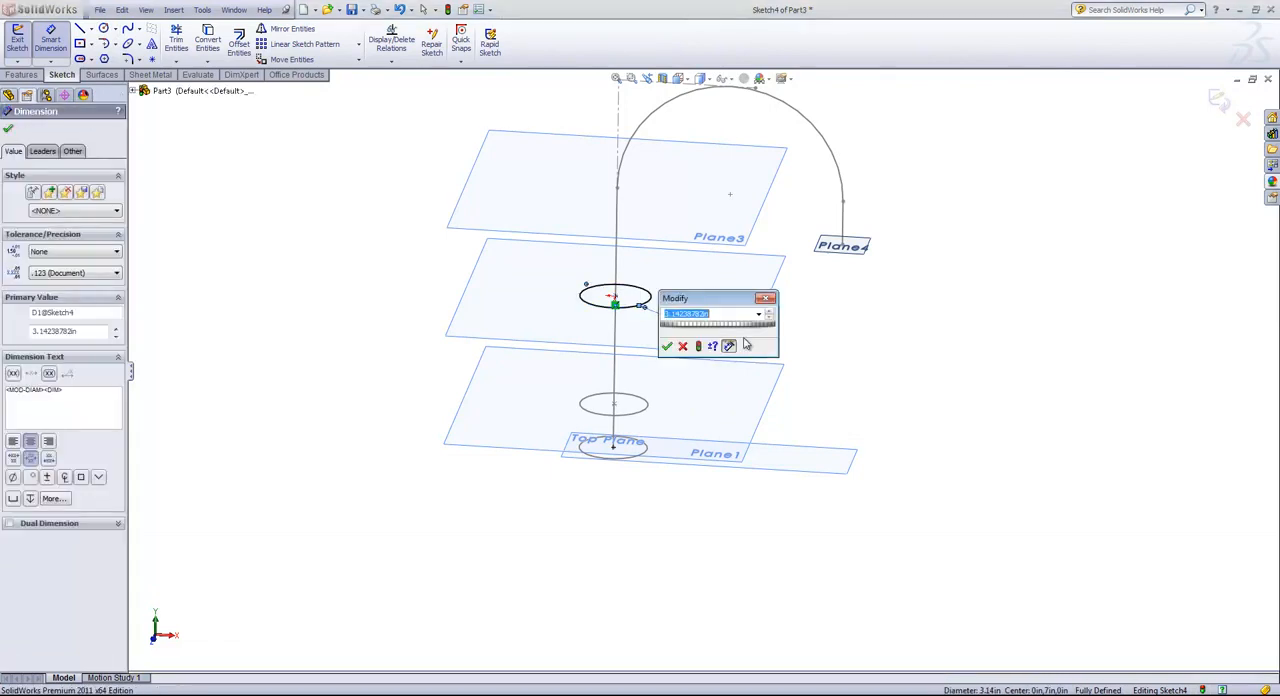
pyautogui.write('1.8')
pyautogui.press('Return')
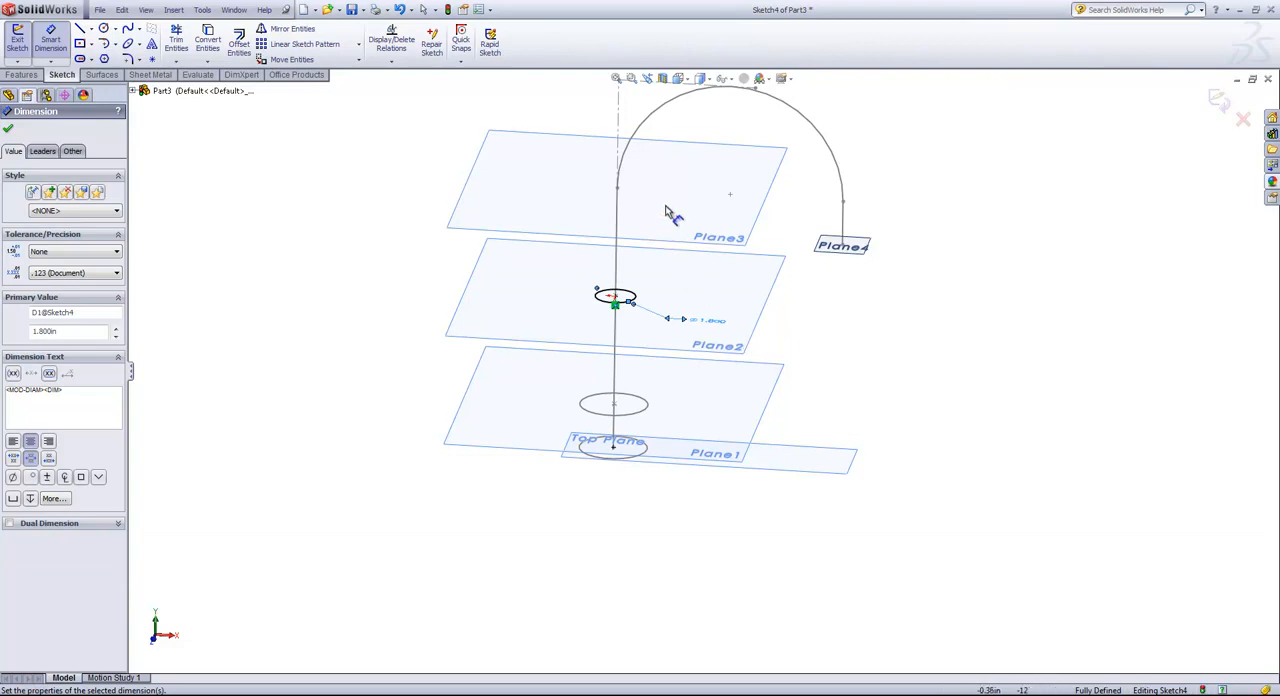
pyautogui.click(1219, 102)
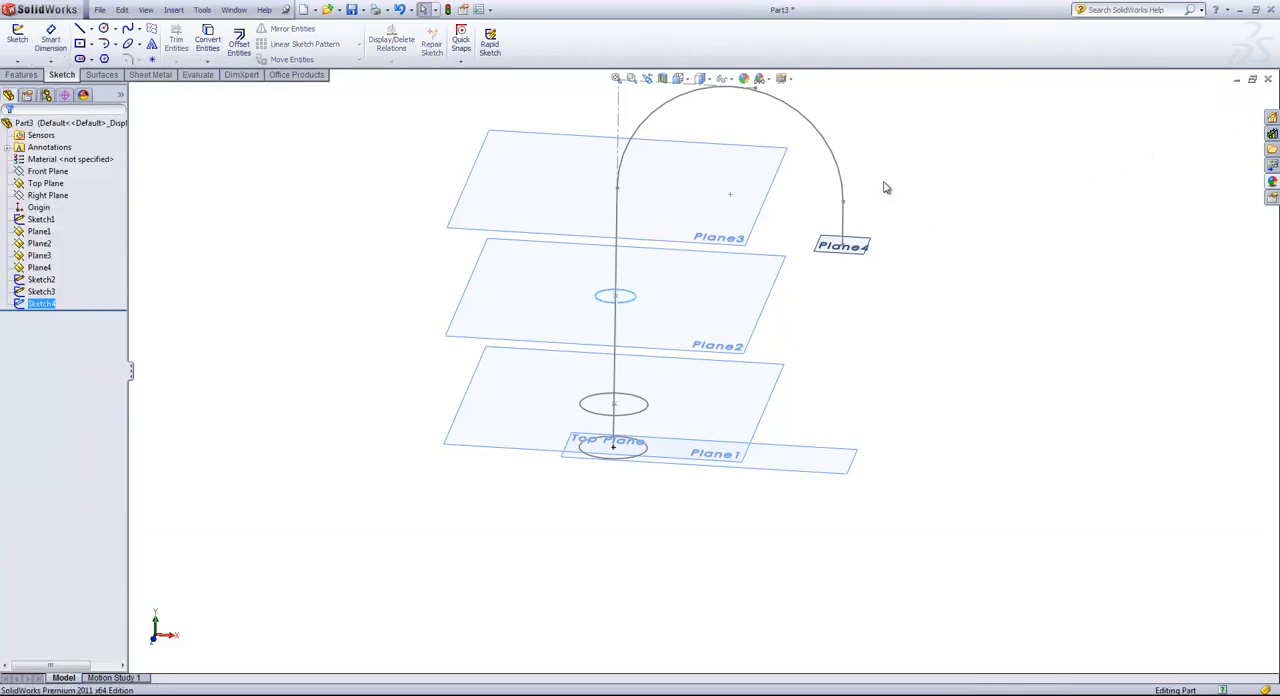
# Start a sketch on Plane3 and draw a circle about 1.9 in in diameter centered on the start of the arc.
pyautogui.click(659, 195)
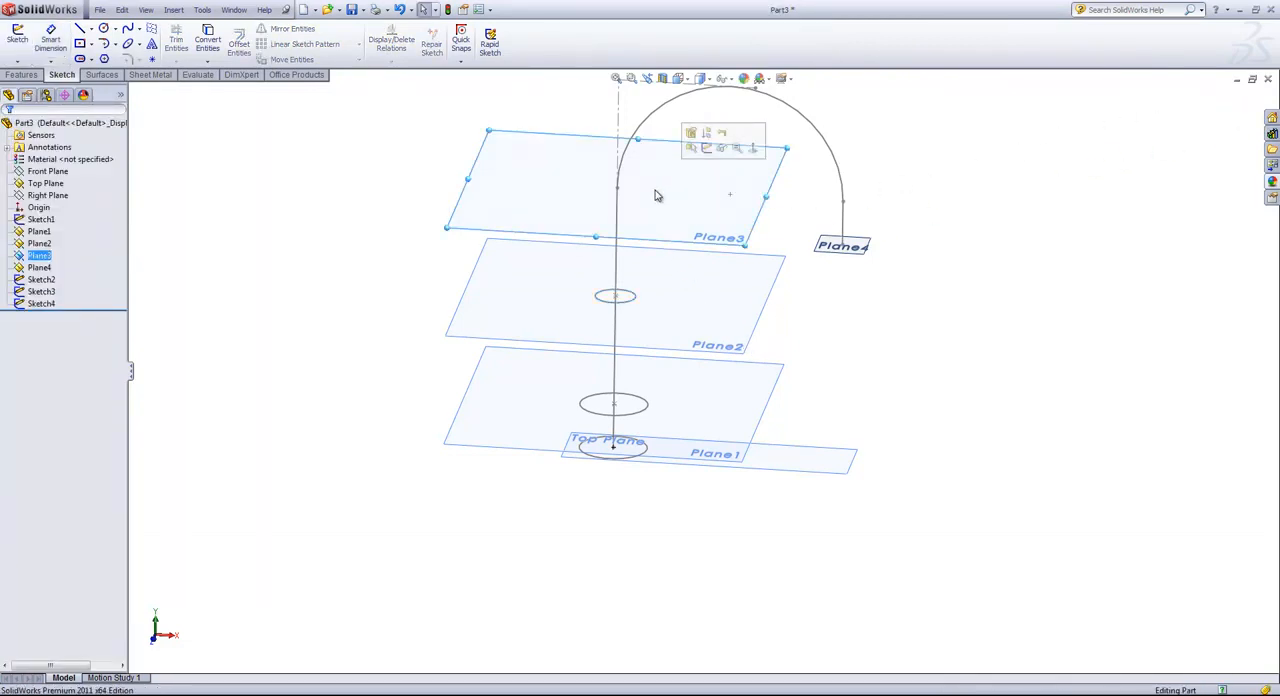
pyautogui.click(708, 146)
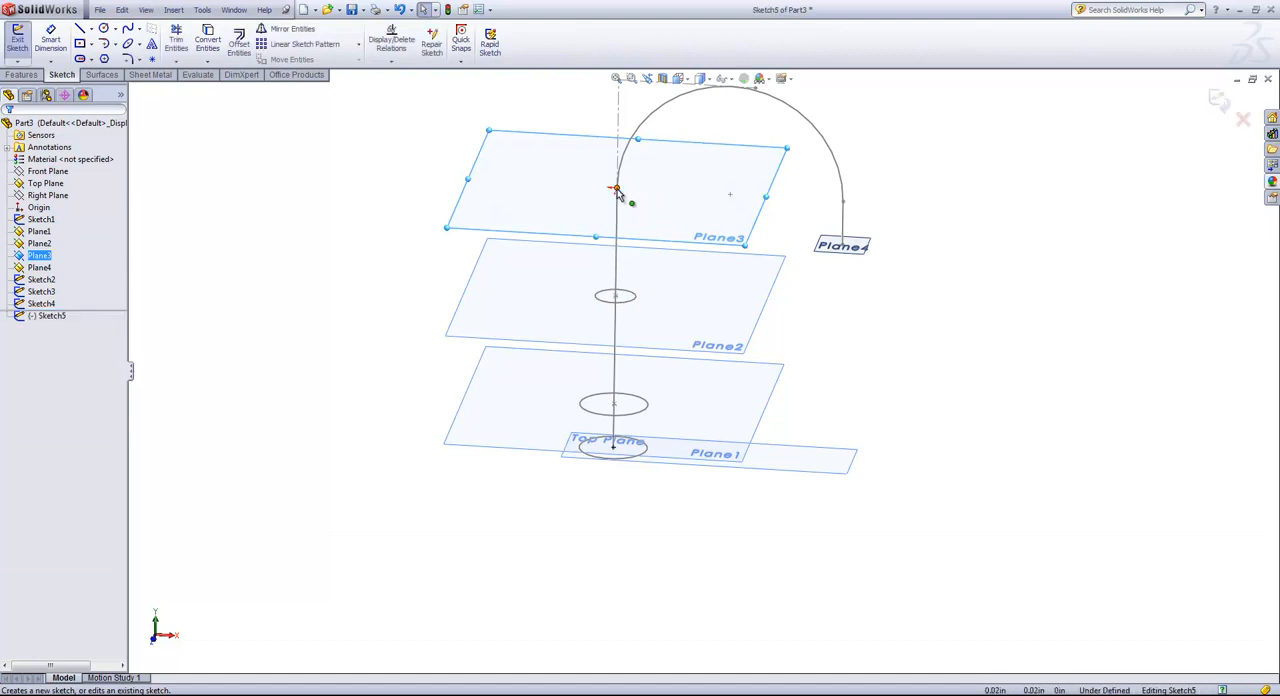
pyautogui.press('s')
pyautogui.click(599, 229)
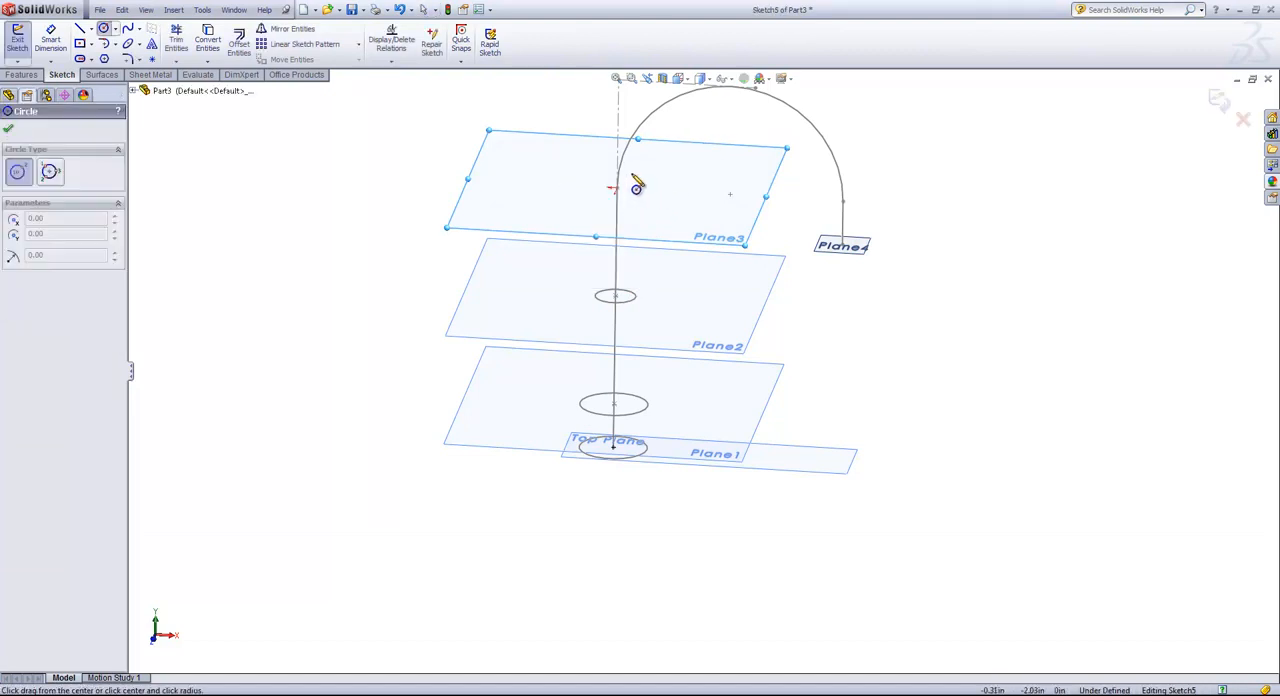
pyautogui.click(617, 188)
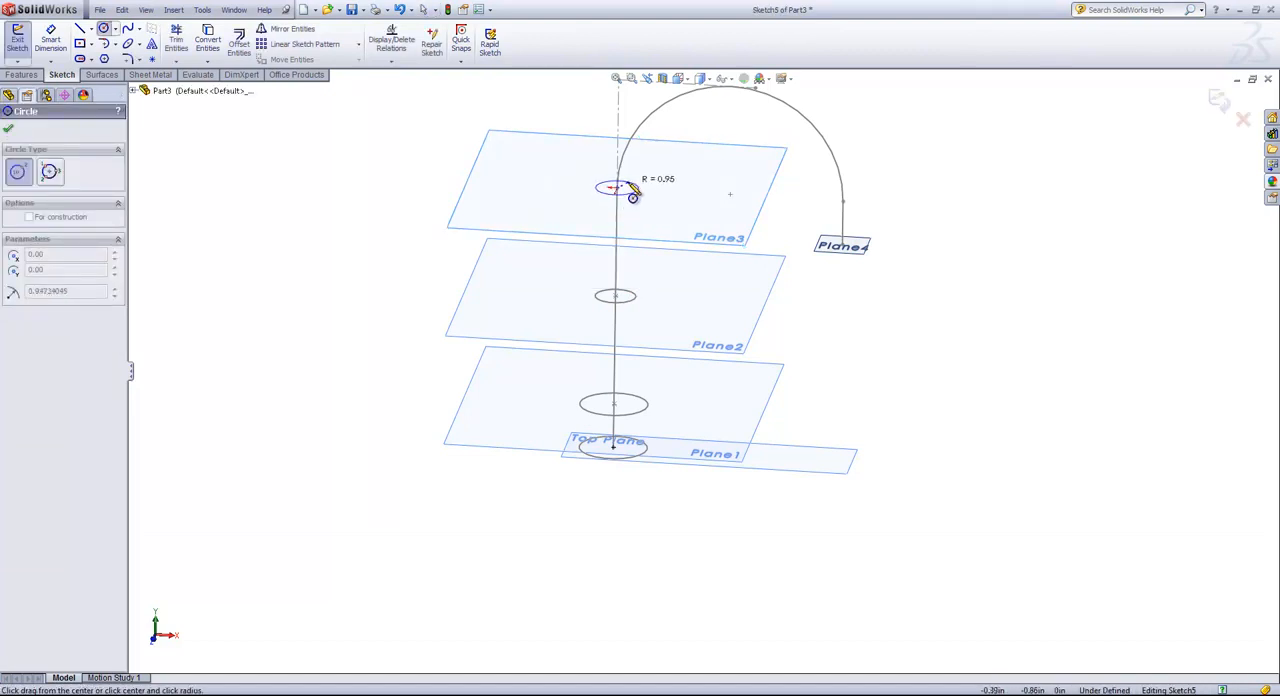
pyautogui.click(640, 192)
# Dimension the circle at the start of the arc to a 1 in diameter and finish the sketch.
pyautogui.press('s')
pyautogui.click(701, 218)
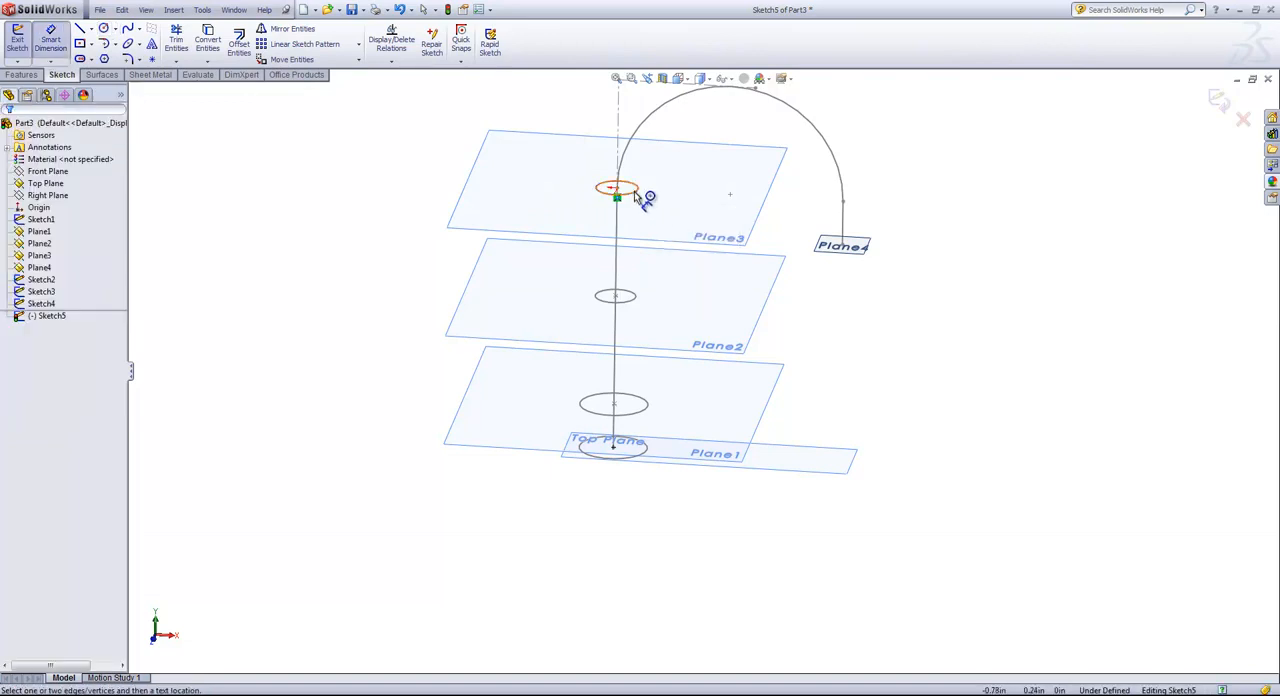
pyautogui.click(638, 192)
pyautogui.click(663, 208)
pyautogui.write('1')
pyautogui.press('Return')
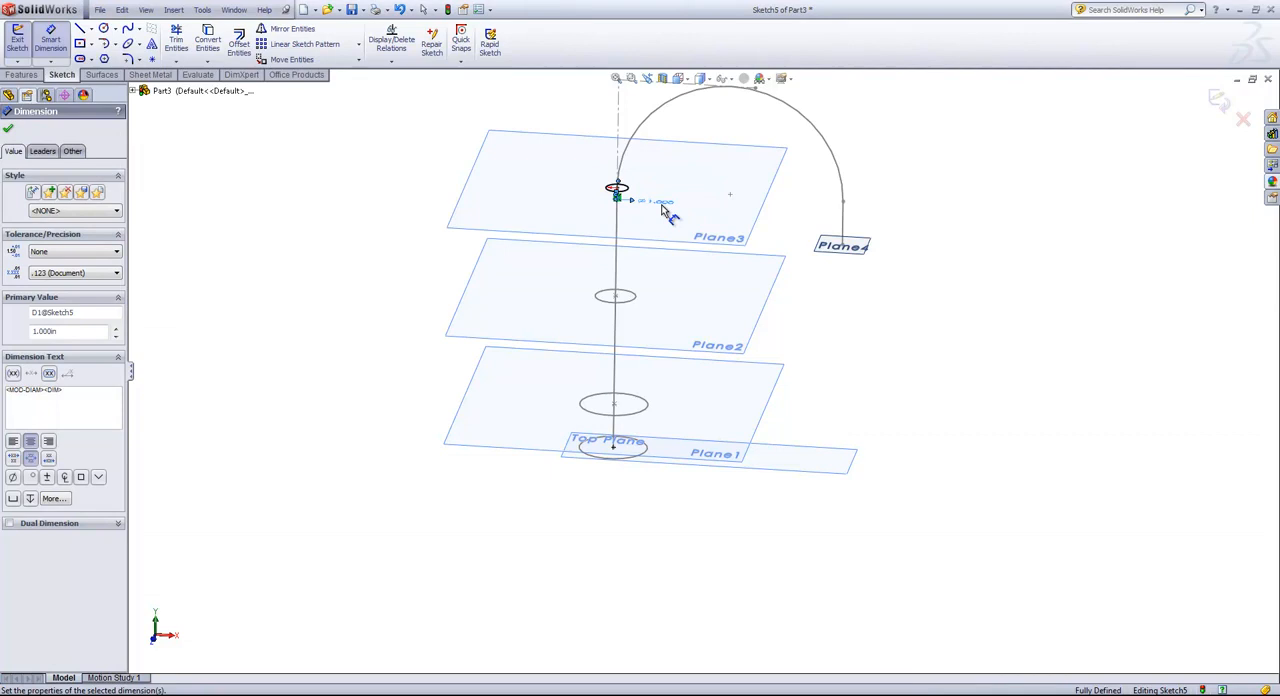
pyautogui.click(1218, 99)
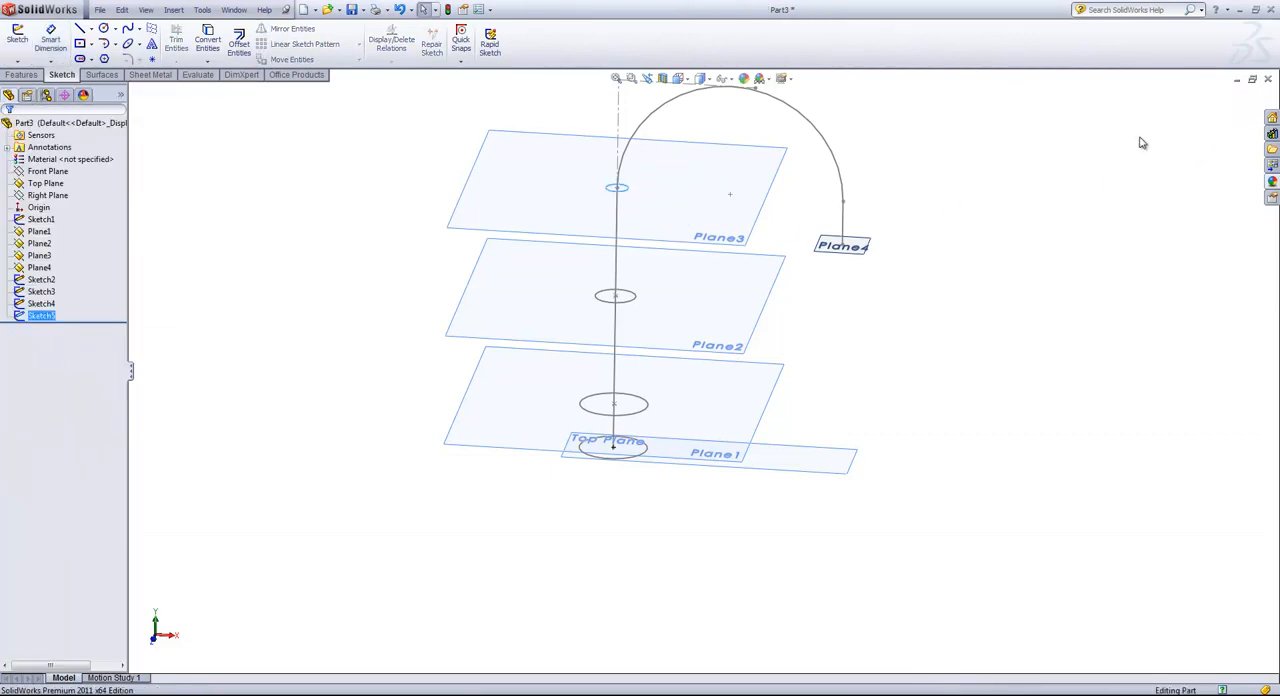
# Start another sketch on Plane3 and draw a circle about 0.88 in in radius centered on the arc's far endpoint.
pyautogui.click(766, 200)
pyautogui.click(790, 170)
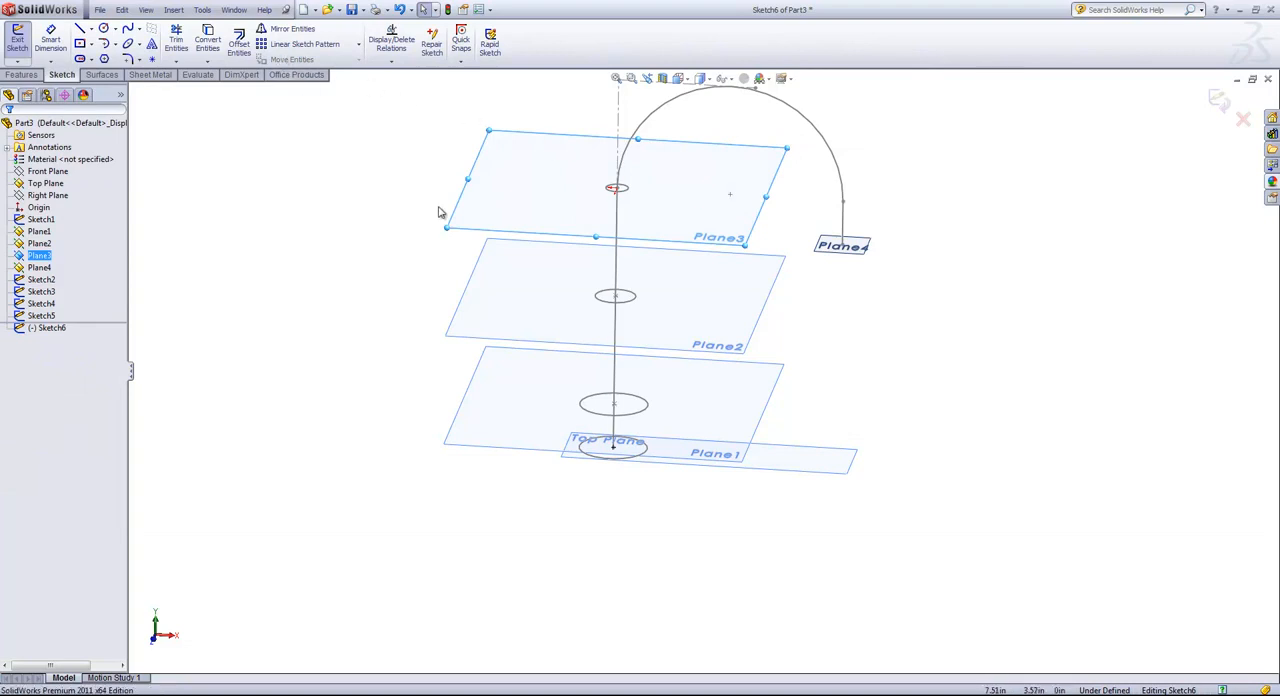
pyautogui.press('s')
pyautogui.click(474, 246)
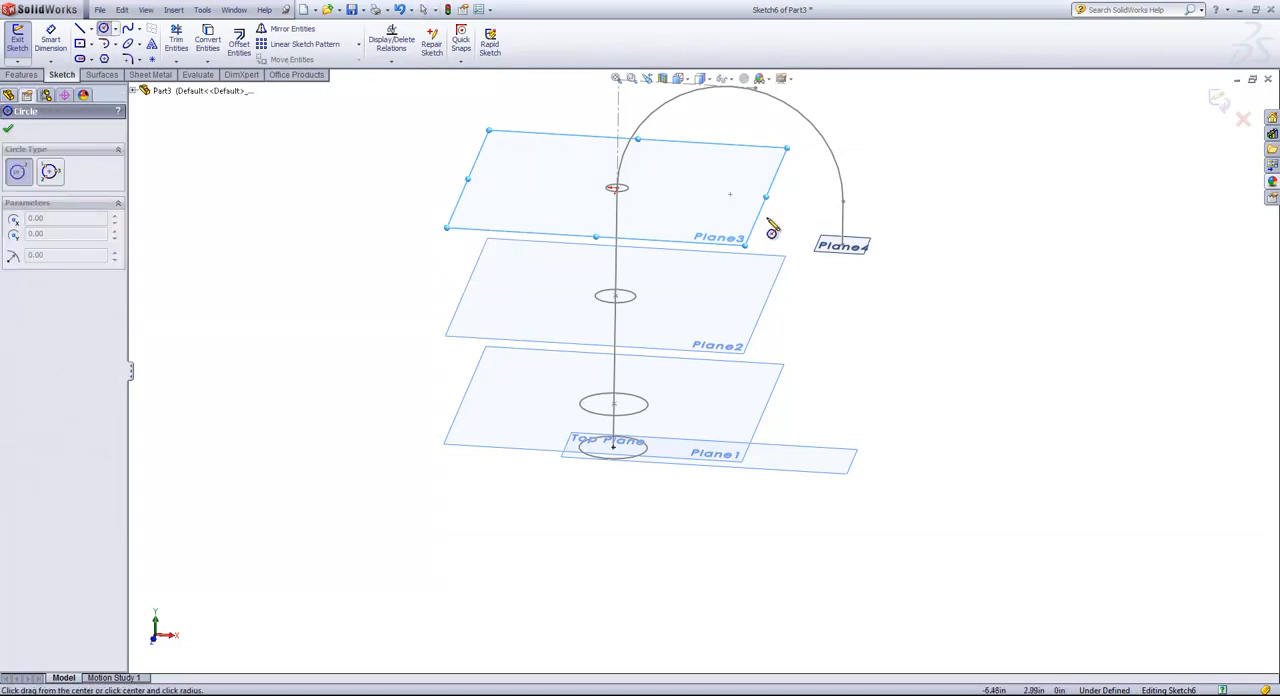
pyautogui.click(843, 204)
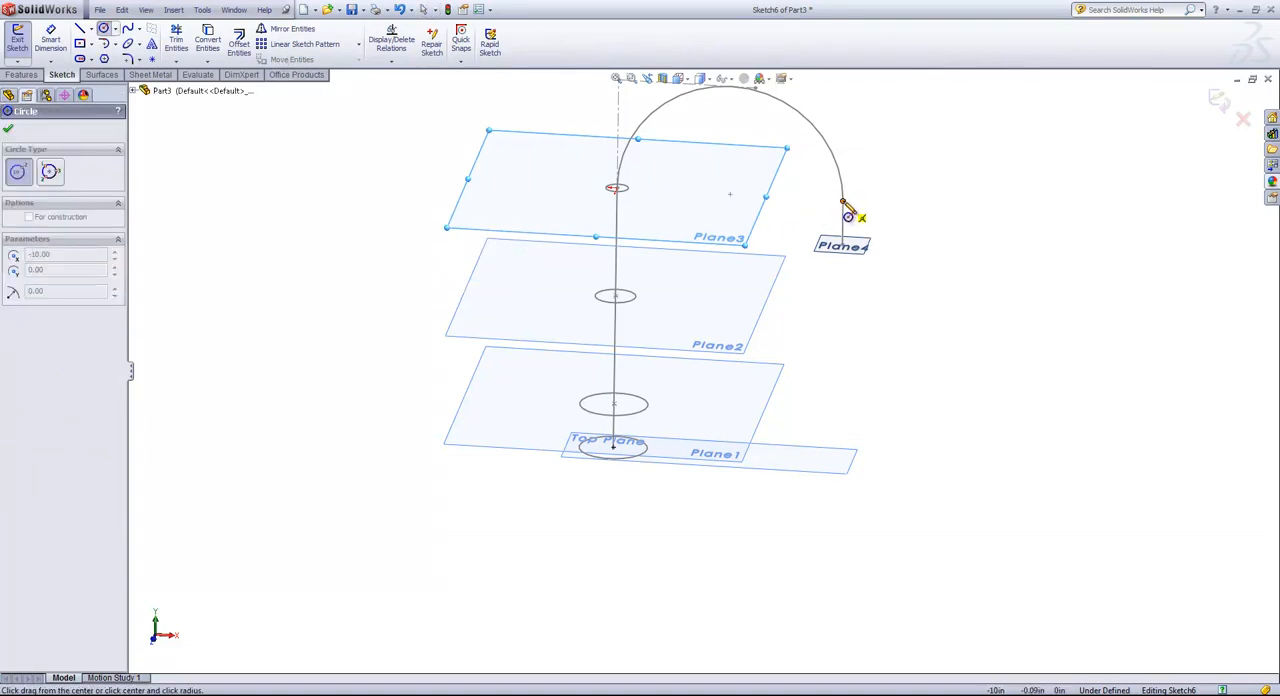
pyautogui.click(861, 204)
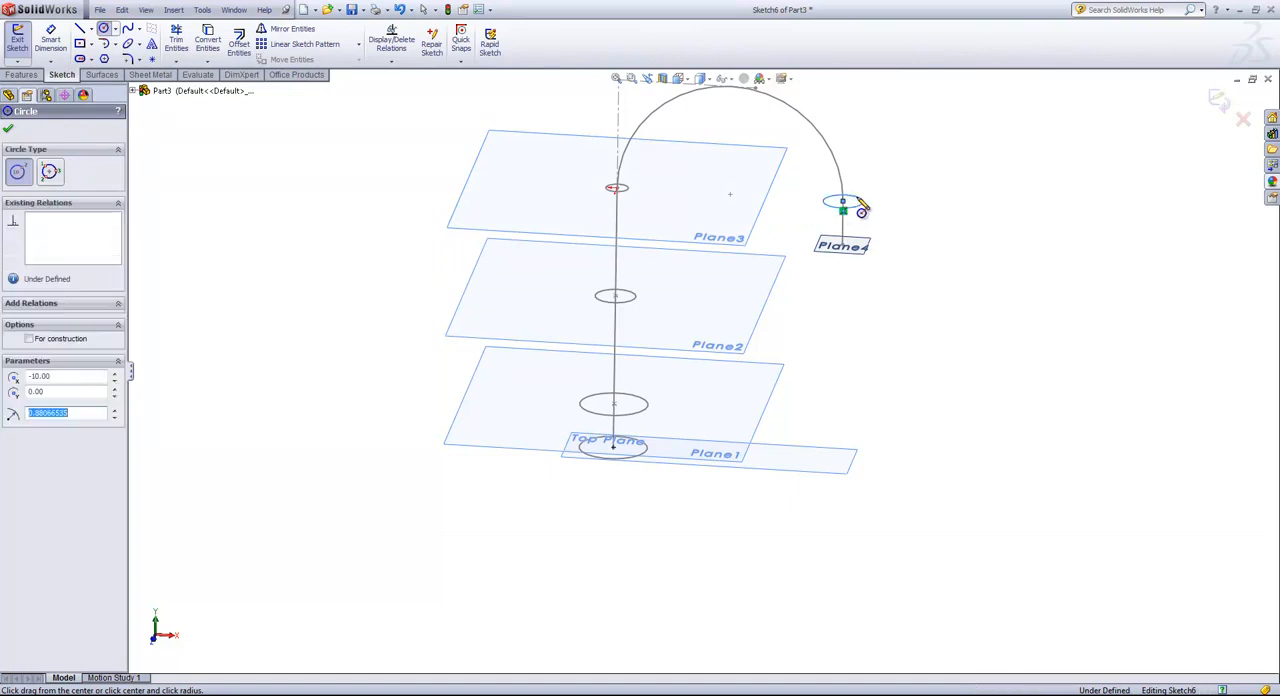
# Dimension the circle at the arc's far endpoint to a 1 in diameter and finish the sketch.
pyautogui.press('s')
pyautogui.click(916, 226)
pyautogui.click(860, 203)
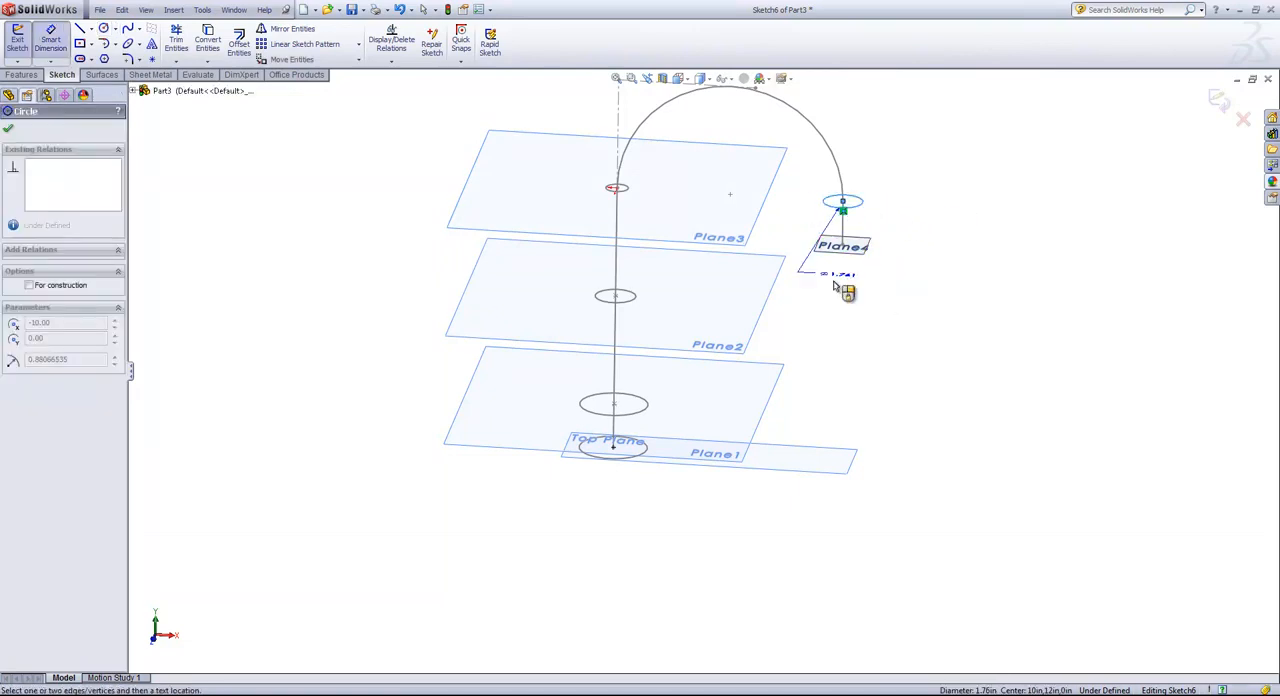
pyautogui.click(828, 313)
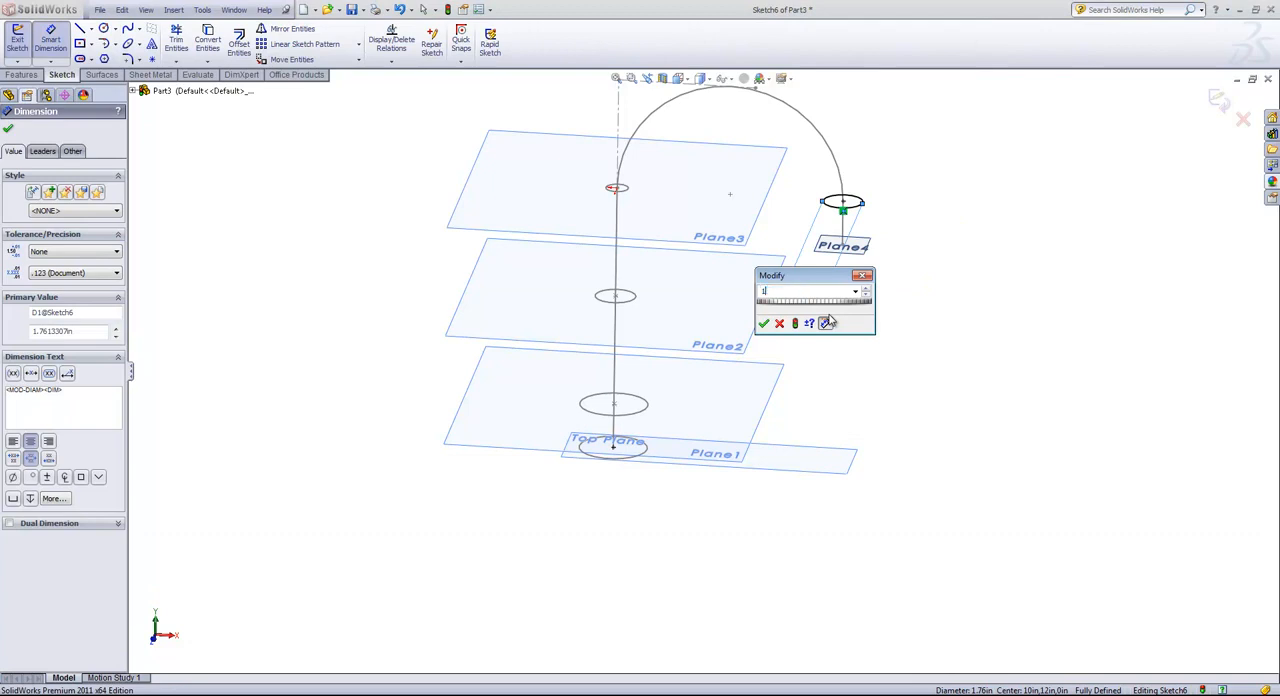
pyautogui.write('1')
pyautogui.press('Return')
pyautogui.click(1220, 102)
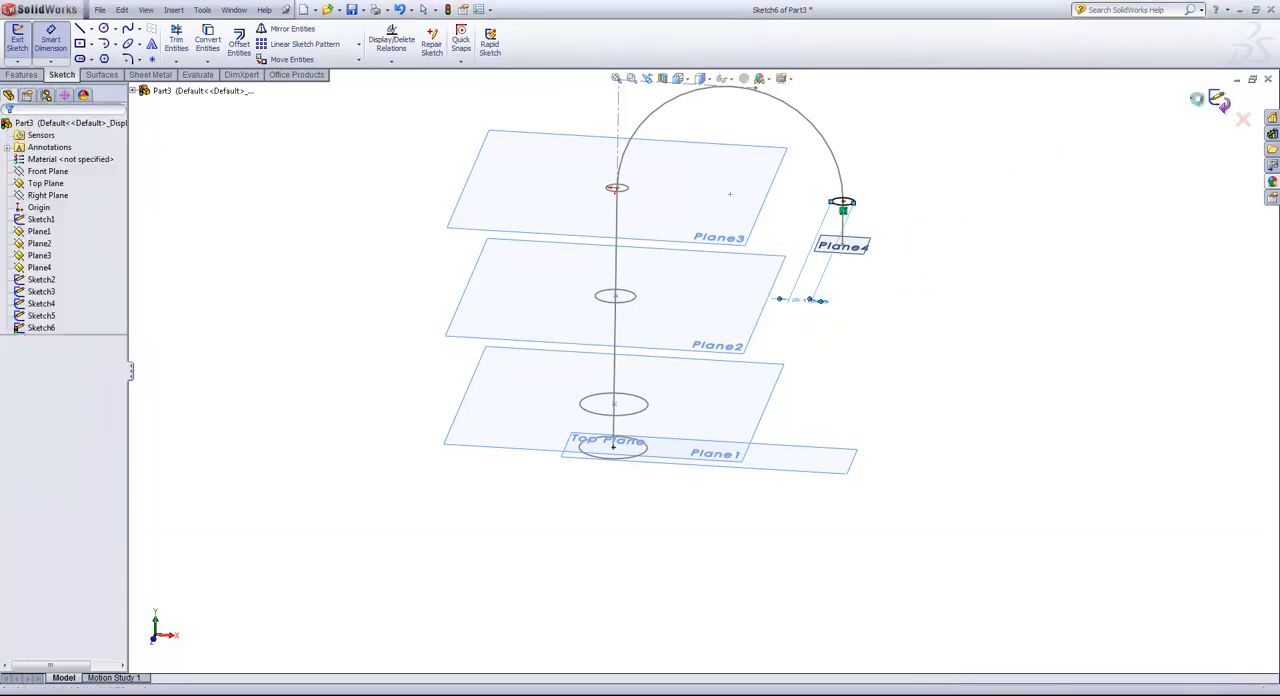
pyautogui.click(903, 209)
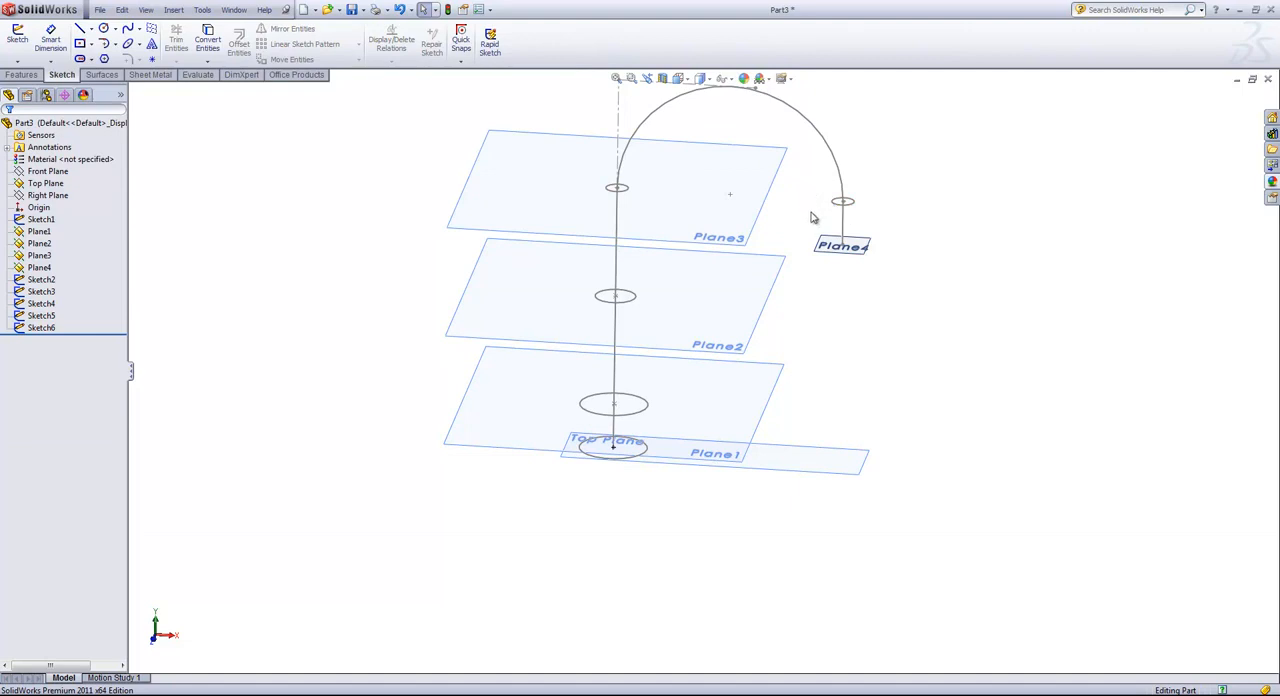
# Start a sketch on Plane4 and draw a circle about 0.73 in in radius centered on the end of the path.
pyautogui.moveTo(810, 216); pyautogui.dragTo(809, 226, button='middle')
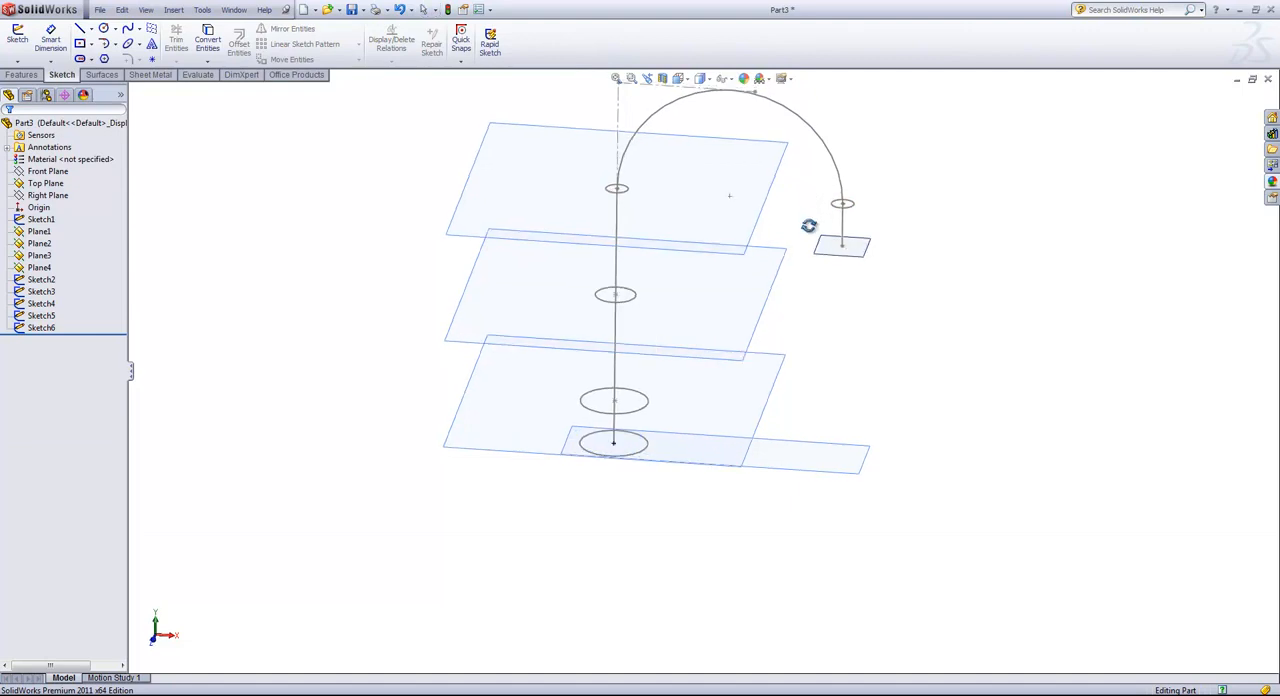
pyautogui.click(858, 251)
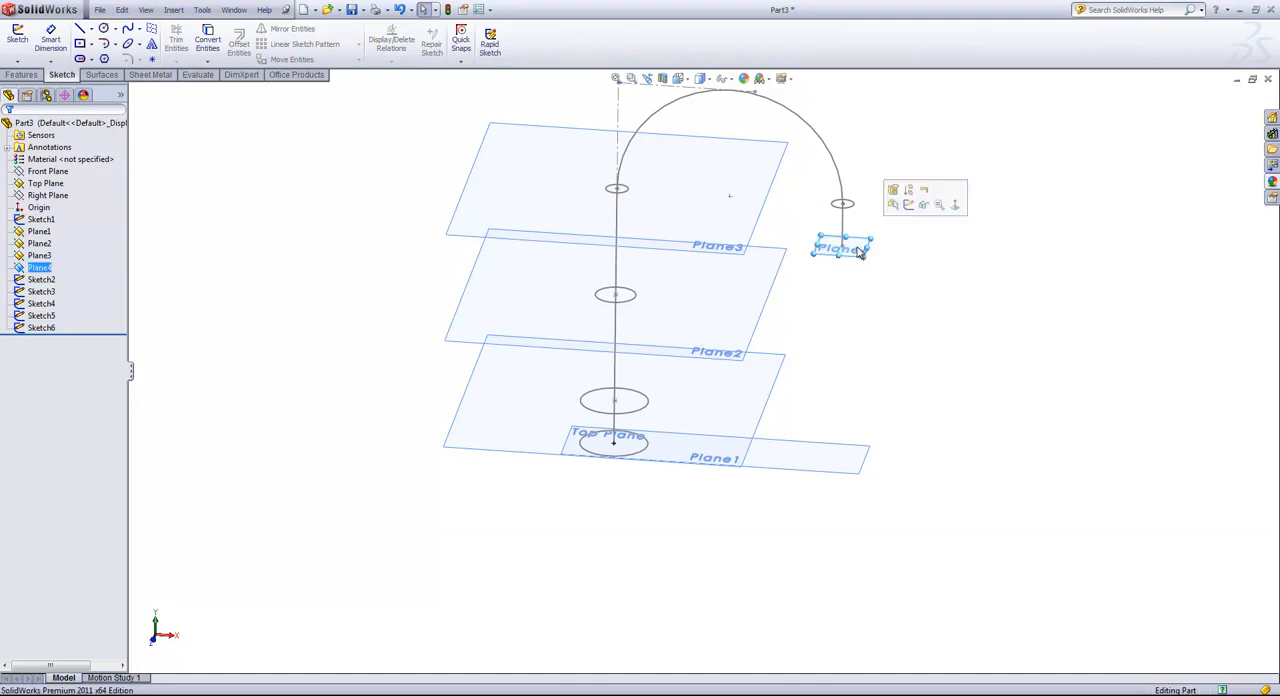
pyautogui.click(911, 208)
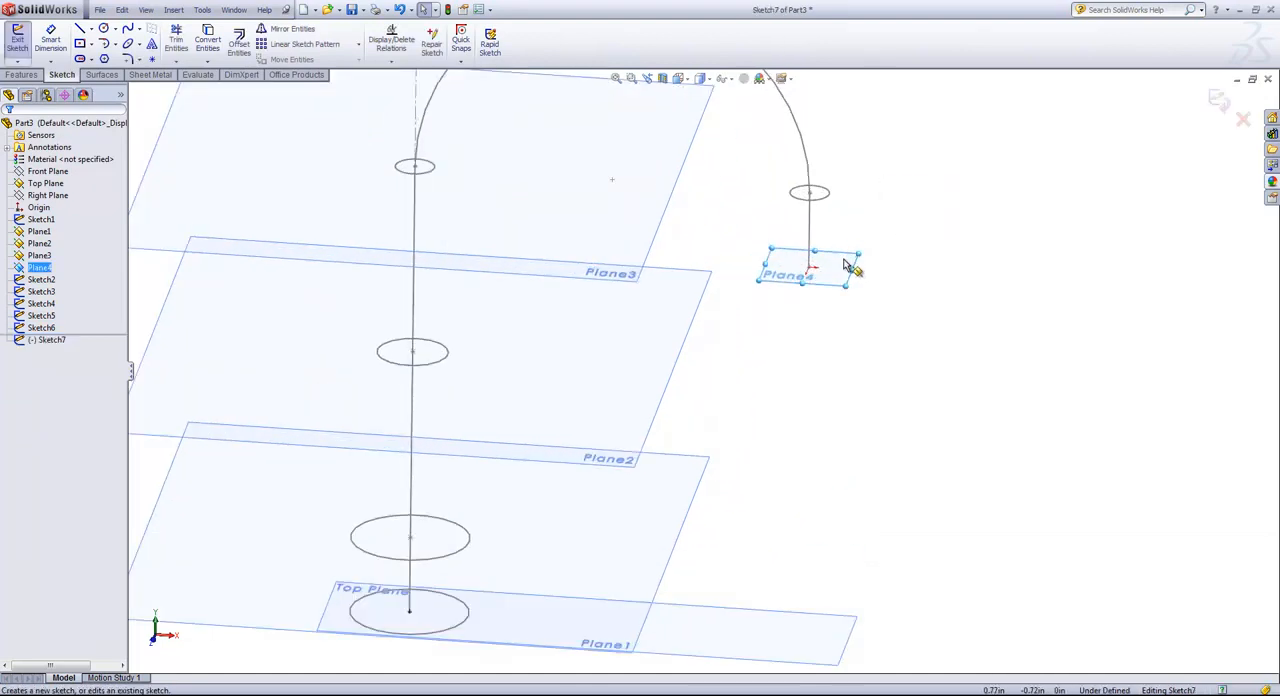
pyautogui.press('s')
pyautogui.click(880, 302)
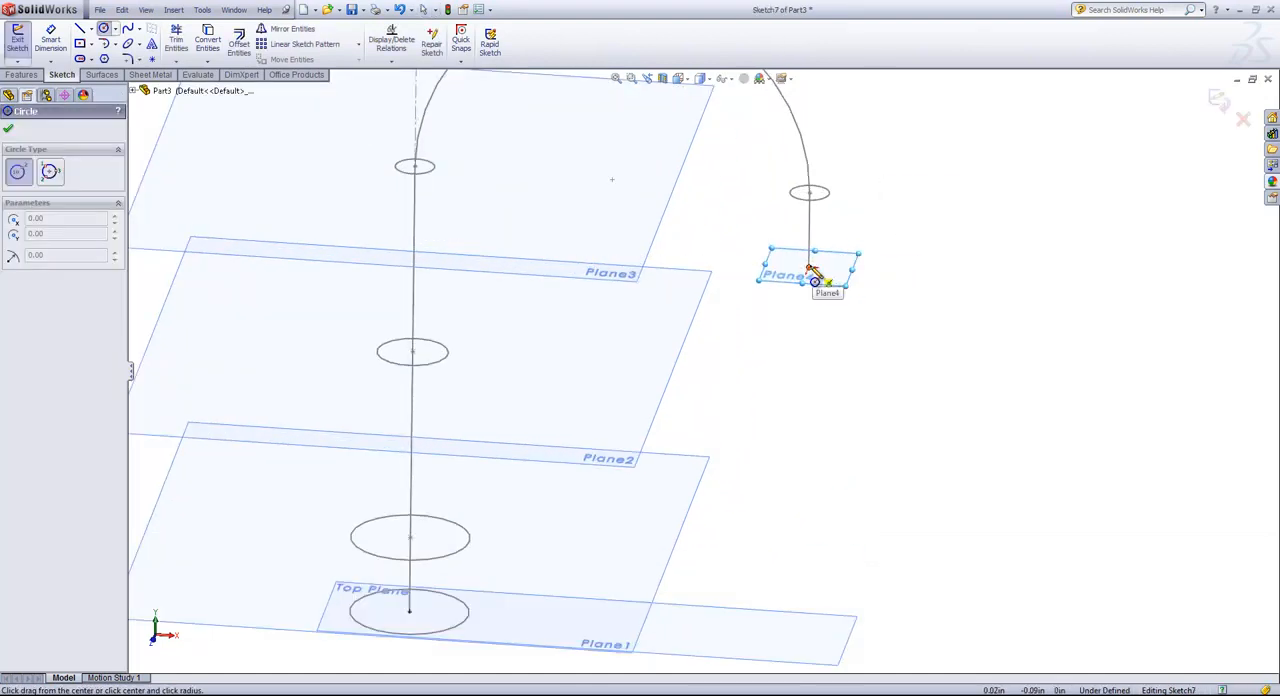
pyautogui.moveTo(810, 268); pyautogui.dragTo(838, 268)
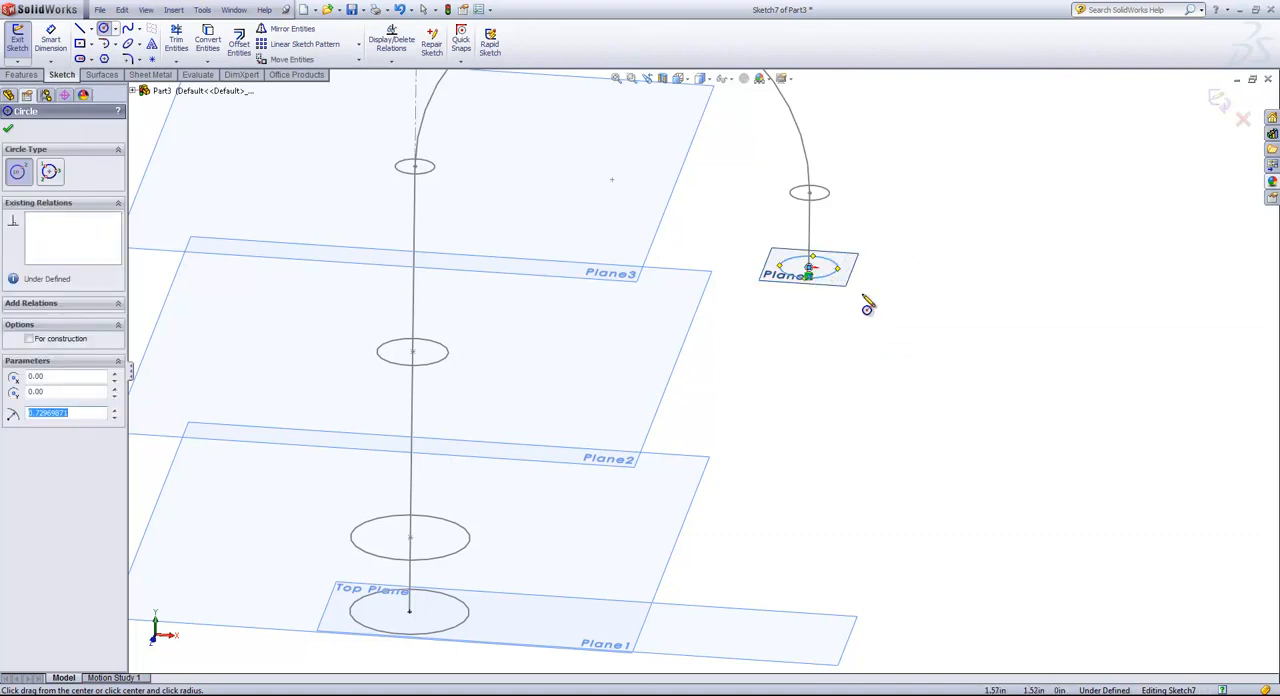
# Dimension the Plane4 circle to a 1.5 in diameter and finish the sketch.
pyautogui.press('s')
pyautogui.click(872, 302)
pyautogui.click(834, 273)
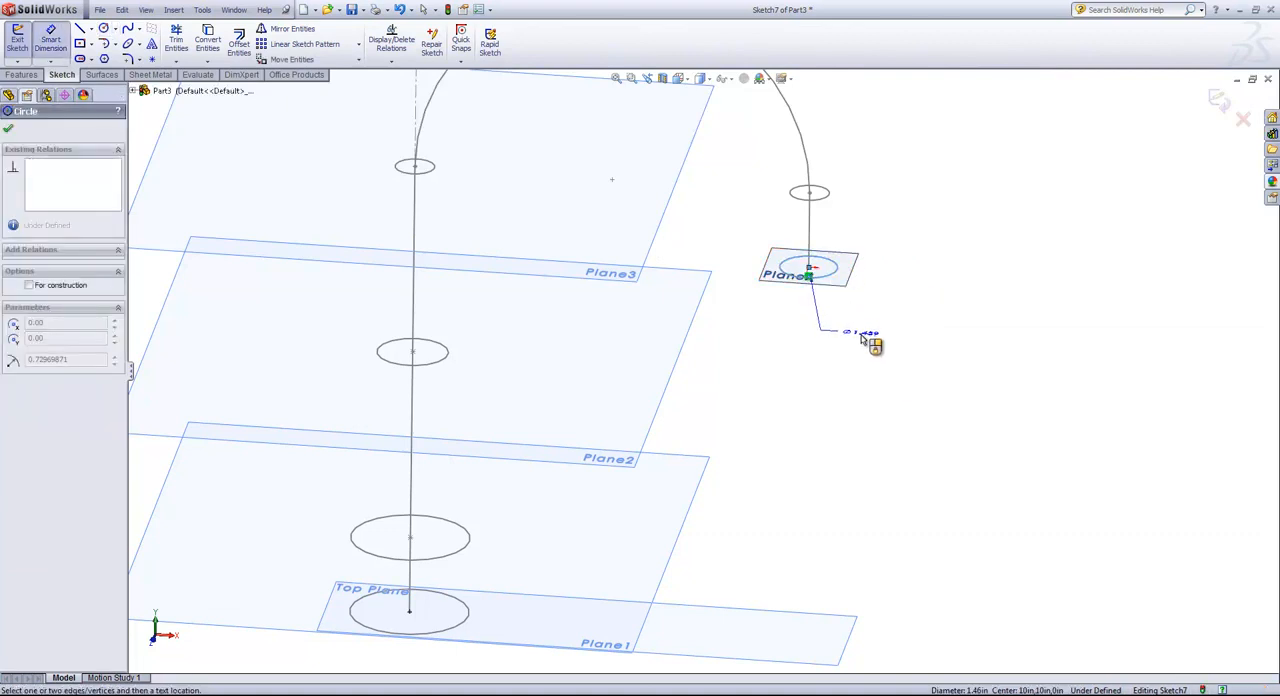
pyautogui.click(864, 340)
pyautogui.write('1.5')
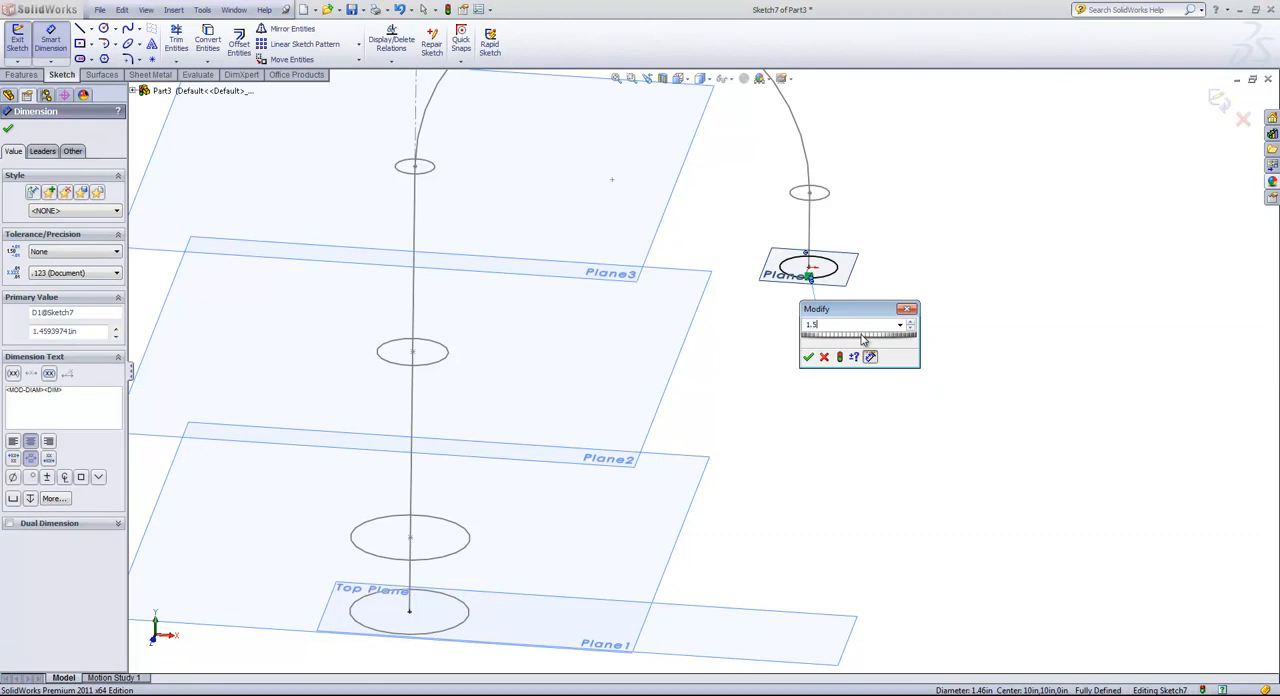
pyautogui.press('Return')
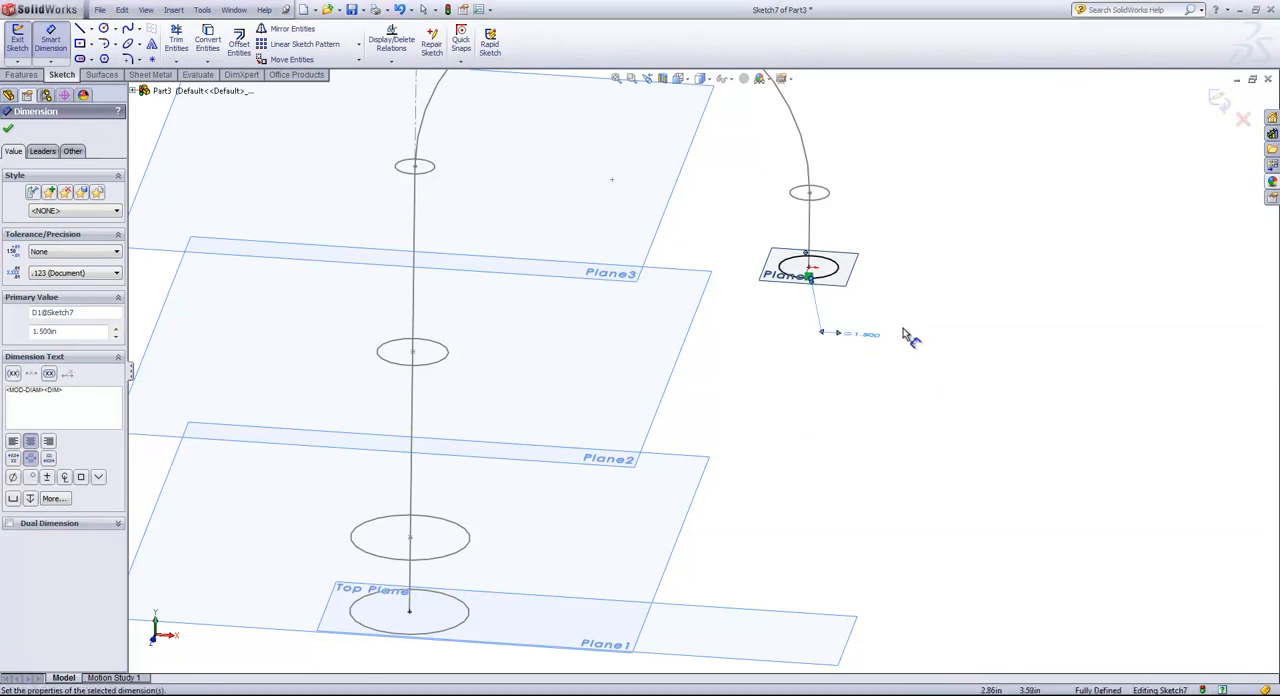
pyautogui.click(1219, 103)
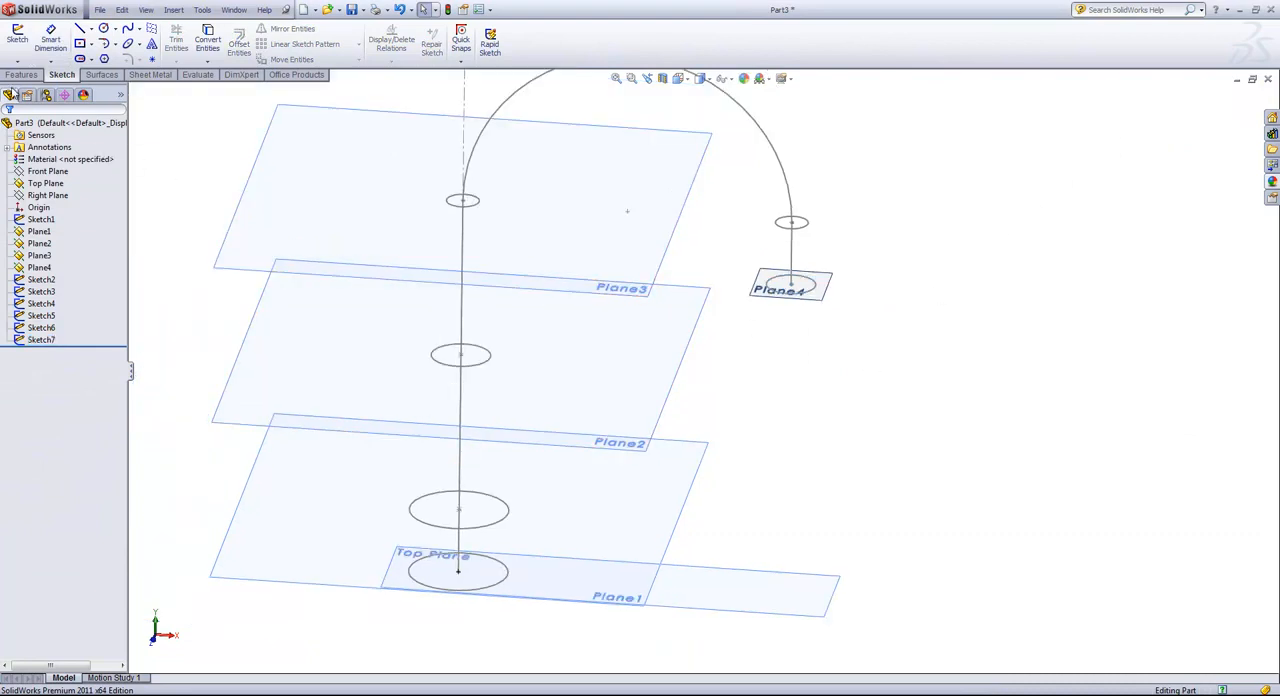
# Start a Lofted Boss/Base and select the six circles as profiles in order from the base to the spout end.
pyautogui.click(21, 75)
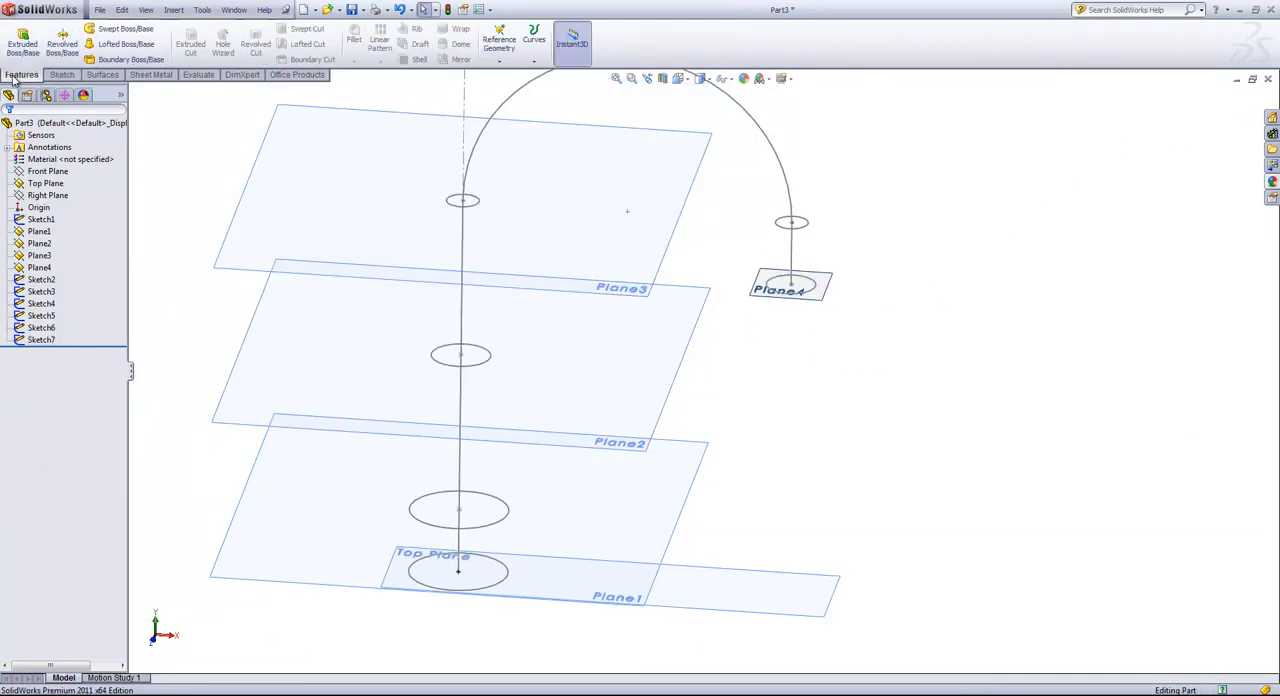
pyautogui.click(100, 48)
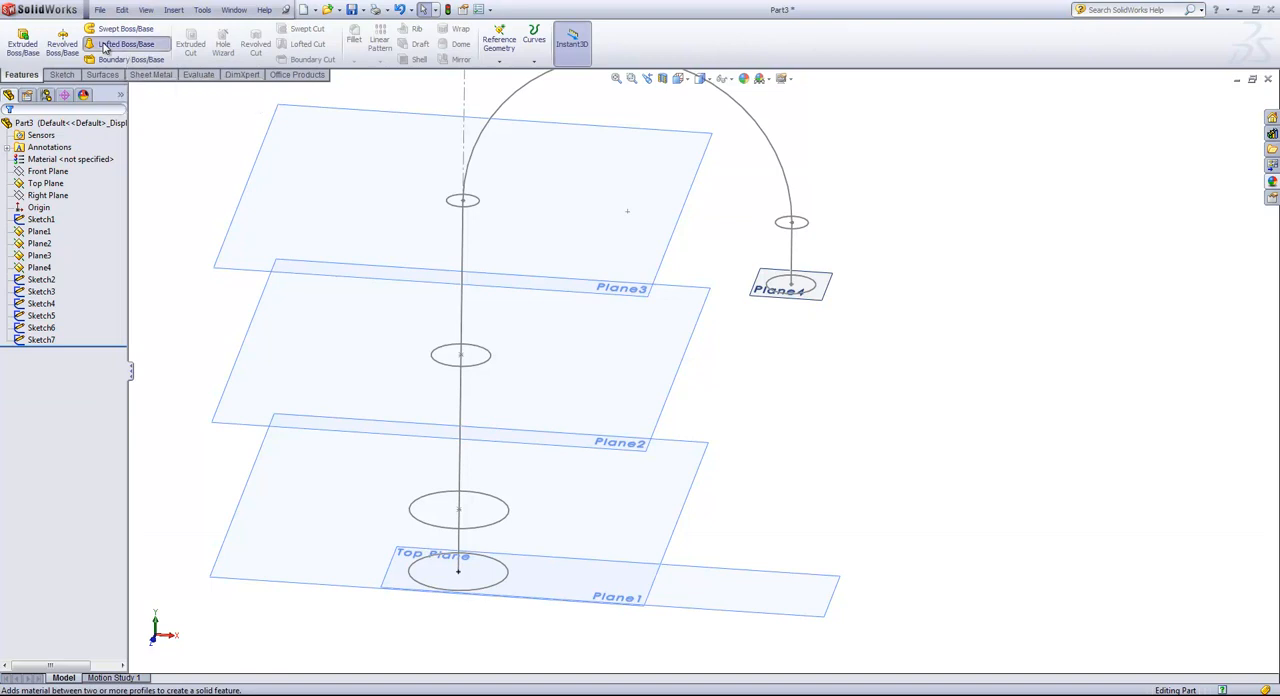
pyautogui.click(509, 579)
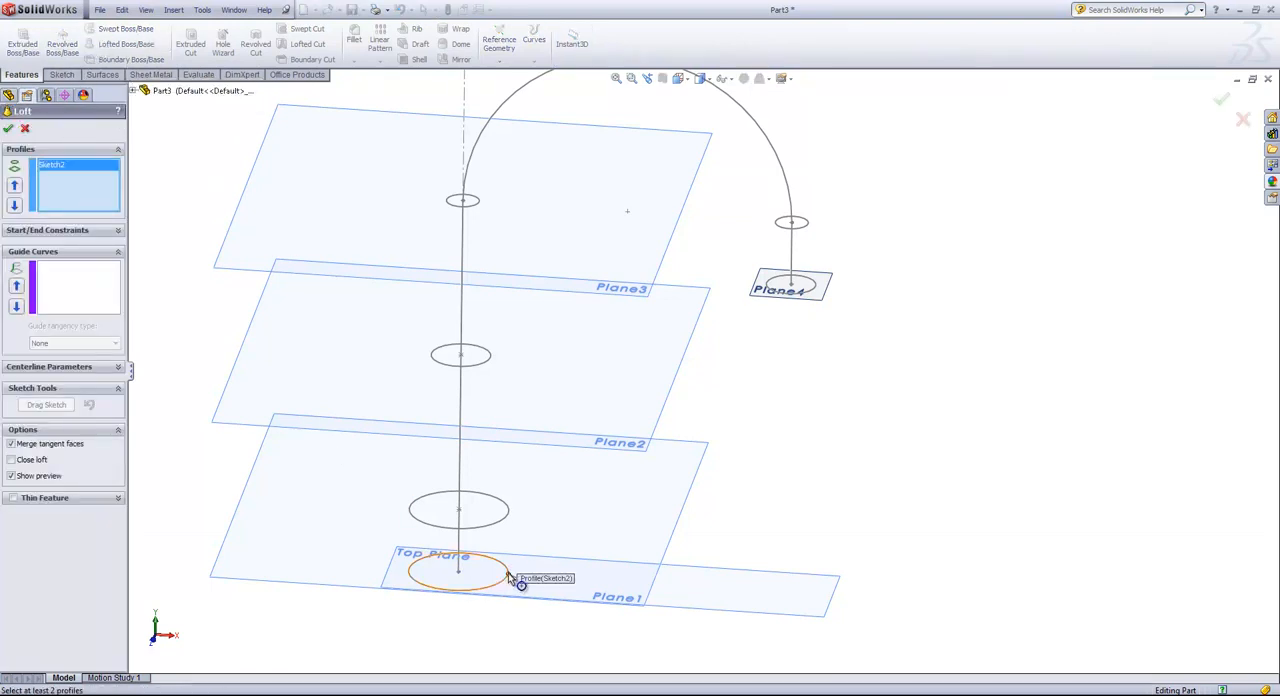
pyautogui.click(509, 518)
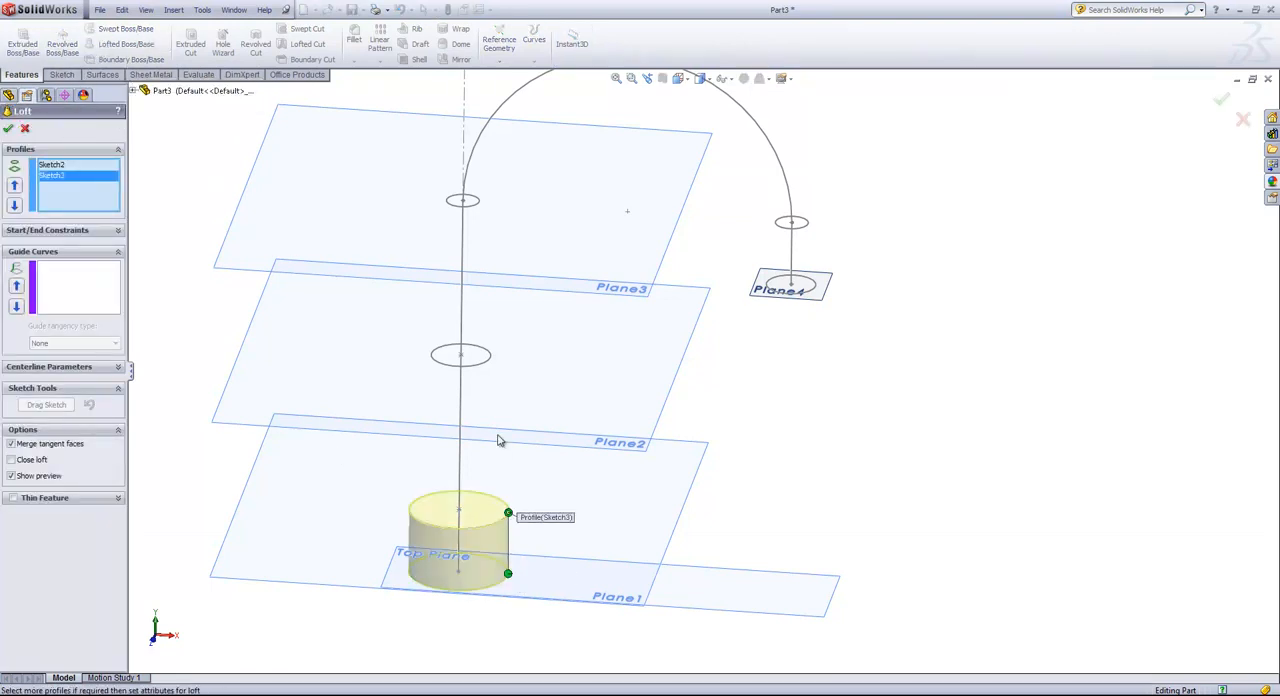
pyautogui.click(491, 358)
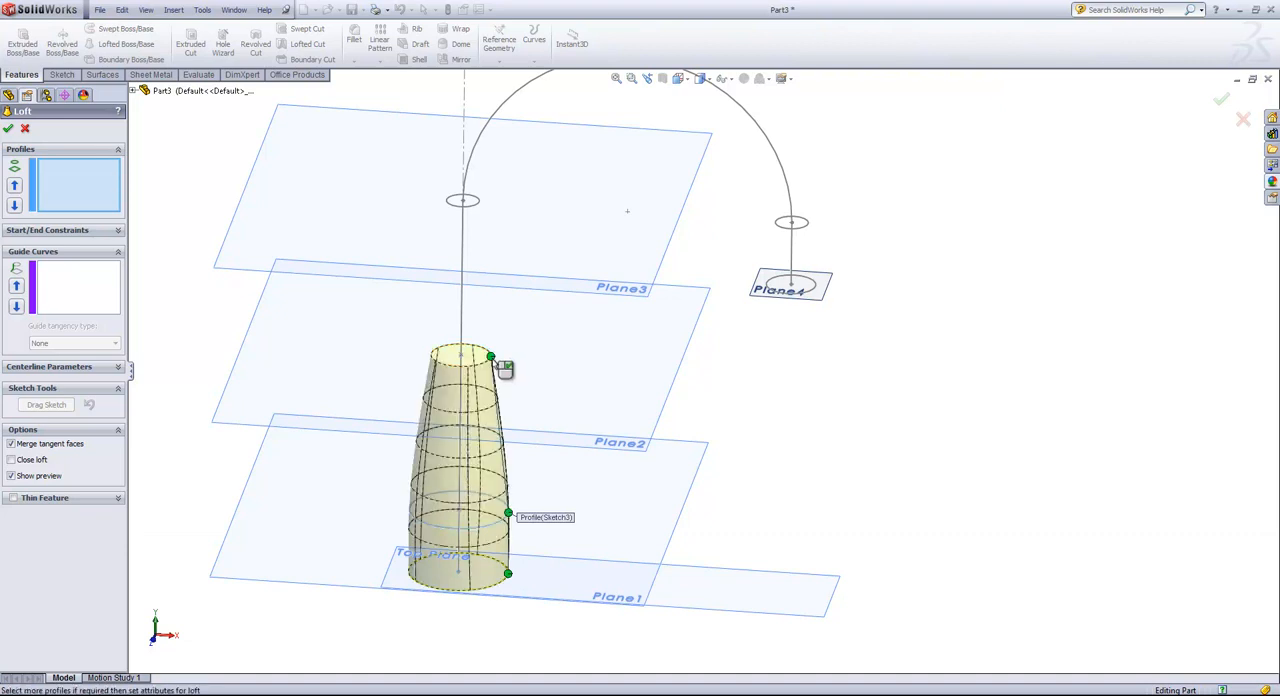
pyautogui.click(480, 207)
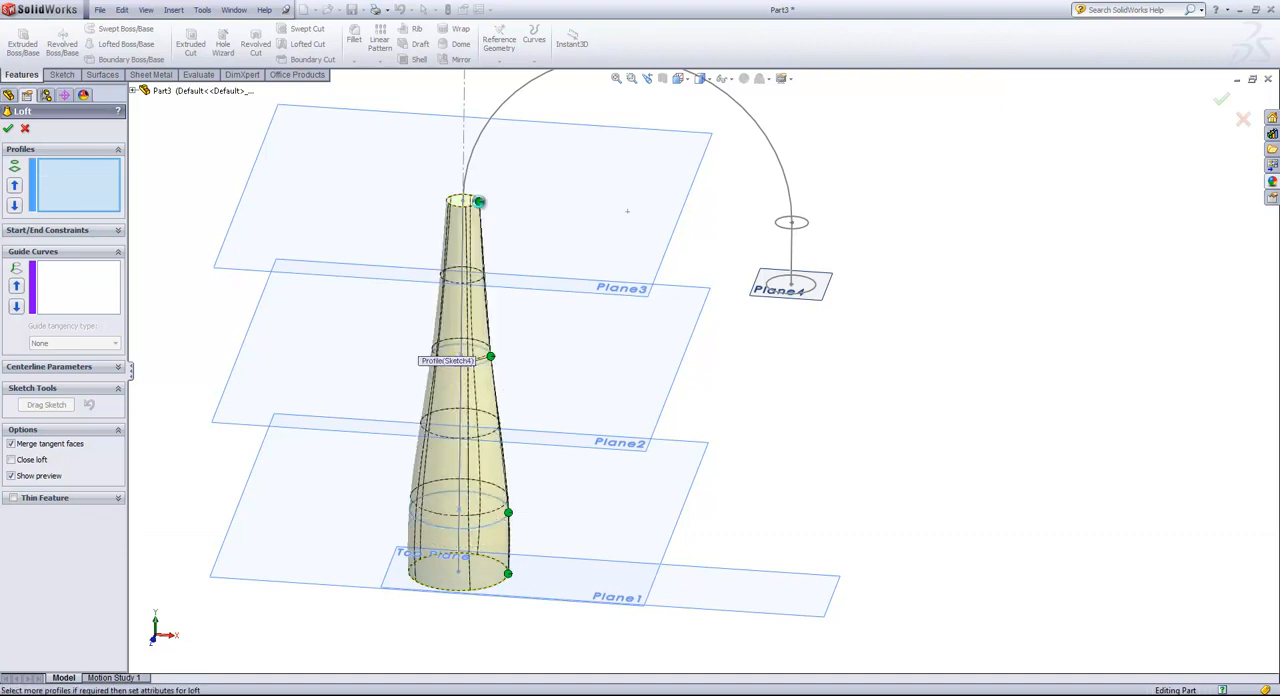
pyautogui.click(777, 224)
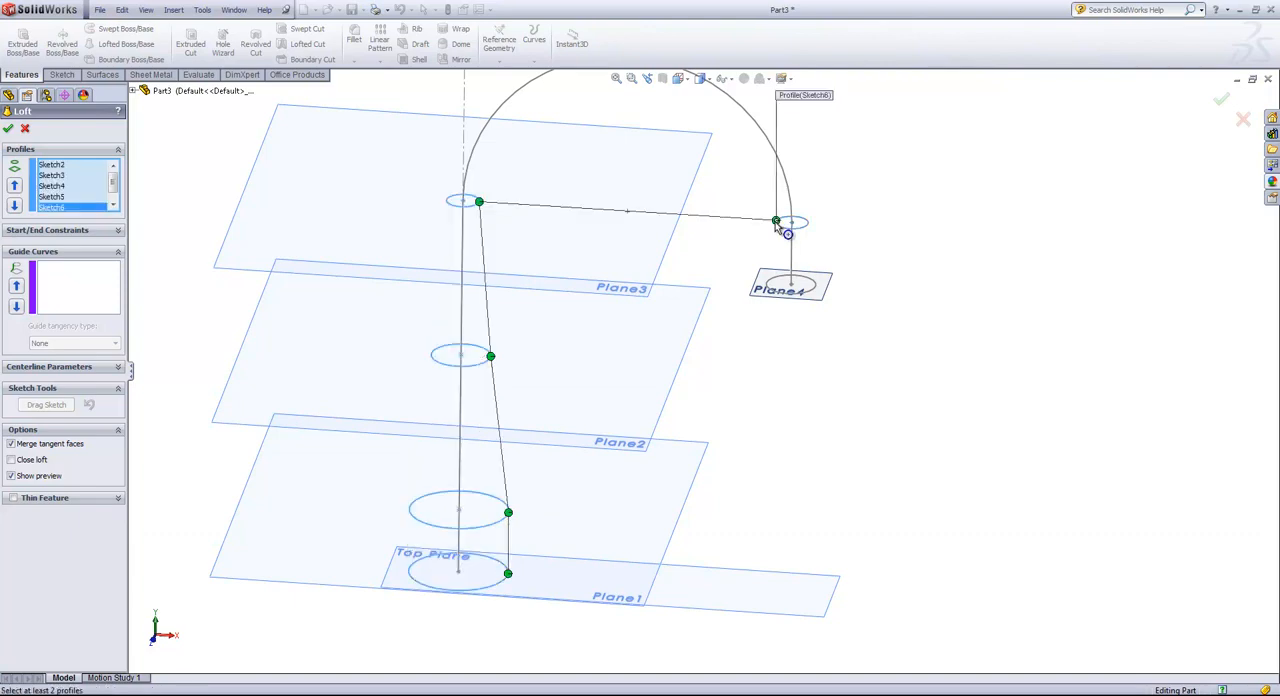
pyautogui.click(780, 290)
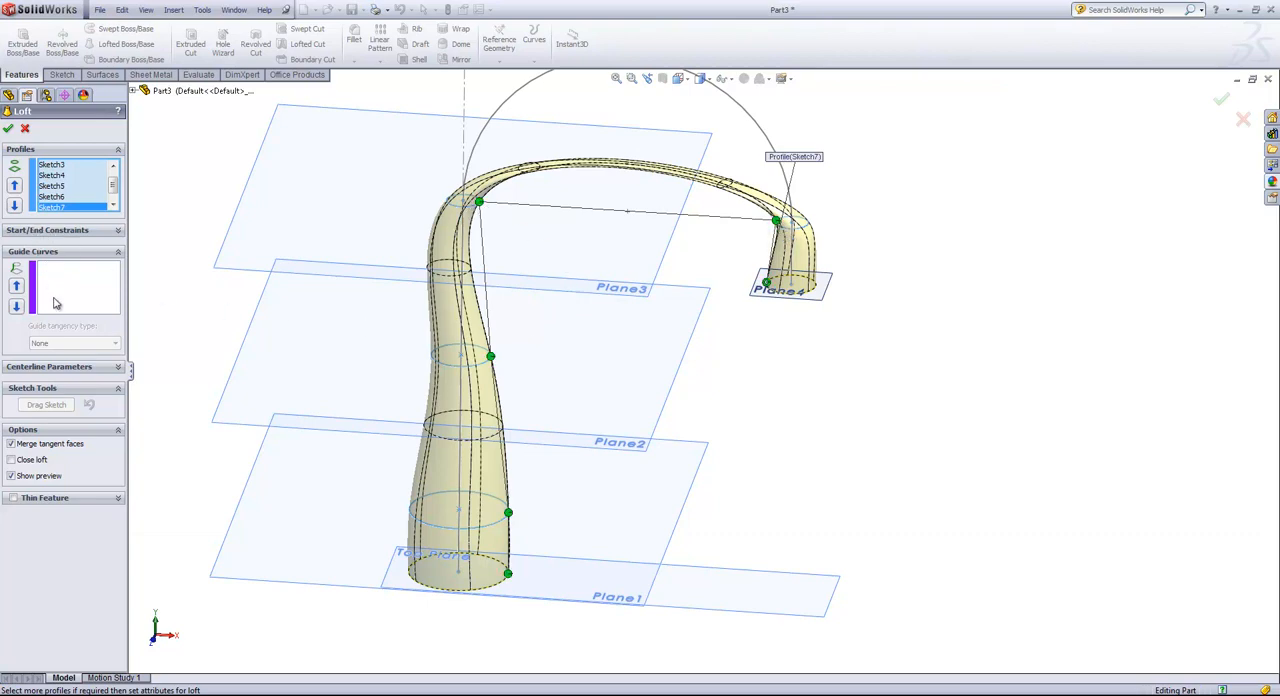
# Use the gooseneck path Sketch1 as the loft's centerline and create the loft.
pyautogui.click(68, 368)
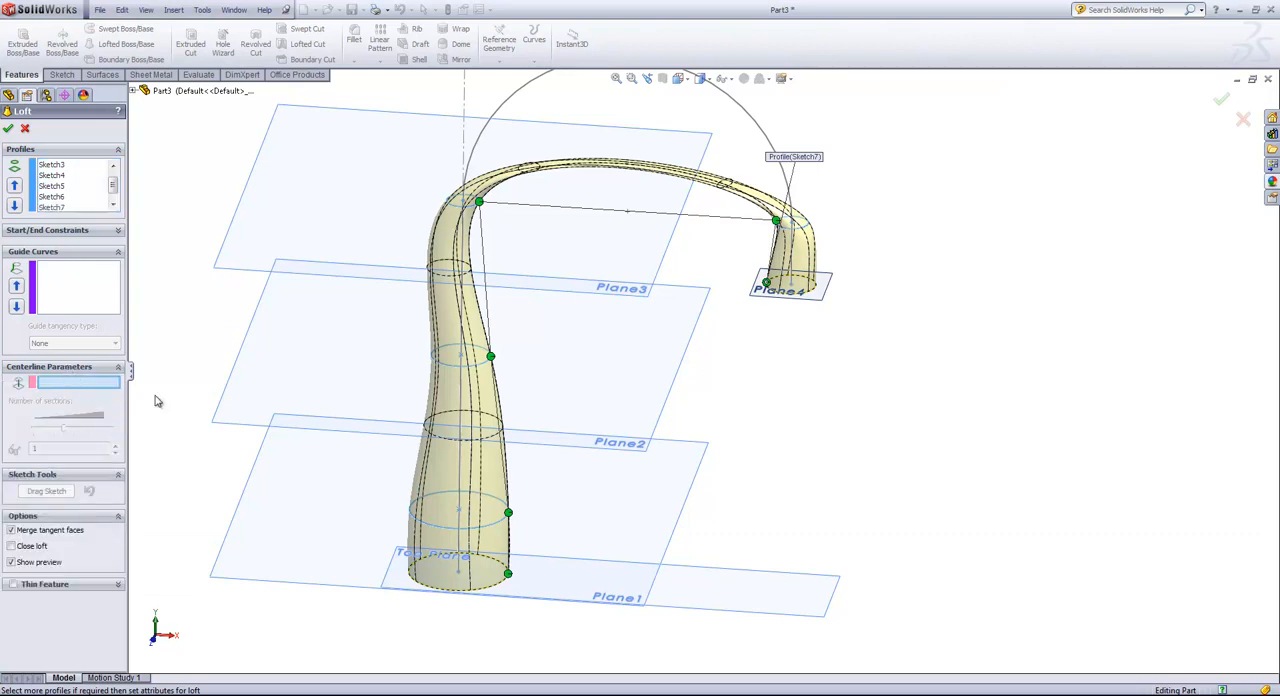
pyautogui.click(472, 440)
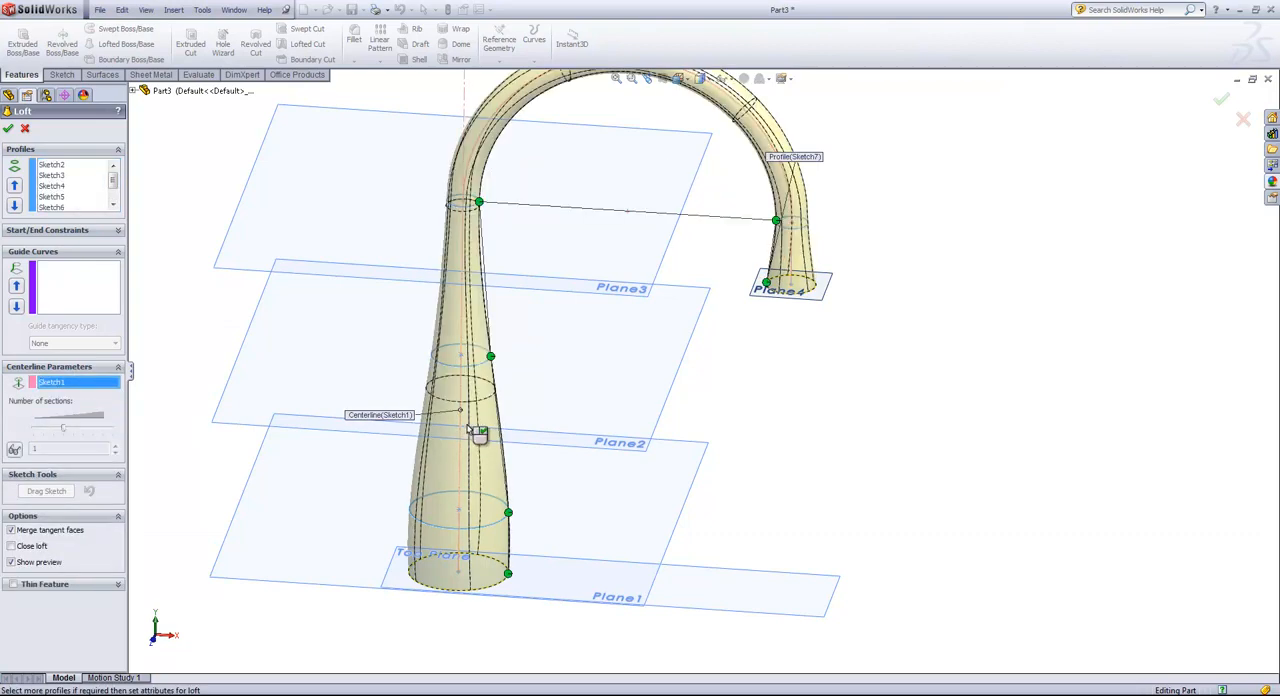
pyautogui.scroll(3, 770, 362)
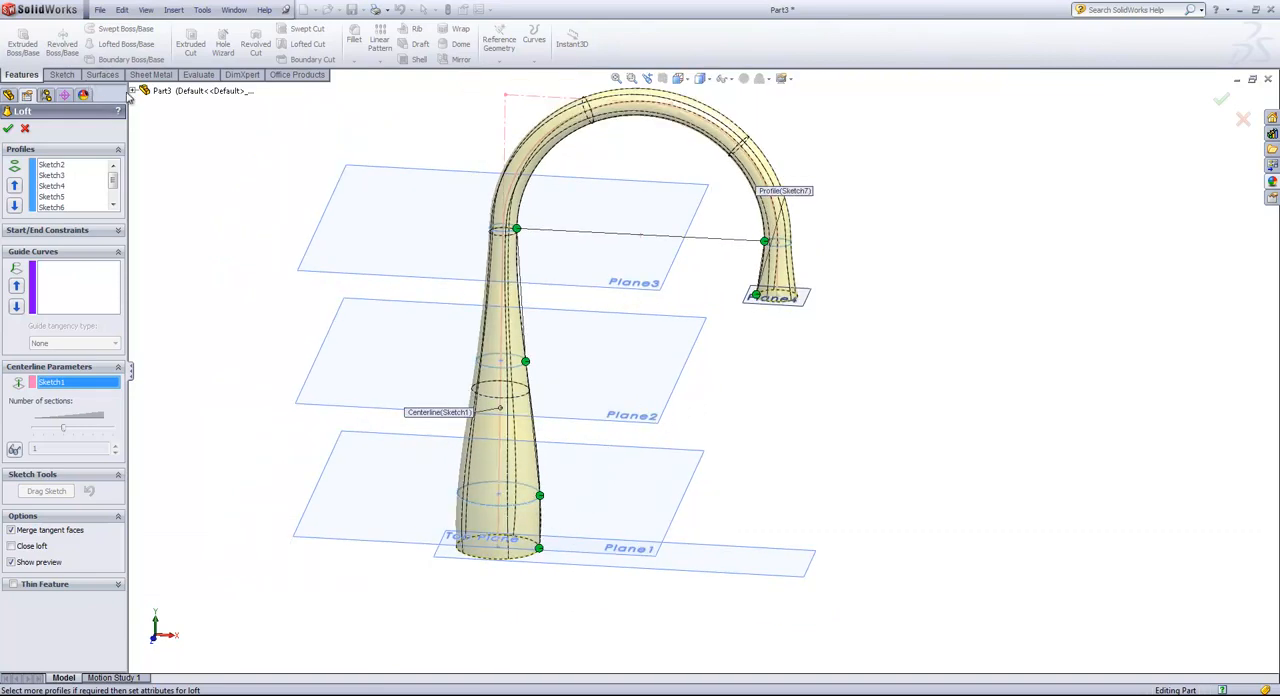
pyautogui.click(134, 91)
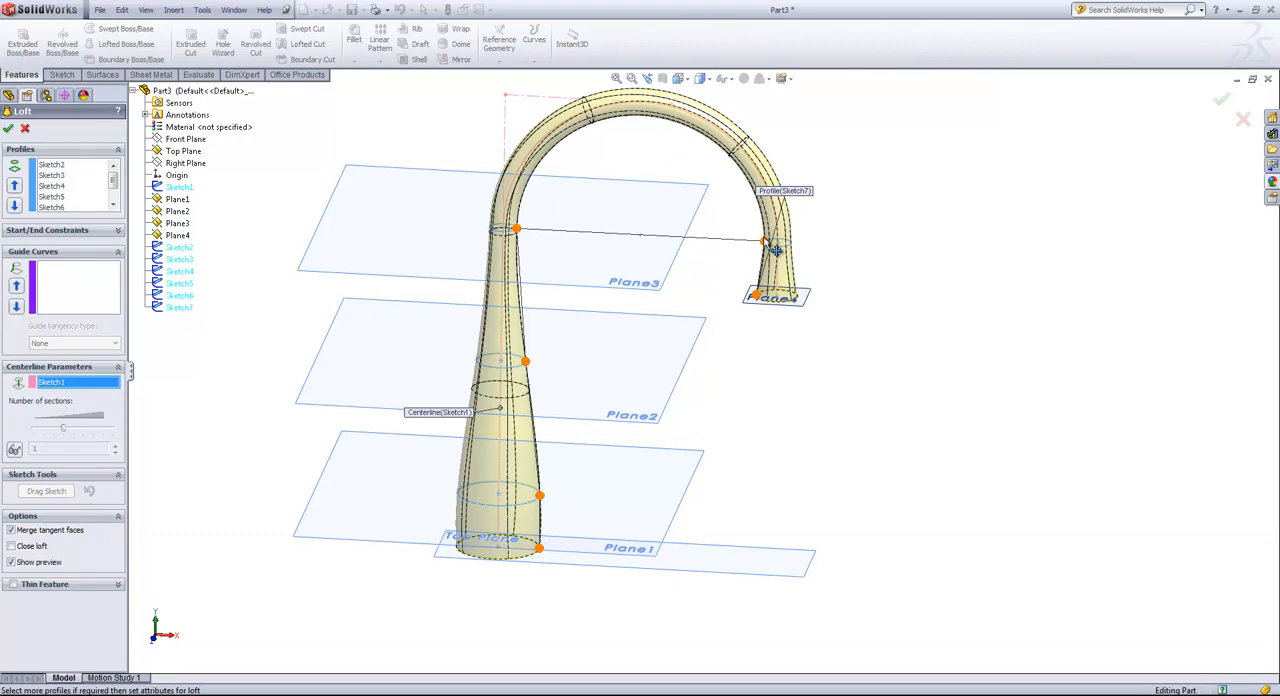
pyautogui.moveTo(765, 302); pyautogui.dragTo(733, 269, button='middle')
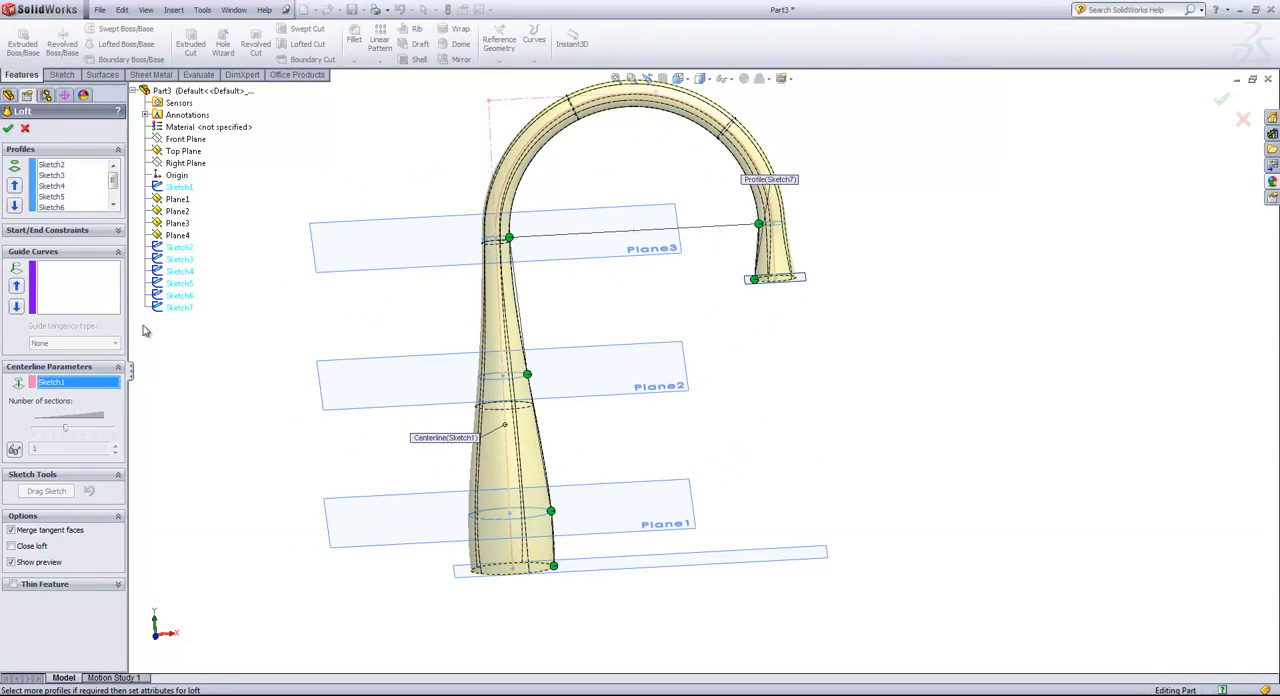
pyautogui.click(10, 130)
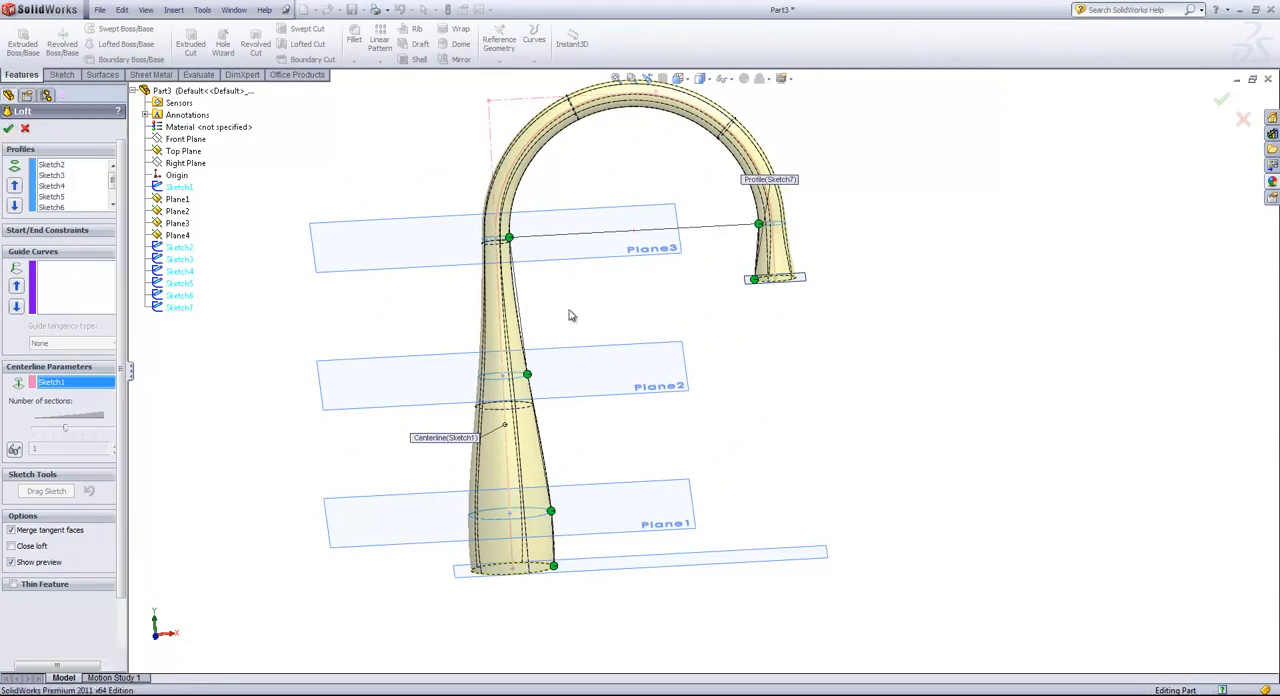
# Start a sketch on the spout's flat end face and draw a concentric circle about 0.87 in in diameter.
pyautogui.moveTo(843, 380); pyautogui.dragTo(818, 370, button='middle')
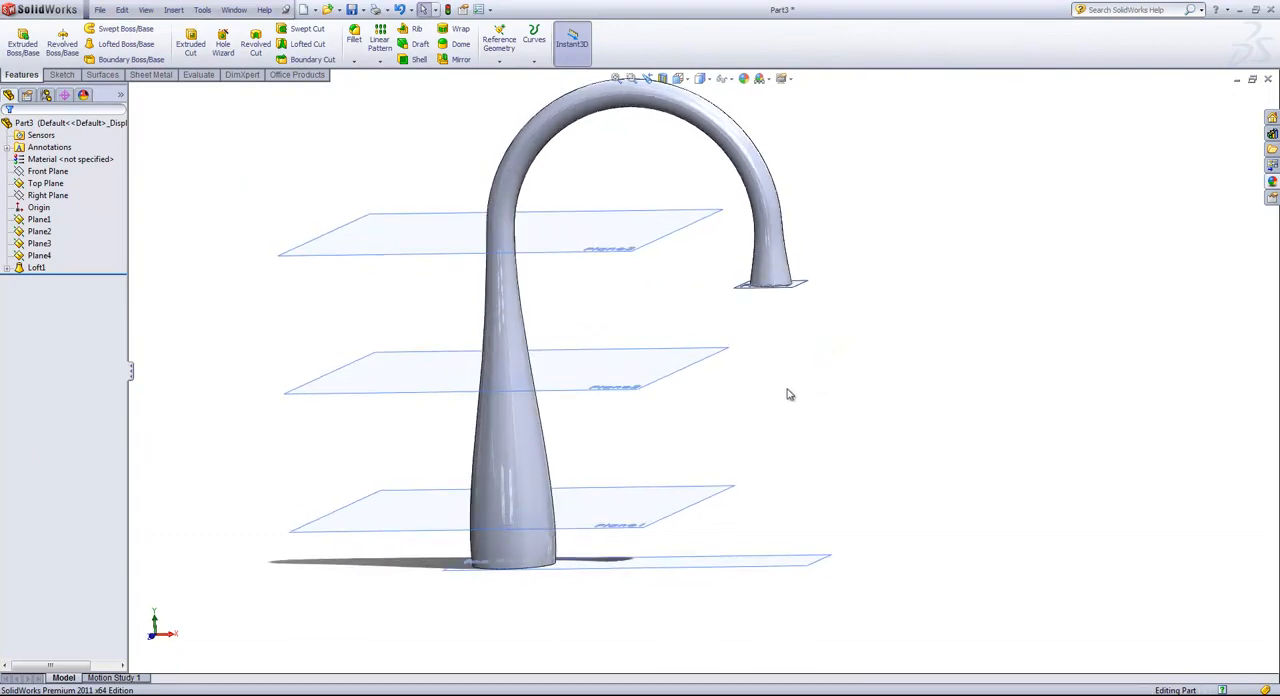
pyautogui.moveTo(803, 389); pyautogui.dragTo(800, 291, button='middle')
pyautogui.scroll(-5, 760, 297)
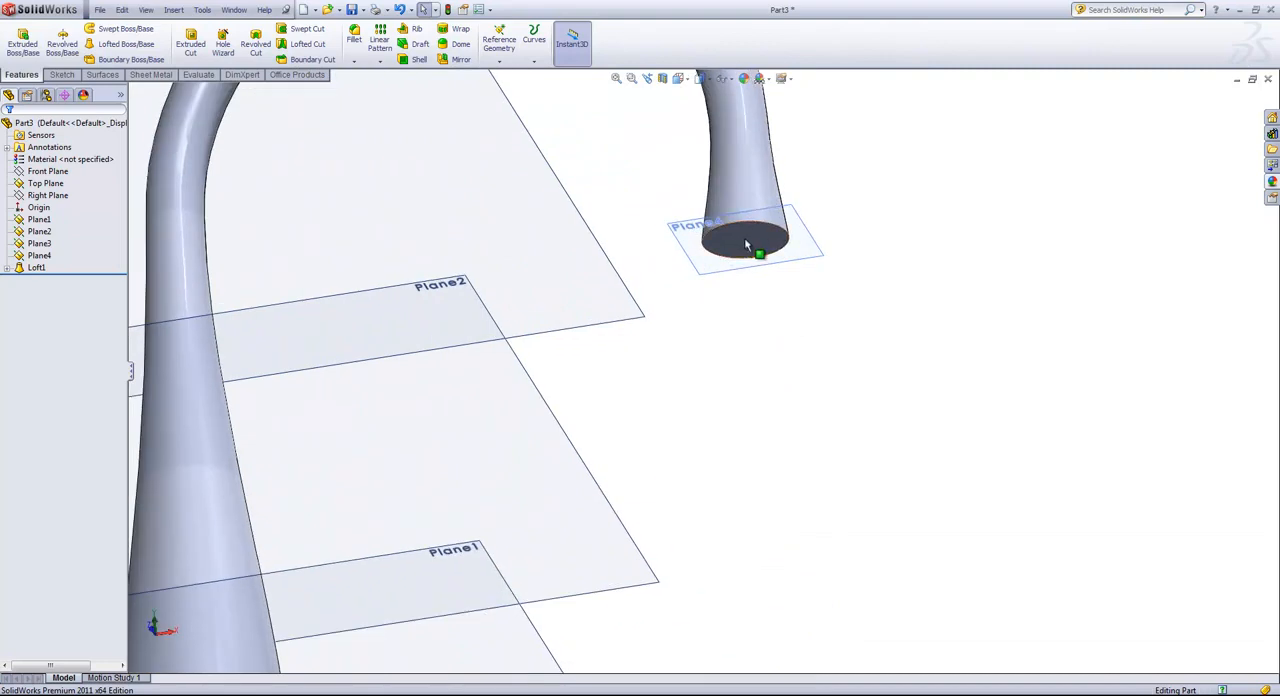
pyautogui.click(745, 245)
pyautogui.click(790, 208)
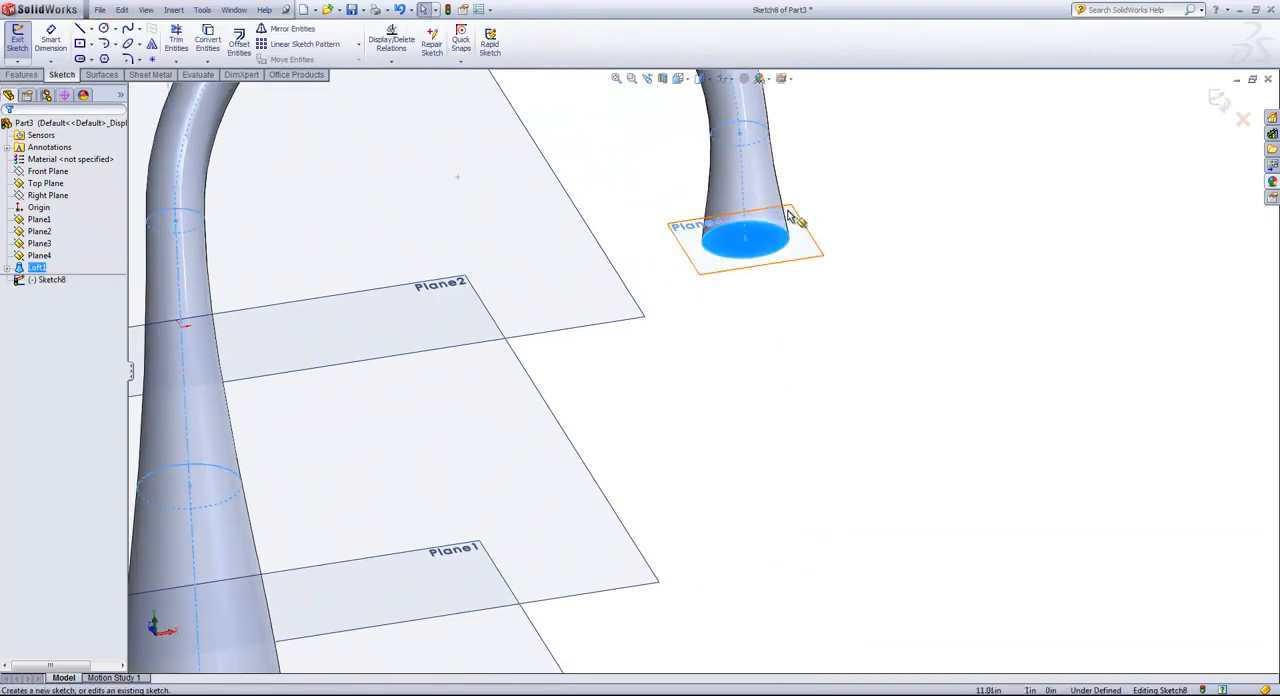
pyautogui.press('s')
pyautogui.click(819, 325)
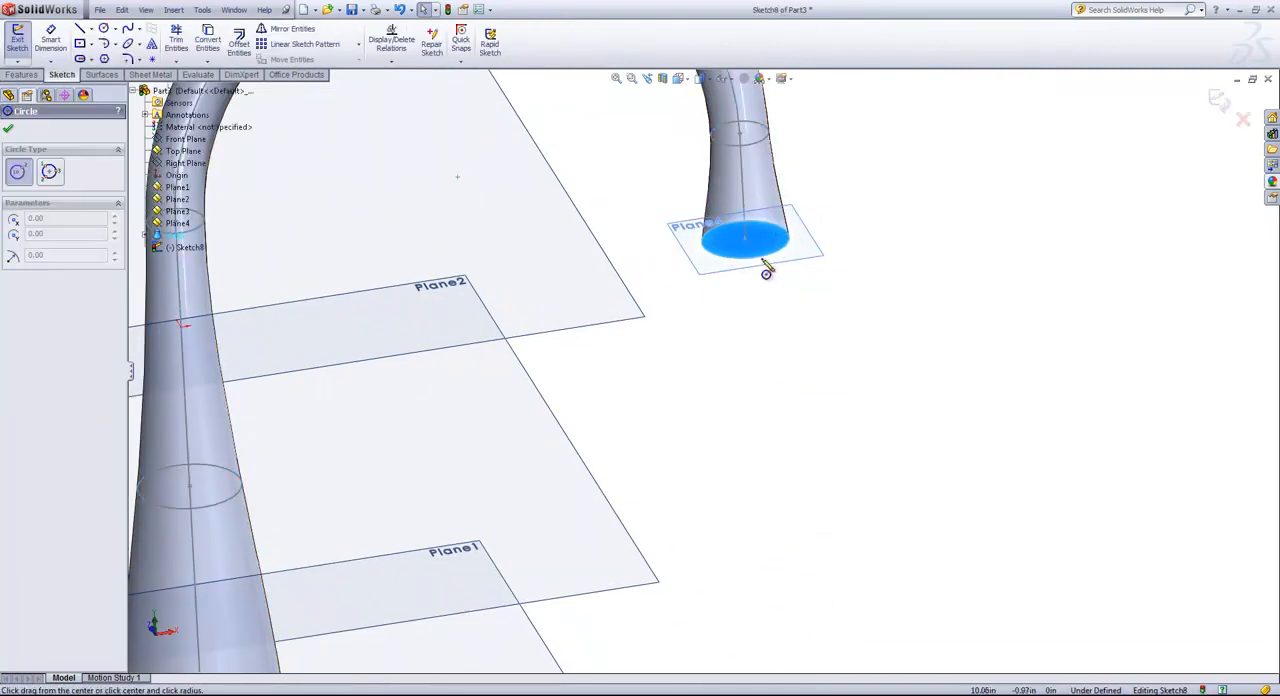
pyautogui.click(746, 239)
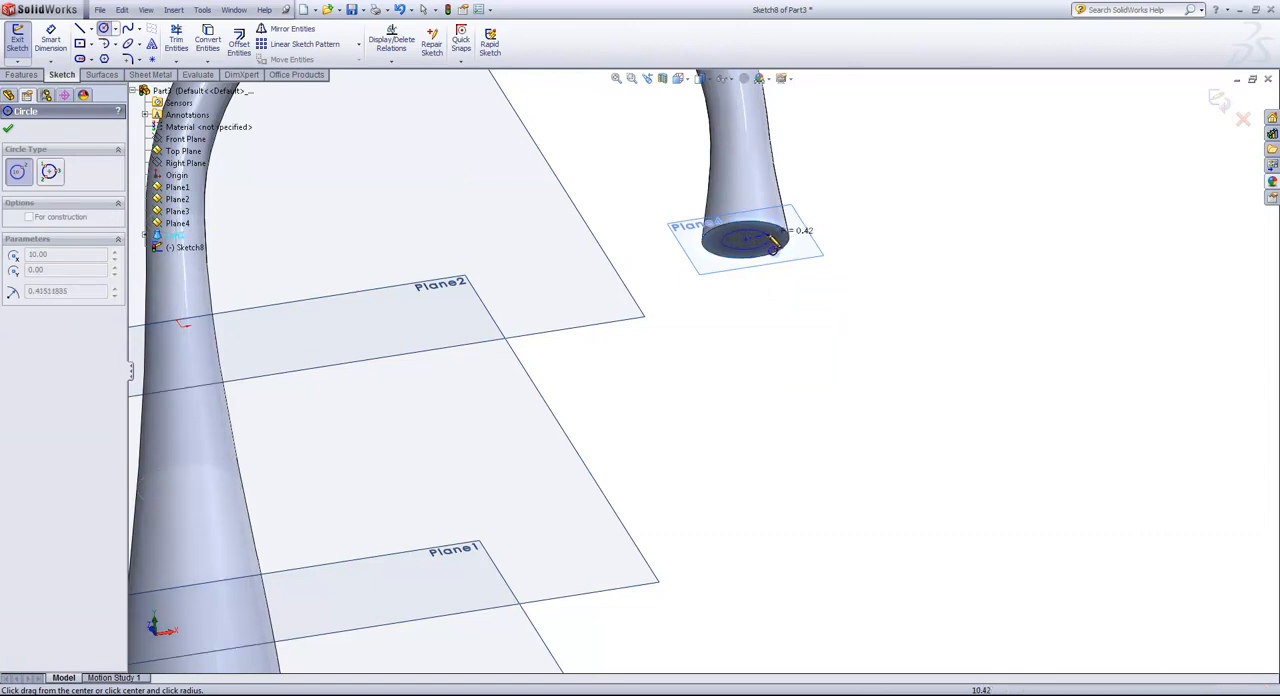
pyautogui.click(773, 248)
# Dimension the circle on the spout's end face to a 1 in diameter.
pyautogui.press('s')
pyautogui.click(852, 279)
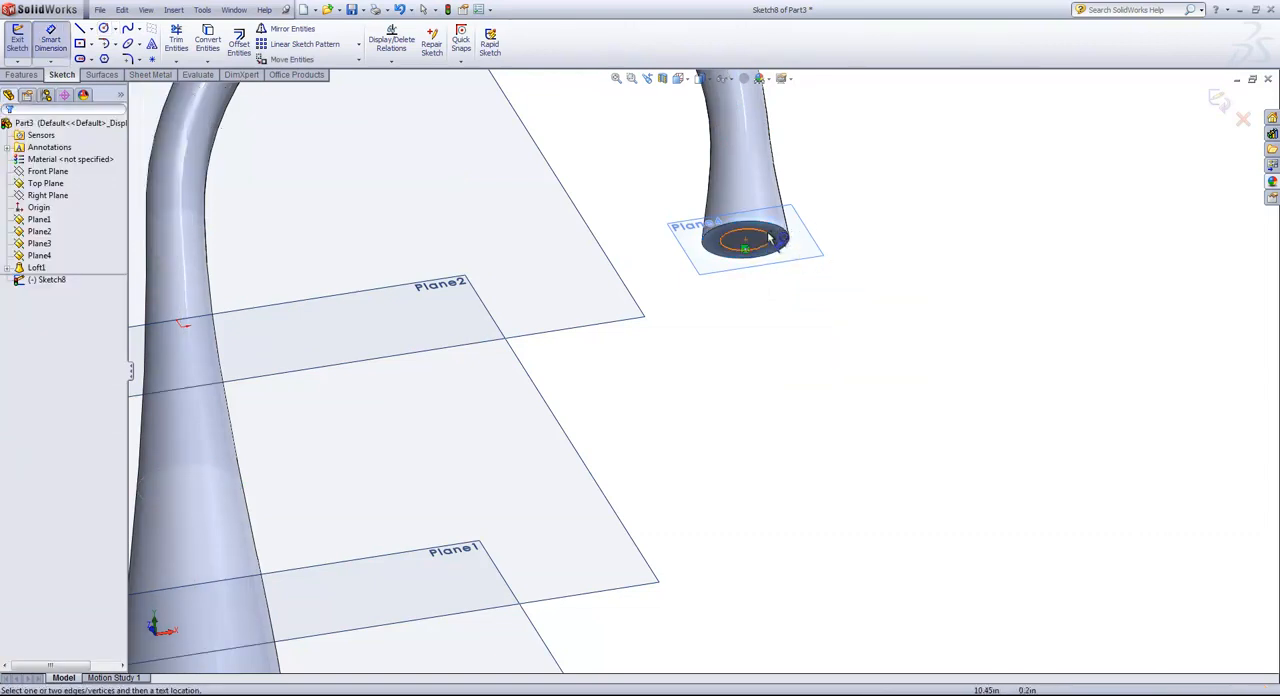
pyautogui.click(770, 237)
pyautogui.click(872, 303)
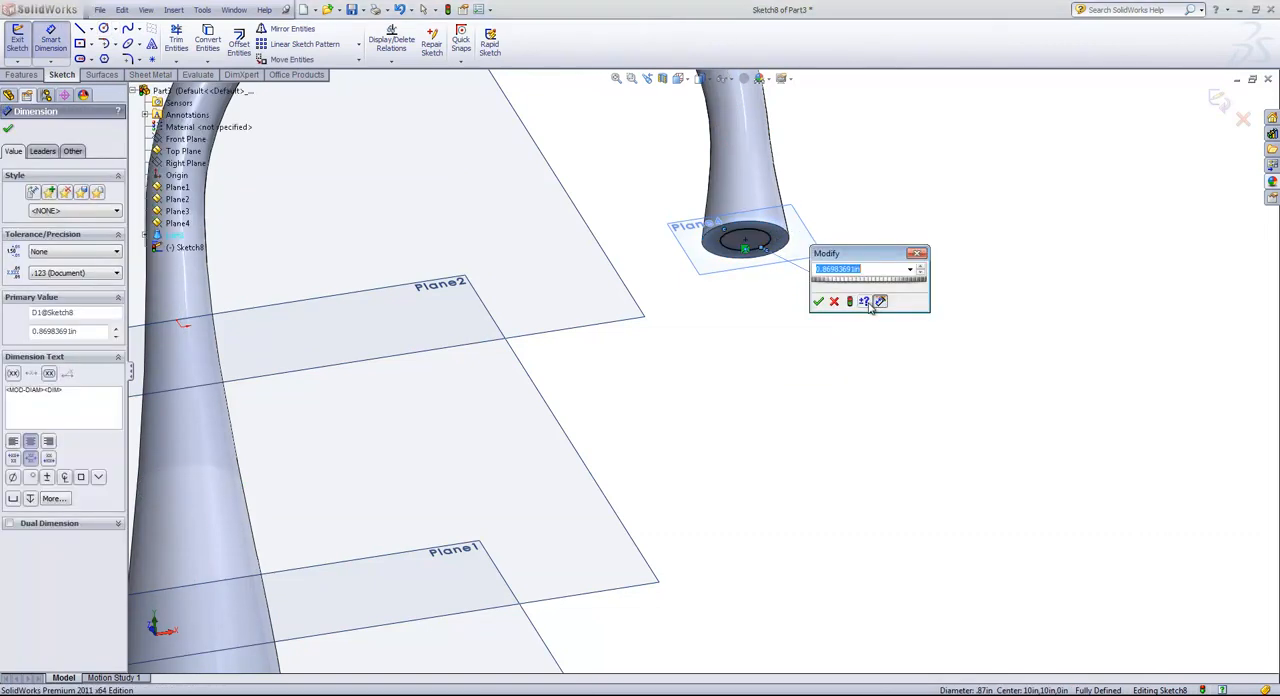
pyautogui.press('Return')
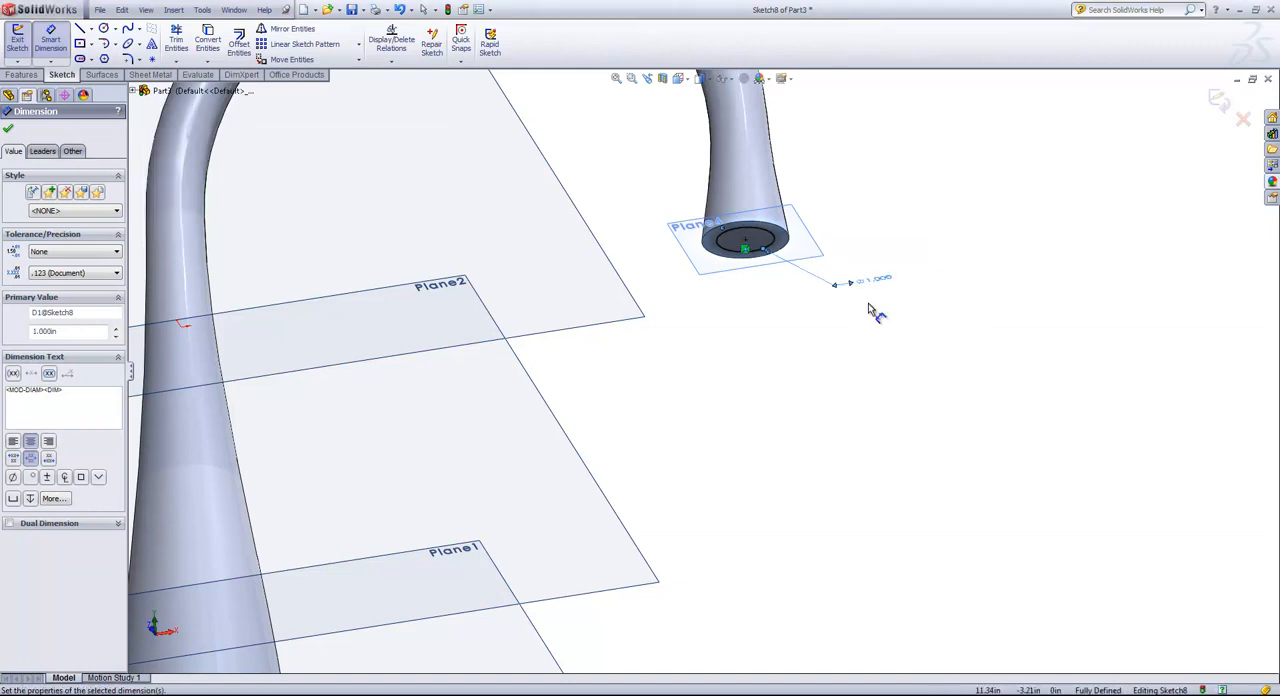
# Finish the sketch on the spout's end face and extrude the 1 in circle as a short outlet boss.
pyautogui.moveTo(857, 251); pyautogui.dragTo(860, 311, button='middle')
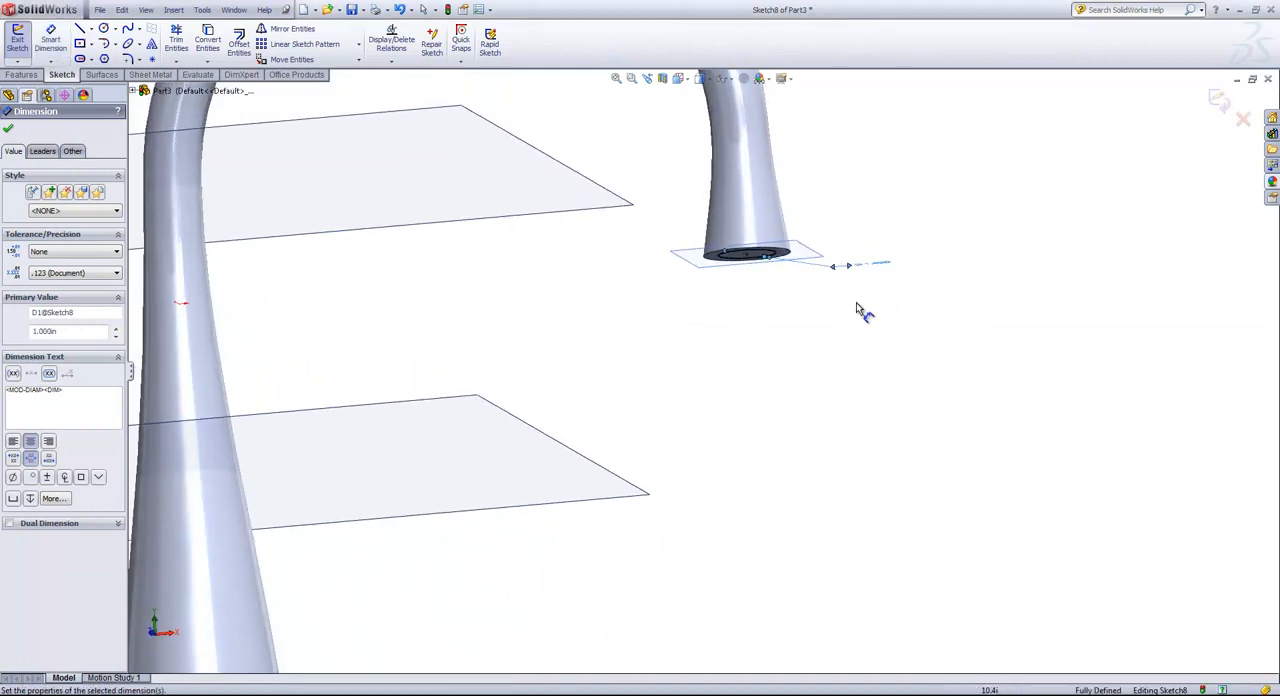
pyautogui.click(1218, 100)
pyautogui.click(30, 52)
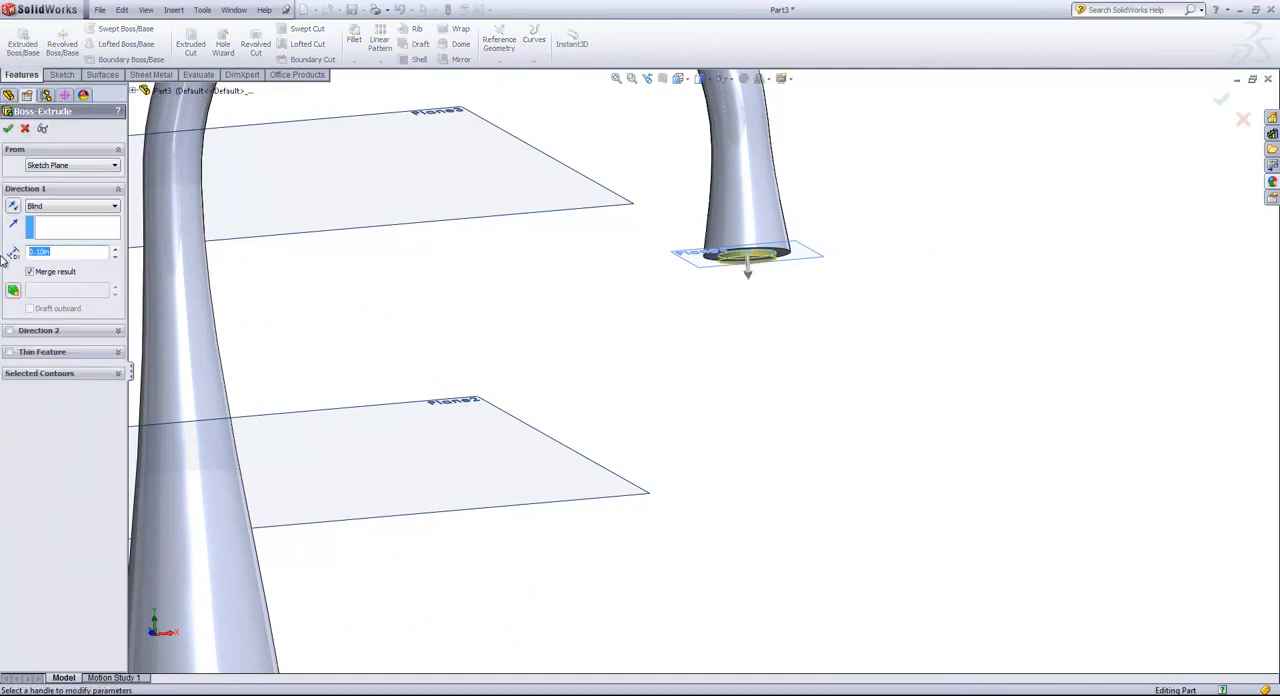
pyautogui.press('Return')
pyautogui.click(8, 128)
pyautogui.press('f')
pyautogui.moveTo(628, 352); pyautogui.dragTo(593, 364, button='middle')
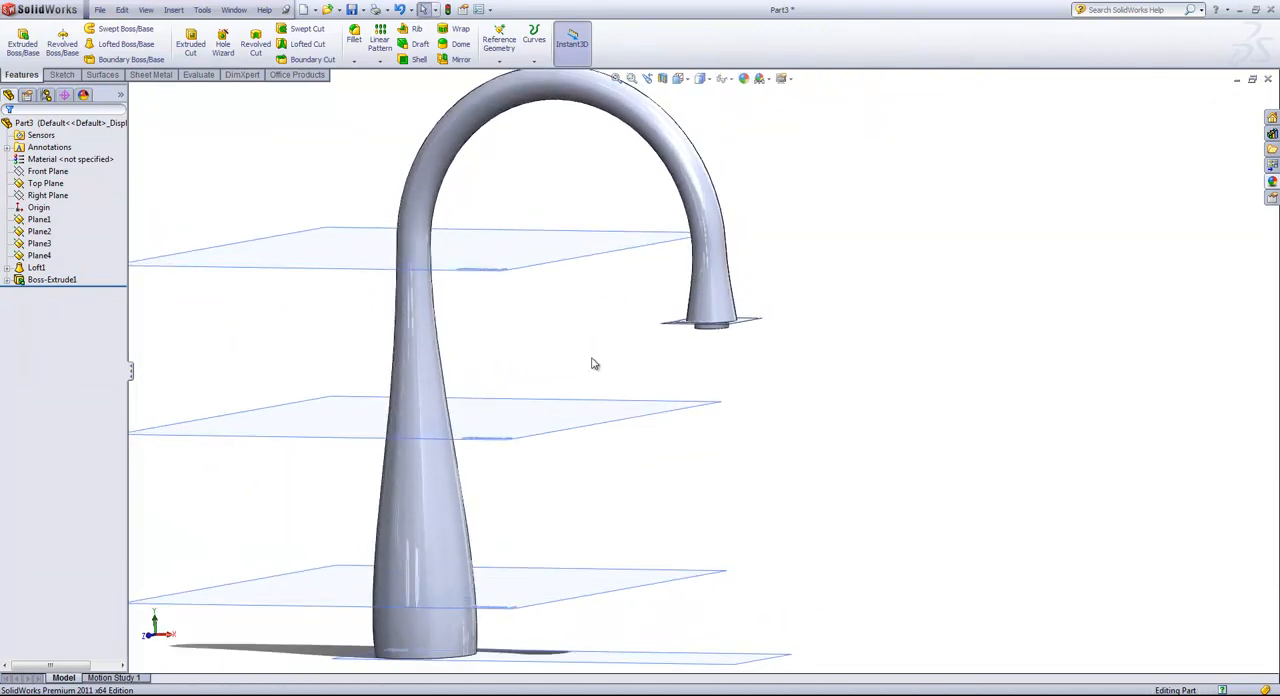
# Hide Plane3, Plane4, Plane2 and Plane1 around the faucet body.
pyautogui.scroll(3, 592, 364)
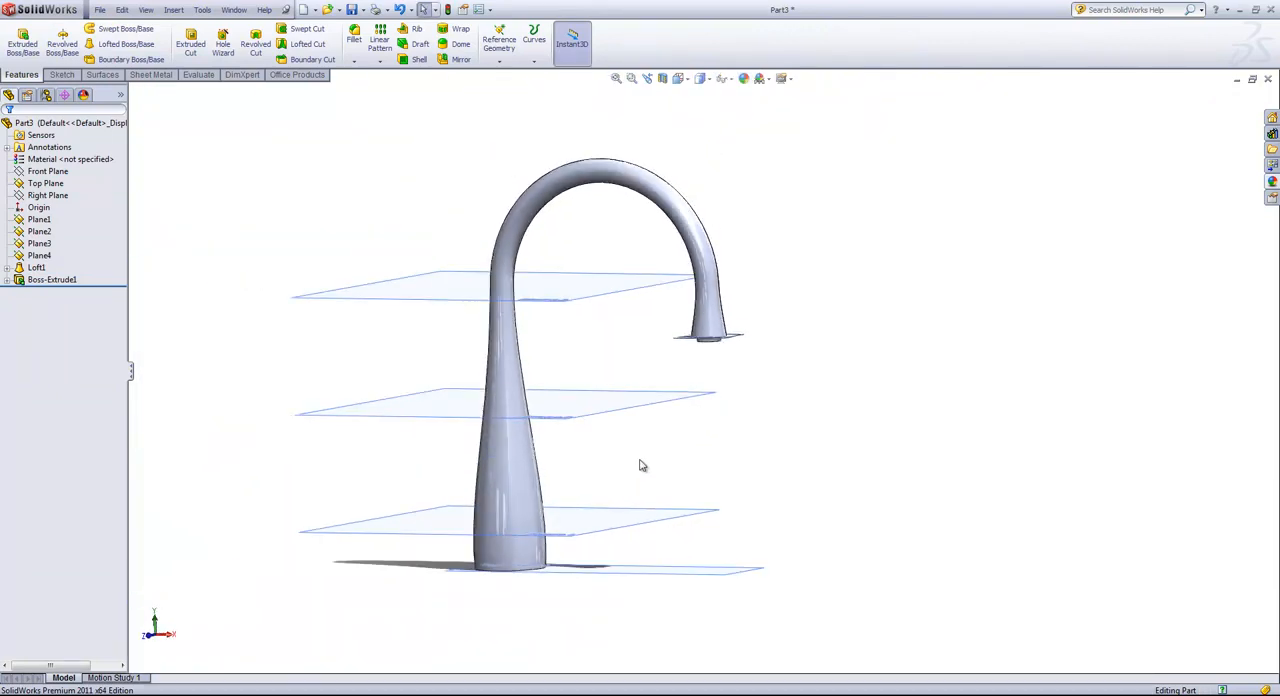
pyautogui.moveTo(642, 465); pyautogui.dragTo(614, 480, button='middle')
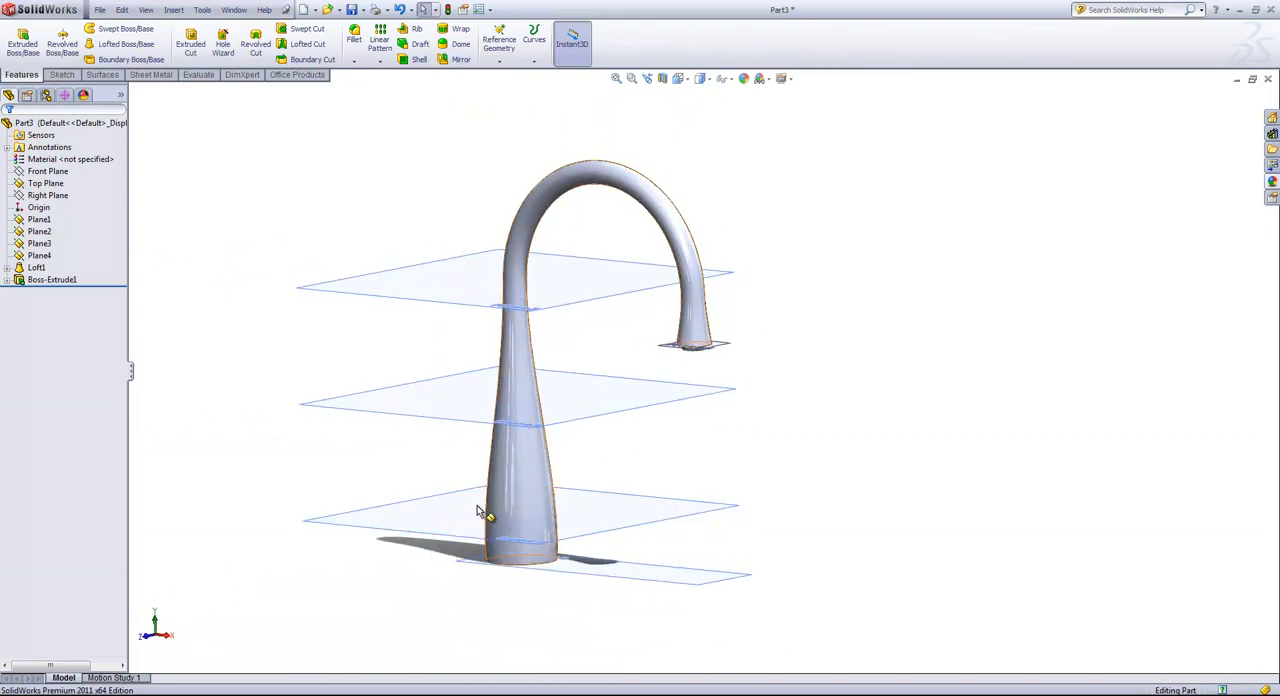
pyautogui.click(402, 289)
pyautogui.click(472, 250)
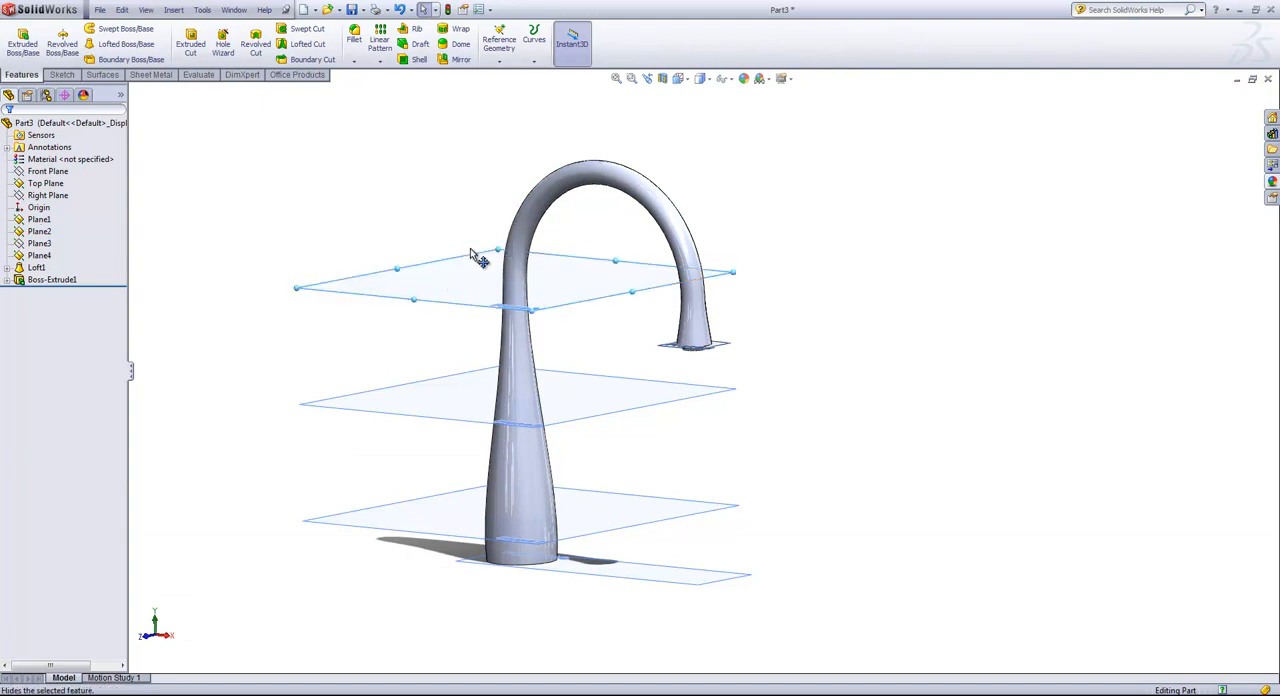
pyautogui.click(680, 348)
pyautogui.click(737, 313)
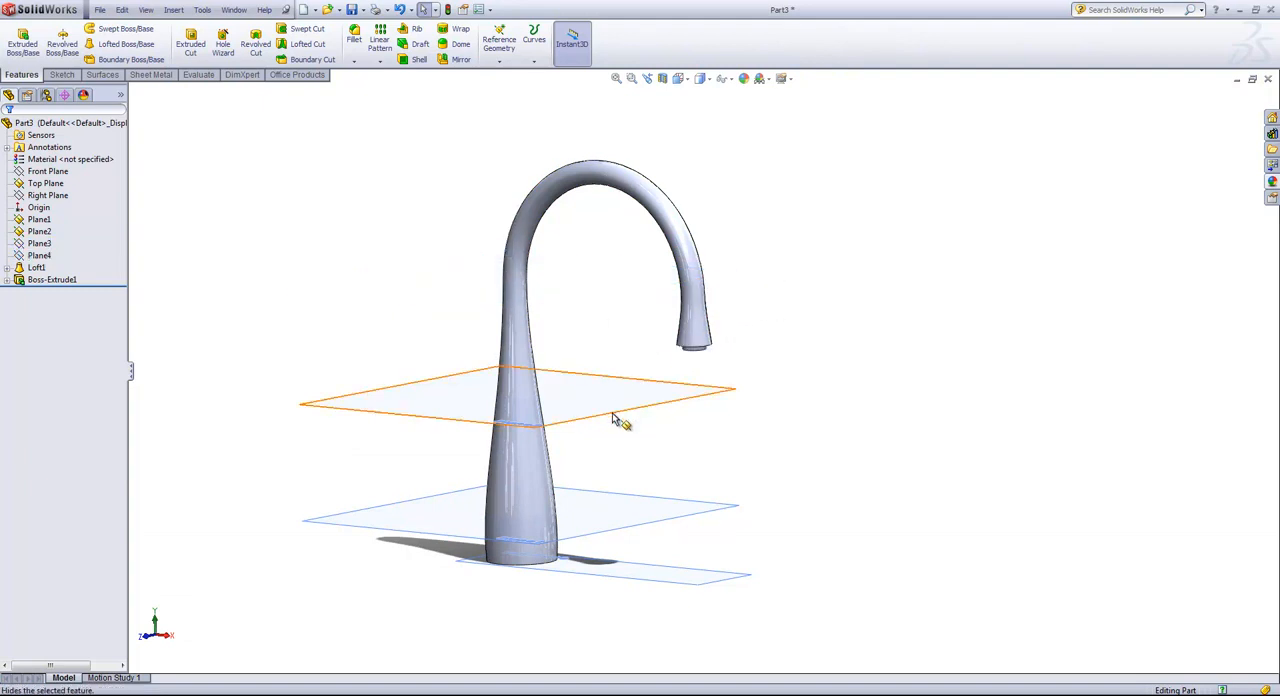
pyautogui.click(614, 419)
pyautogui.click(679, 372)
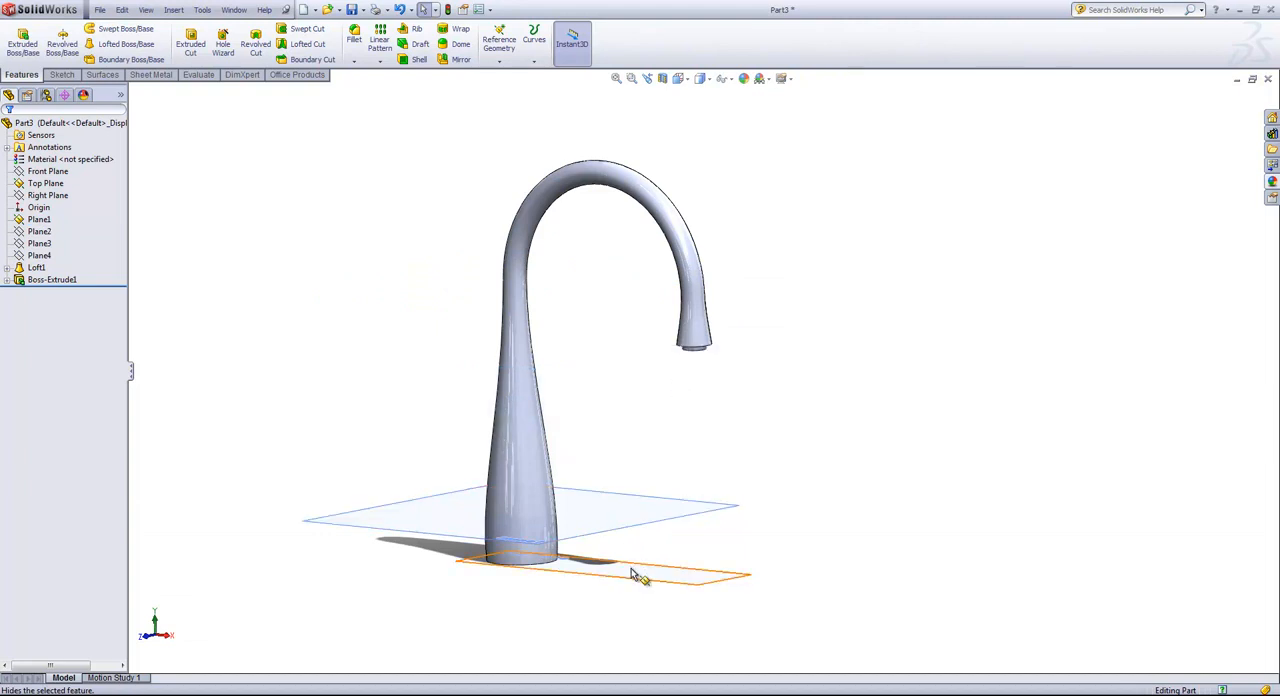
pyautogui.click(647, 526)
pyautogui.click(685, 484)
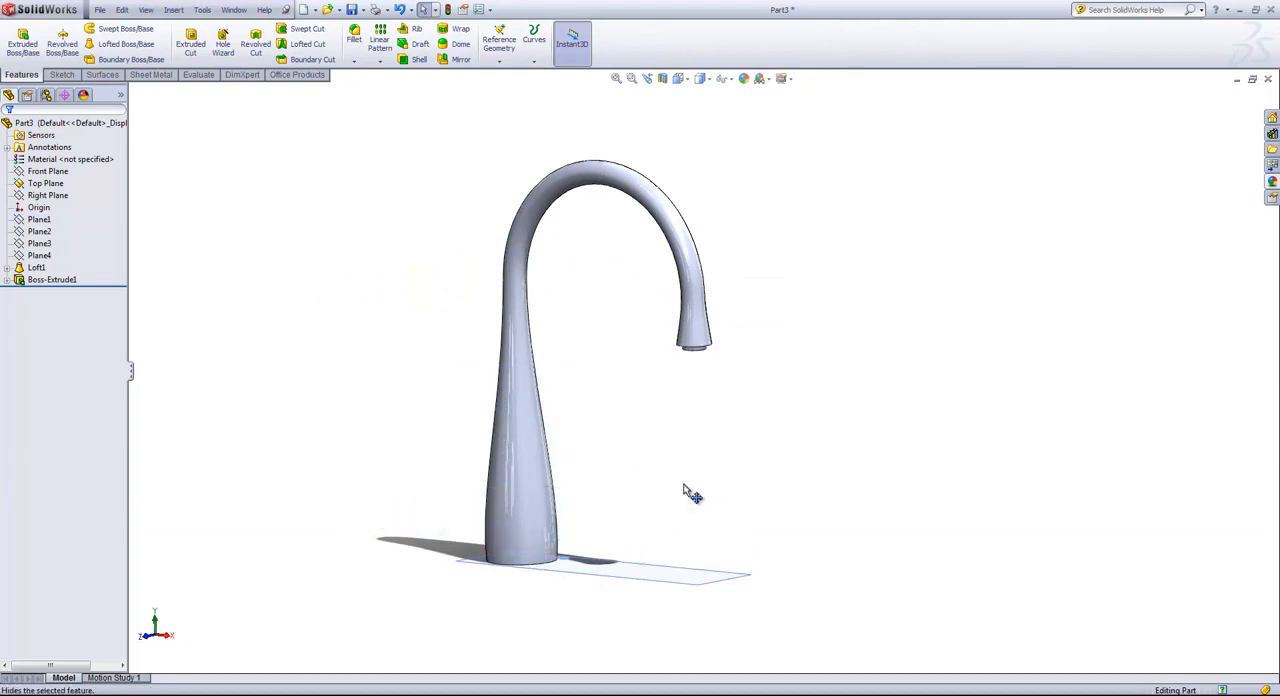
# Start a sketch on the Front Plane and draw a circle of about 1.2 in radius on the faucet base, centred about 2.31 in above the origin.
pyautogui.click(47, 171)
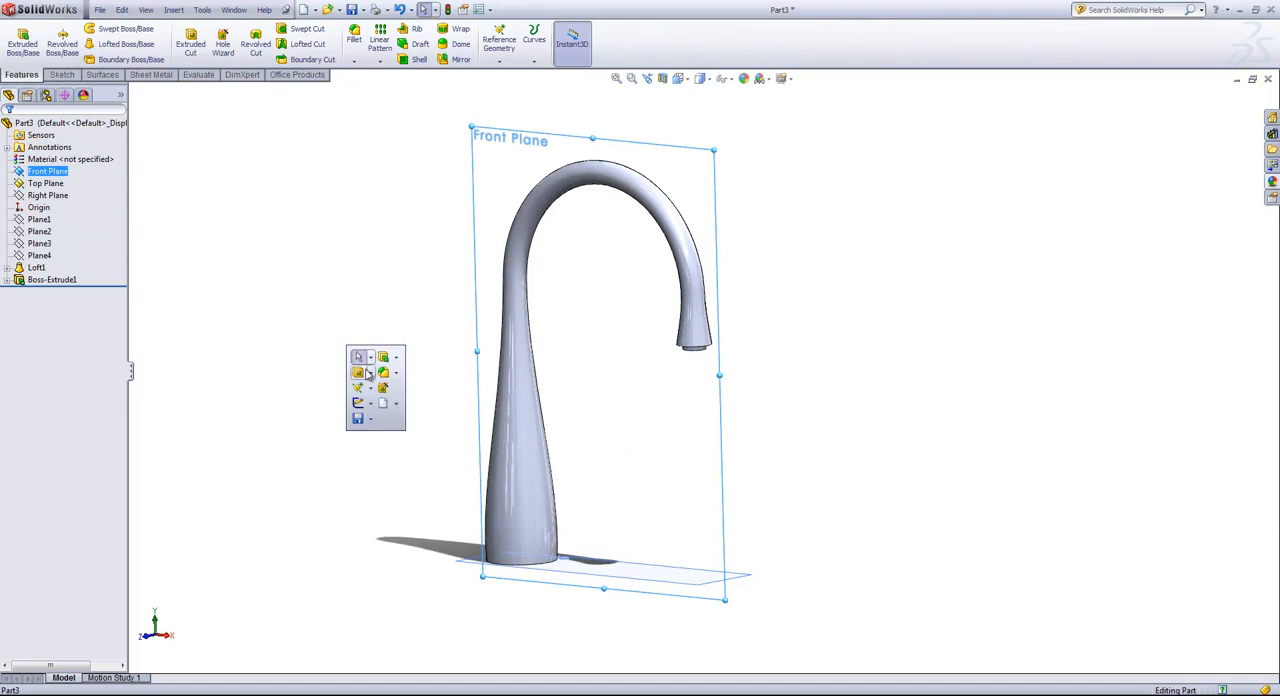
pyautogui.click(358, 412)
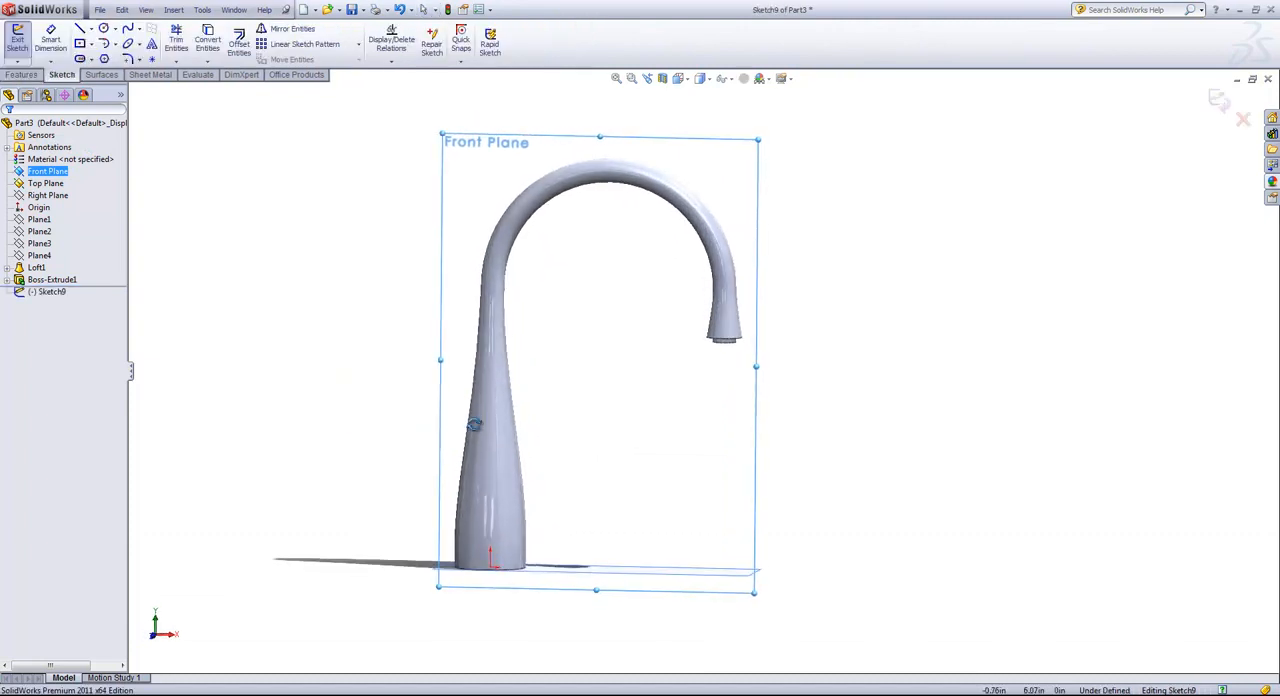
pyautogui.press('s')
pyautogui.click(645, 566)
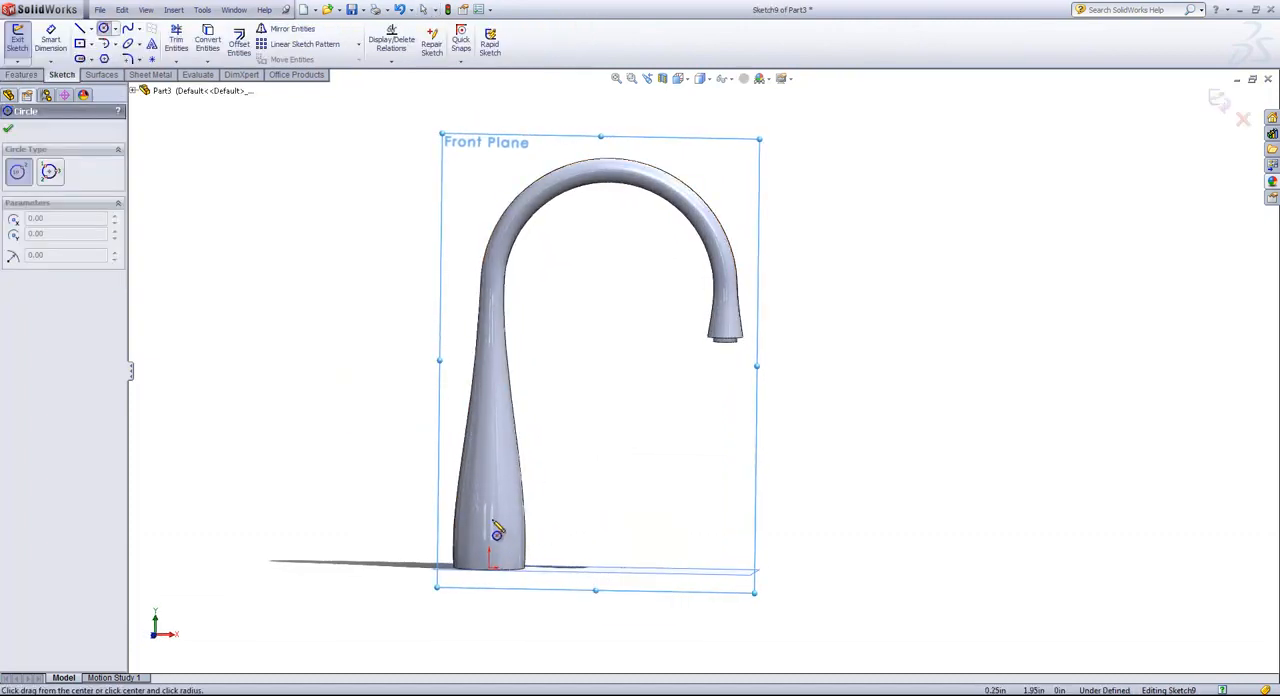
pyautogui.click(490, 512)
pyautogui.click(517, 513)
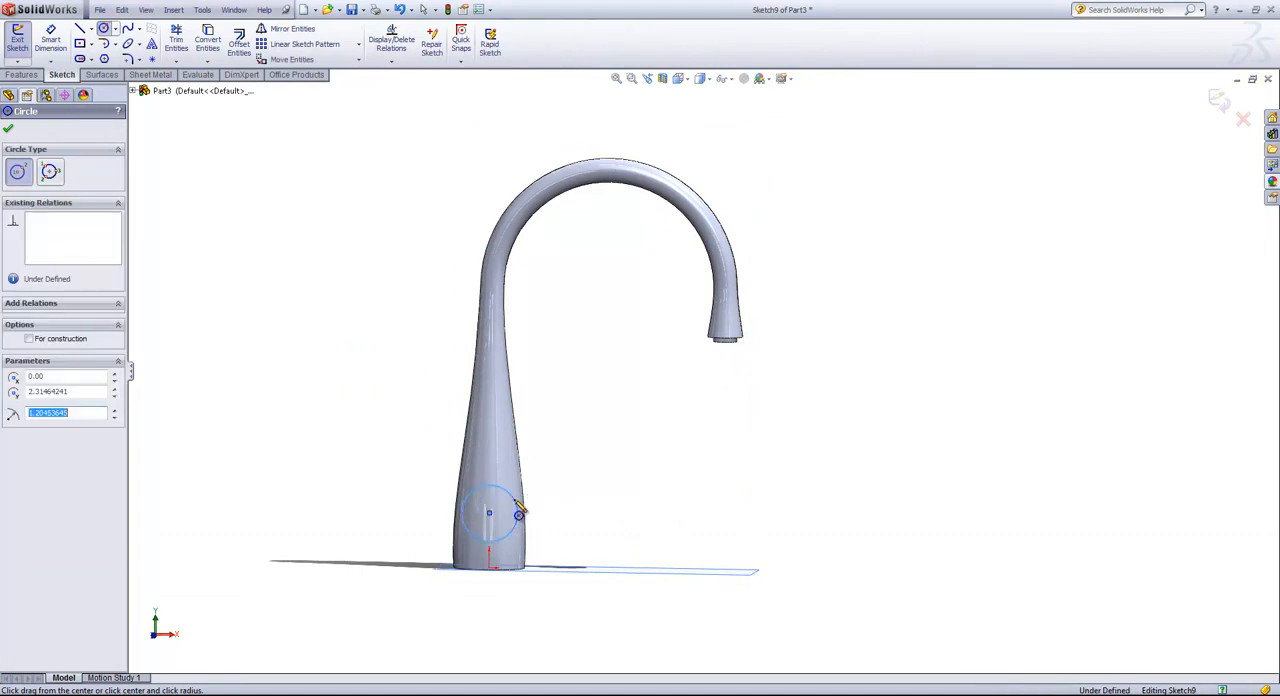
pyautogui.rightClick(565, 512)
pyautogui.click(596, 477)
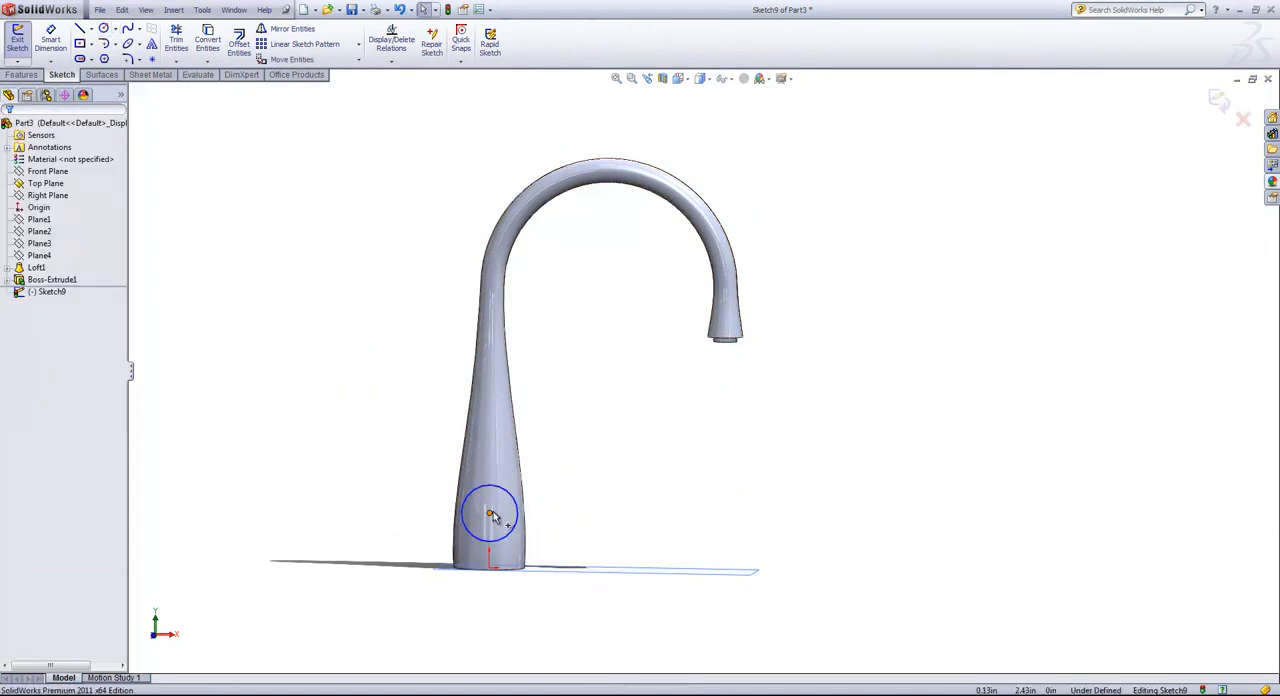
# Add a vertical relation between the circle's center point and the origin.
pyautogui.click(490, 513)
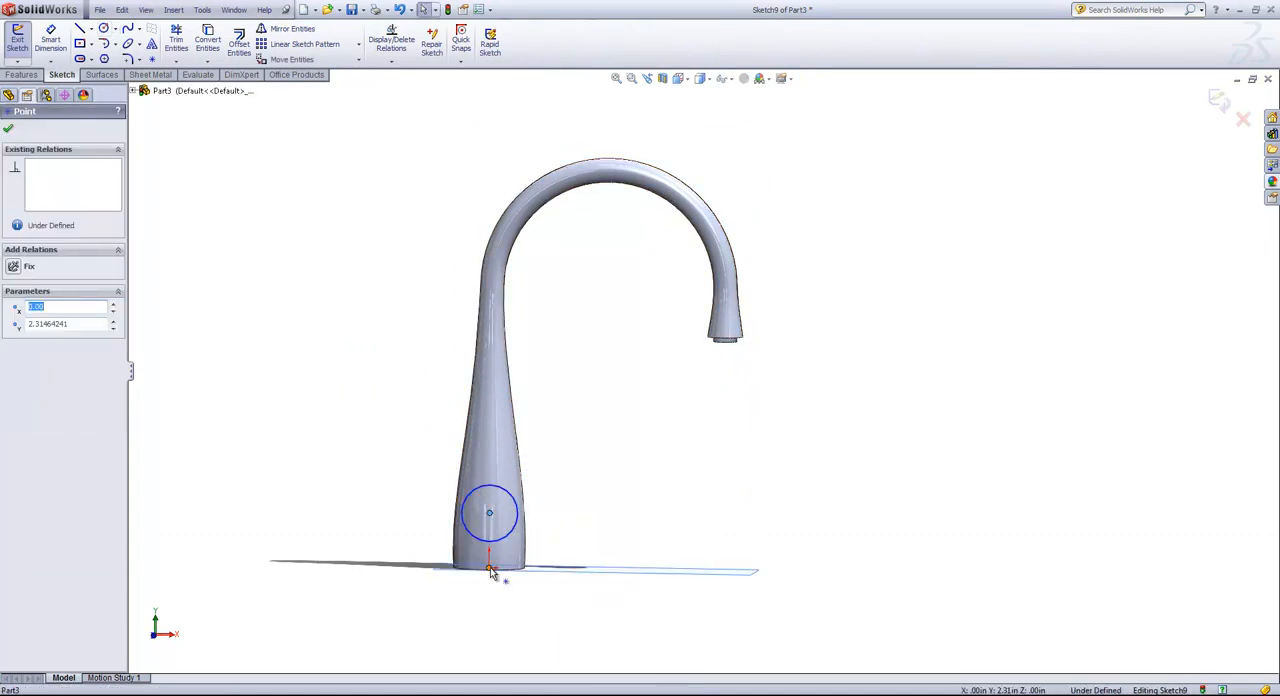
pyautogui.keyDown('ctrl'); pyautogui.click(491, 570); pyautogui.keyUp('ctrl')
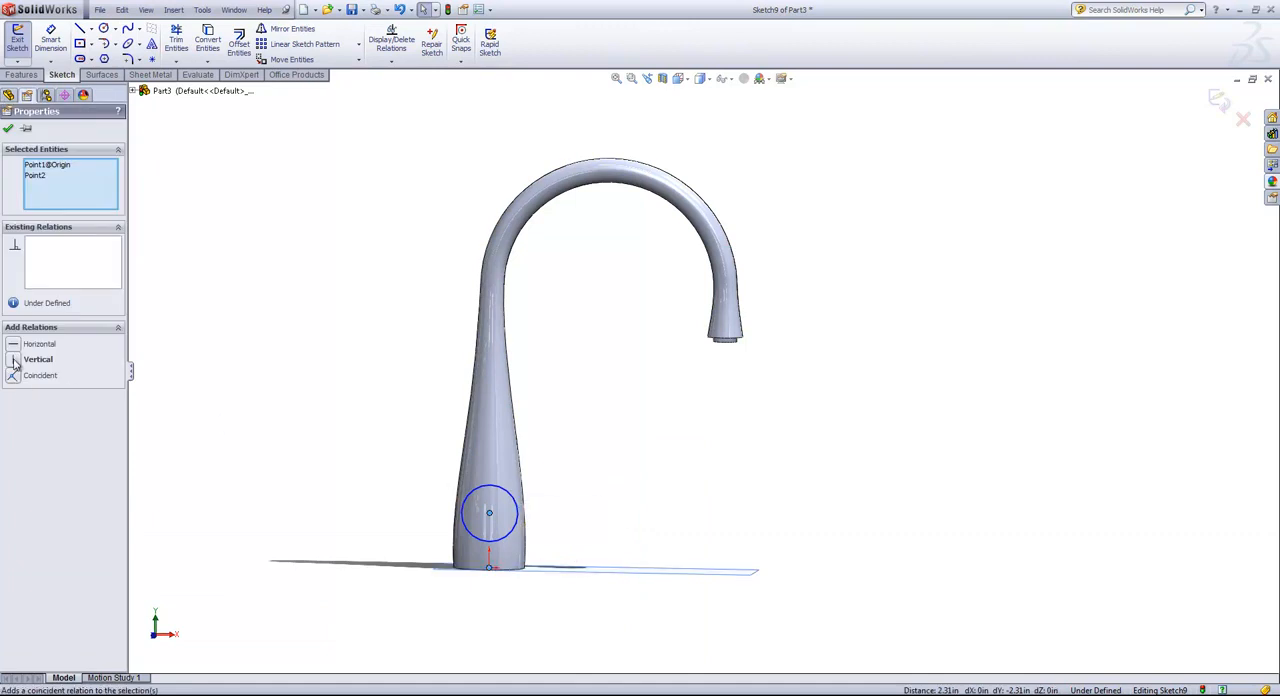
pyautogui.click(14, 362)
pyautogui.click(617, 490)
# Dimension the circle's center at 2.25 in above the origin.
pyautogui.press('s')
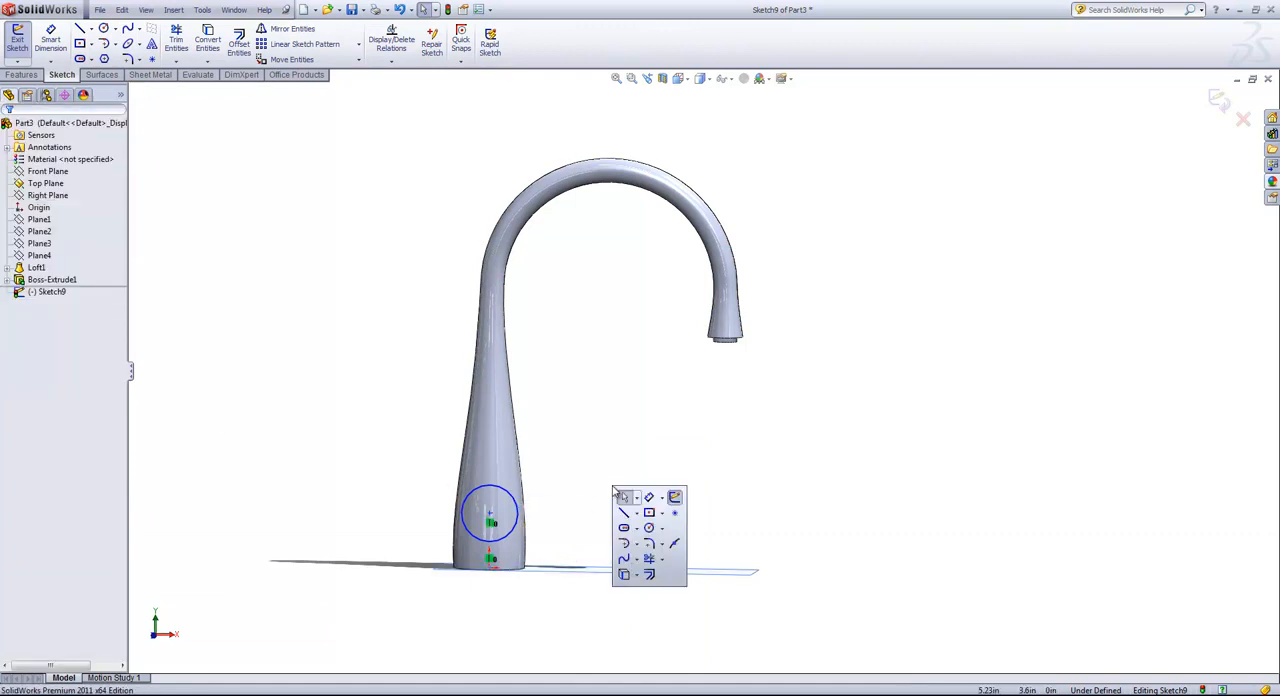
pyautogui.click(649, 499)
pyautogui.click(491, 568)
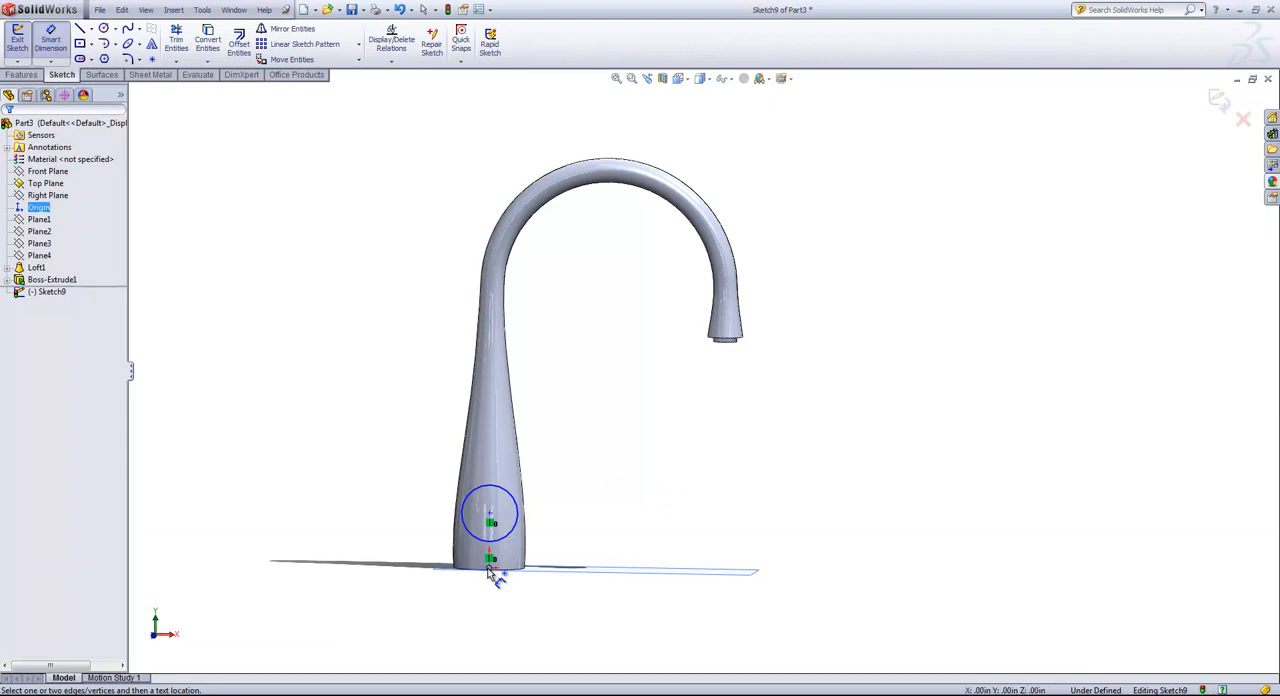
pyautogui.click(490, 517)
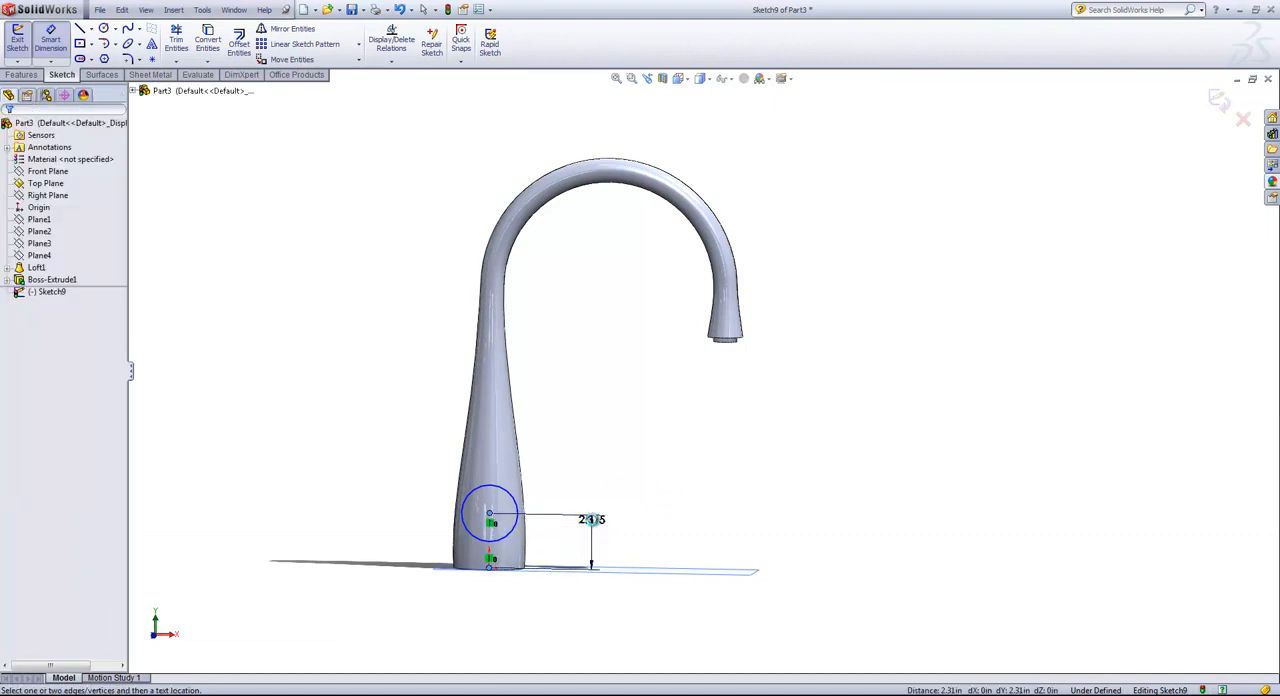
pyautogui.click(591, 523)
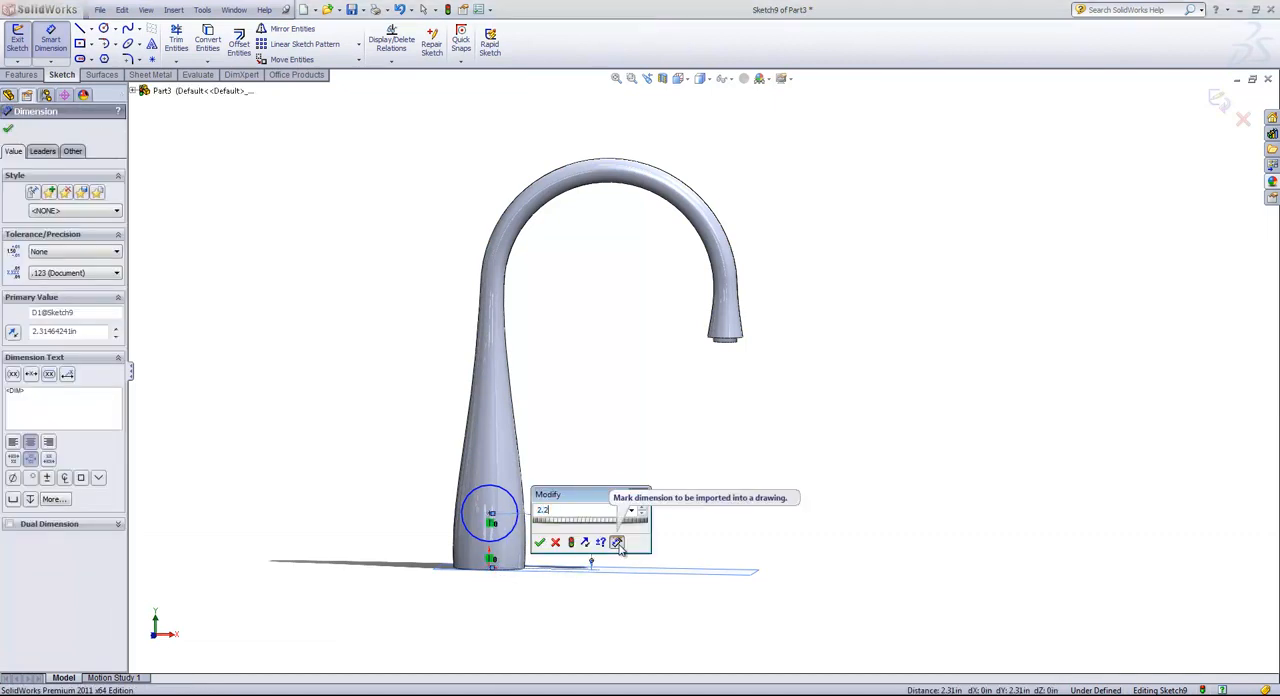
pyautogui.write('2.25')
pyautogui.press('Return')
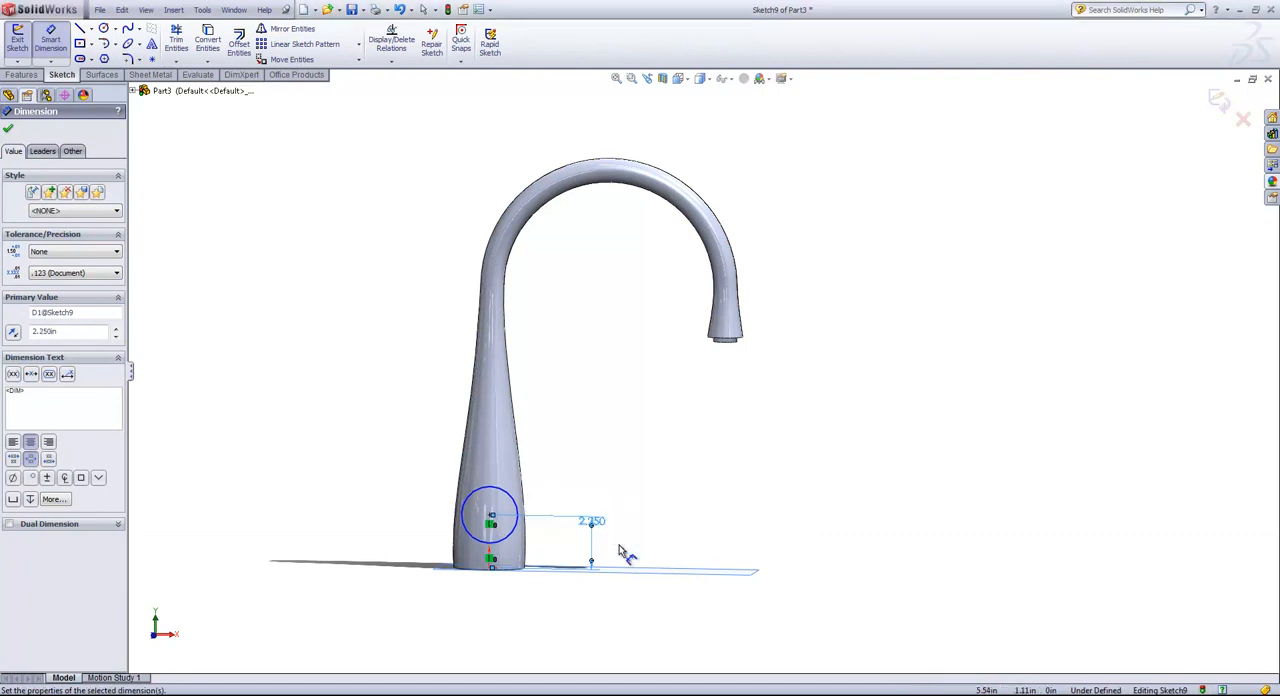
# Dimension the circle on the faucet base to a 2 in diameter.
pyautogui.click(512, 503)
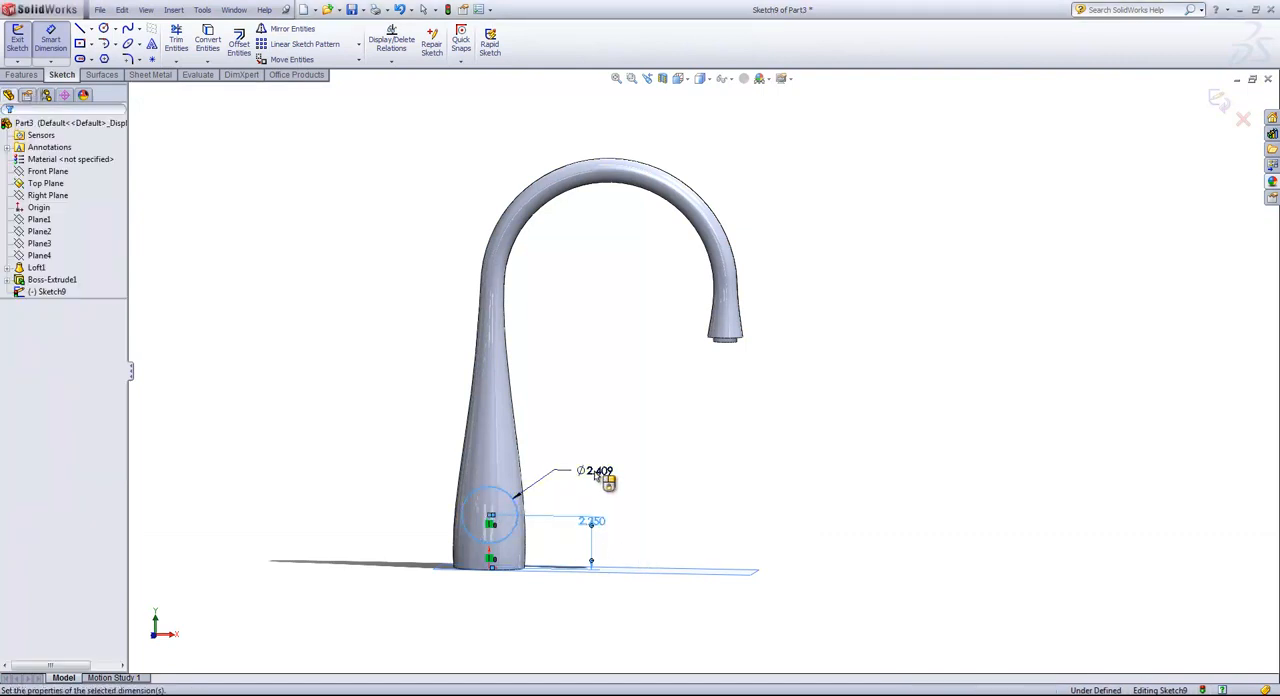
pyautogui.click(592, 474)
pyautogui.write('2')
pyautogui.press('Return')
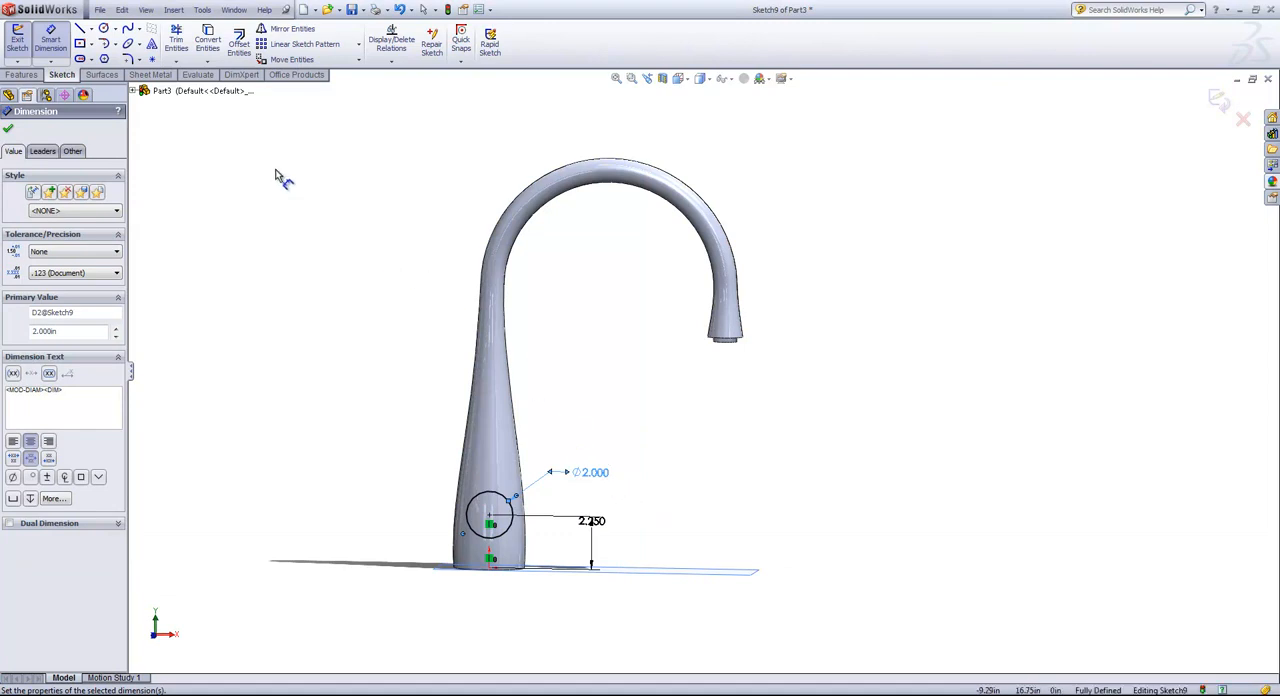
# Extrude the 2 in circle with a Blind depth of 3 in, merged with the faucet body.
pyautogui.click(21, 74)
pyautogui.click(21, 46)
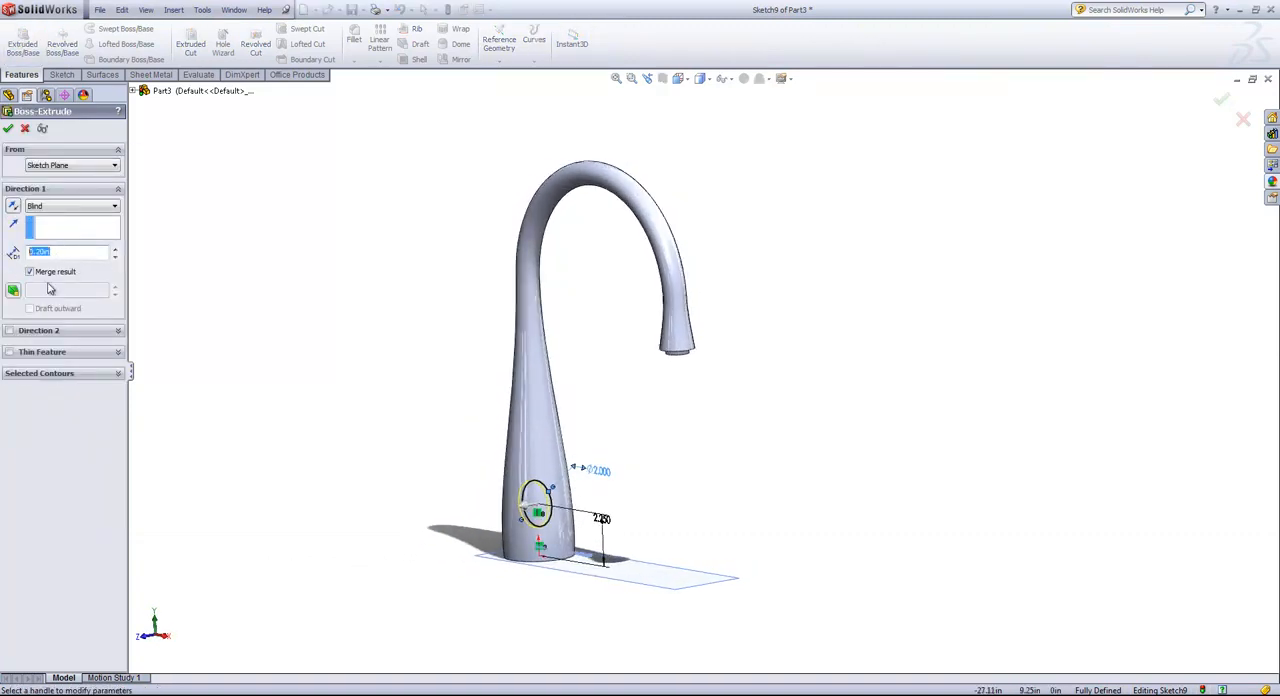
pyautogui.press('Return')
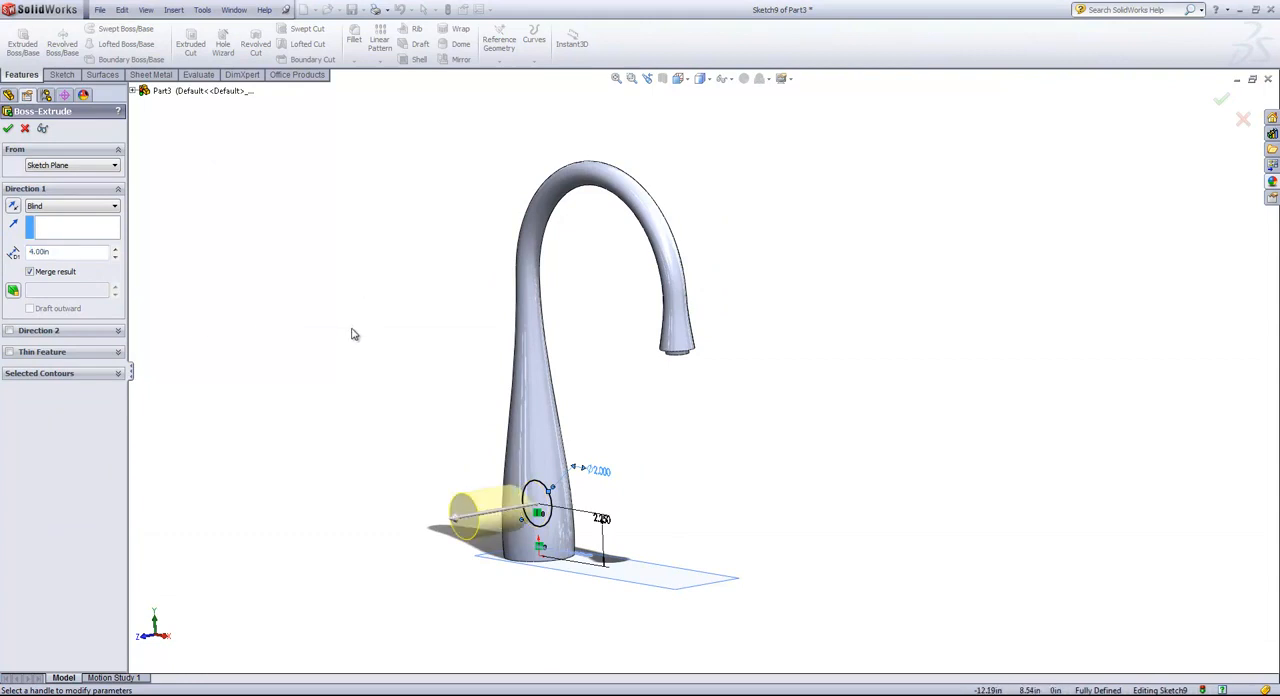
pyautogui.moveTo(352, 334)
pyautogui.mouseDown(button='middle')
pyautogui.moveTo(323, 331)
pyautogui.moveTo(351, 332)
pyautogui.mouseUp(button='middle')
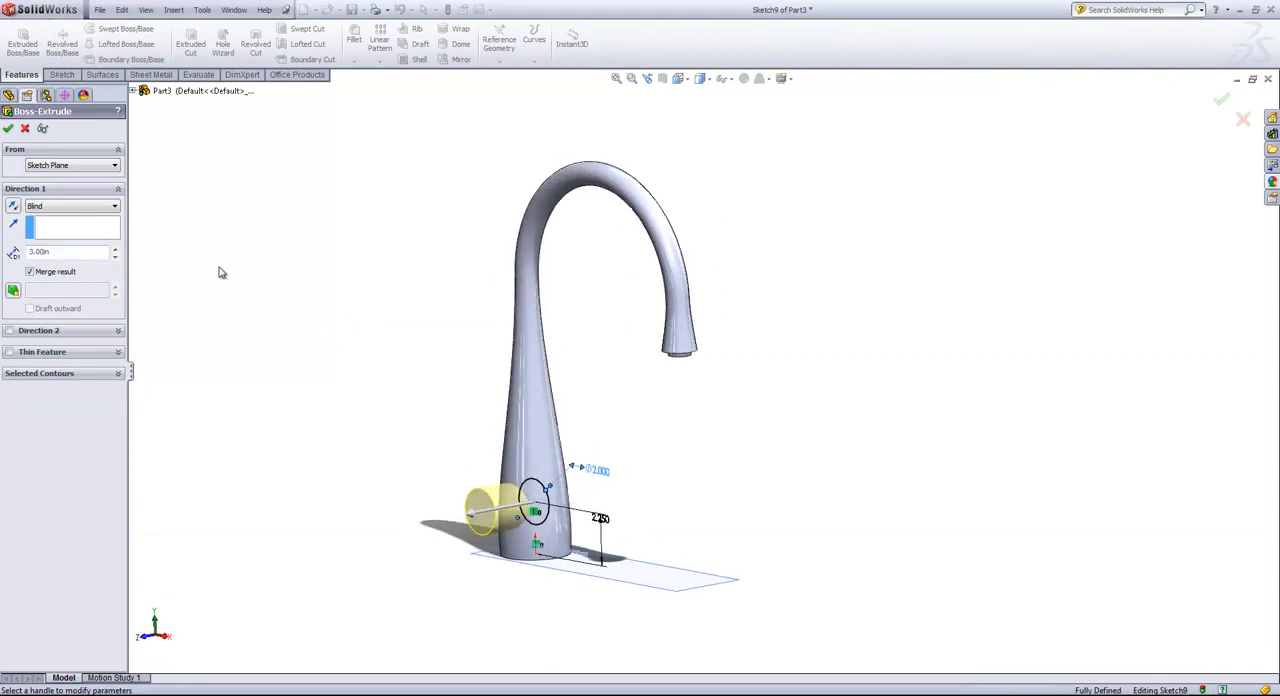
pyautogui.press('Return')
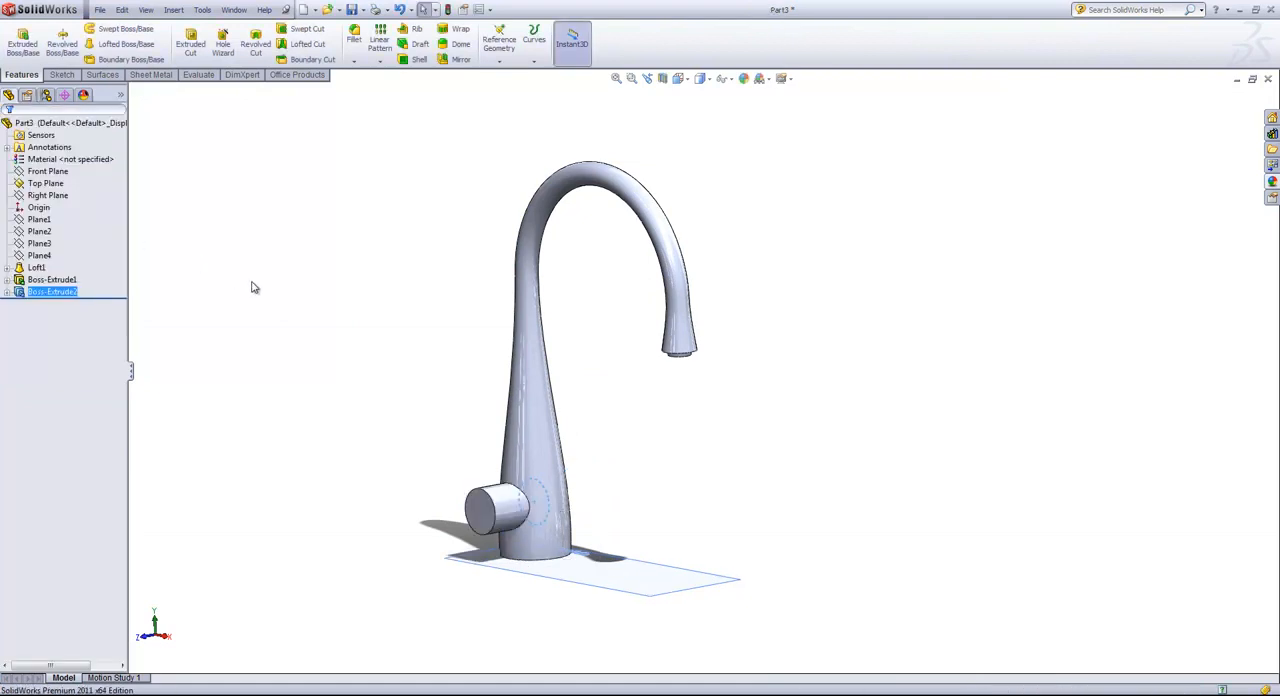
pyautogui.click(253, 287)
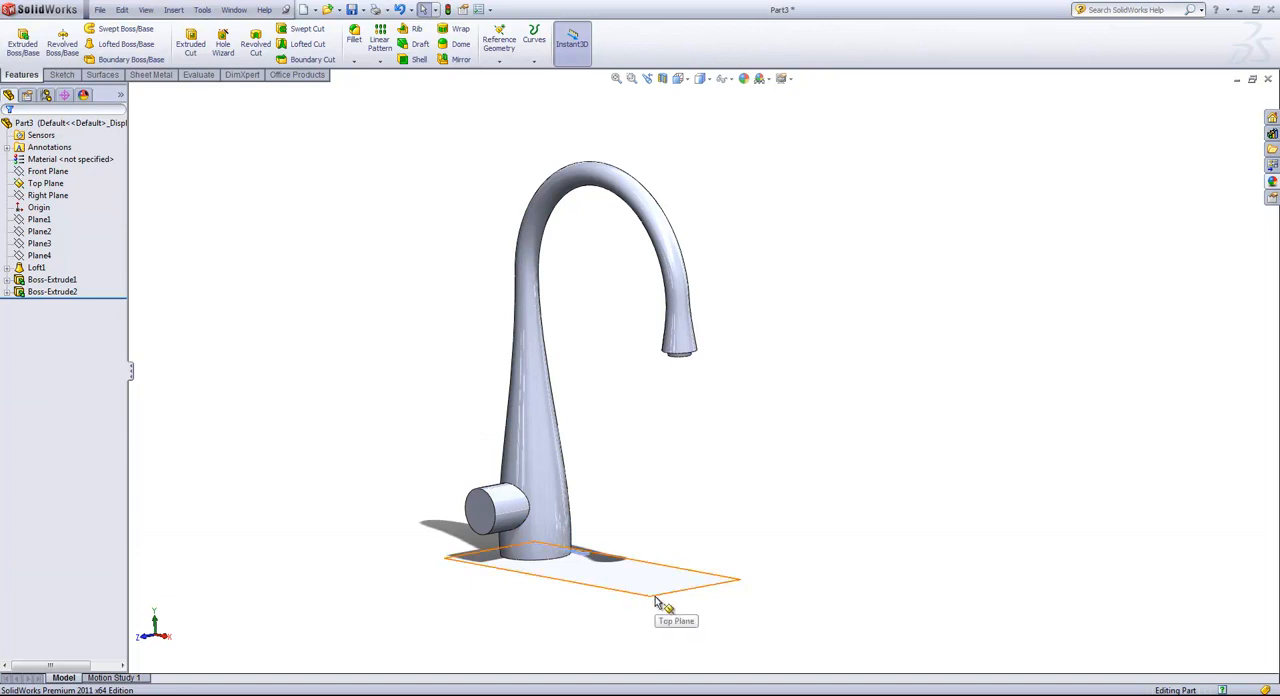
# Create a reference plane offset 1.75 in above the Top Plane.
pyautogui.keyDown('ctrl'); pyautogui.moveTo(652, 597); pyautogui.dragTo(653, 567); pyautogui.keyUp('ctrl')
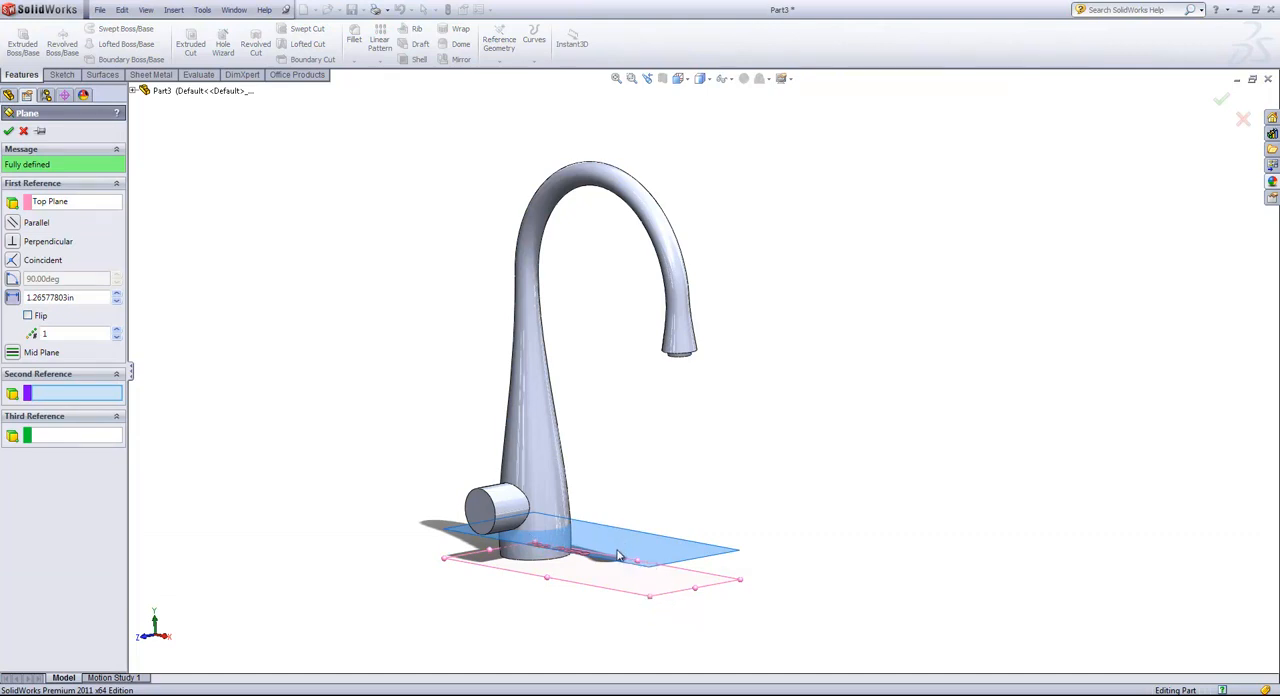
pyautogui.click(95, 297)
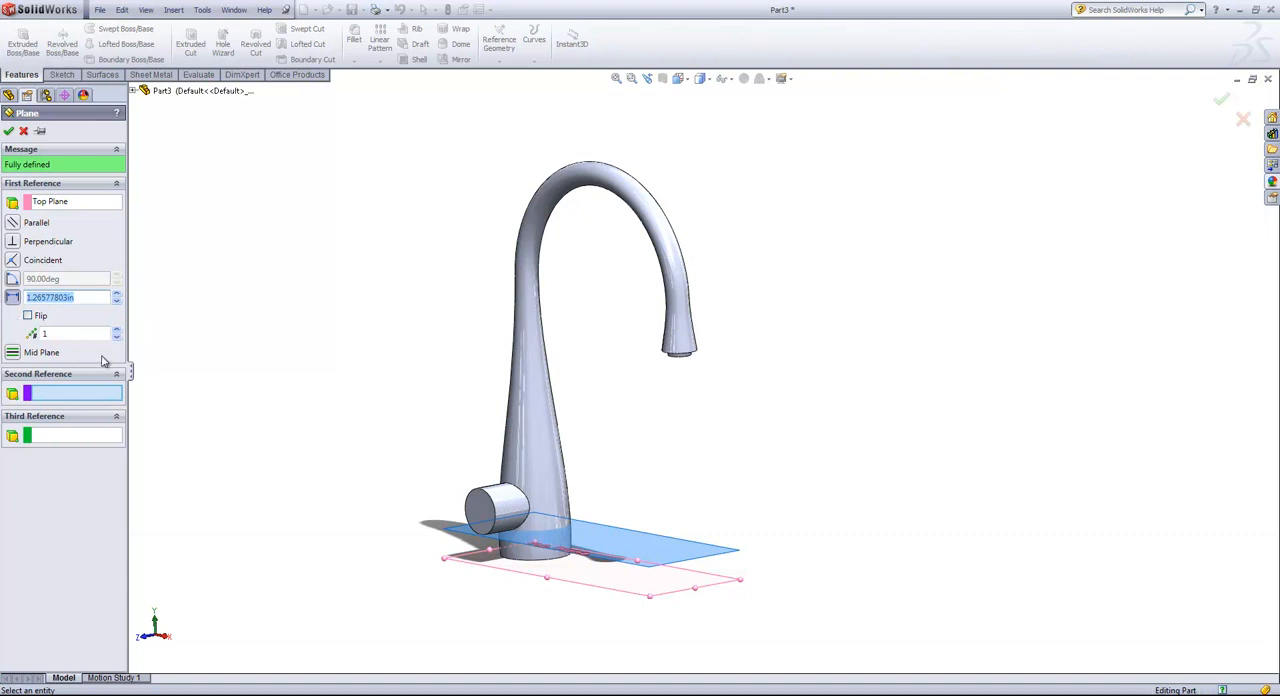
pyautogui.write('1.5')
pyautogui.press('Return')
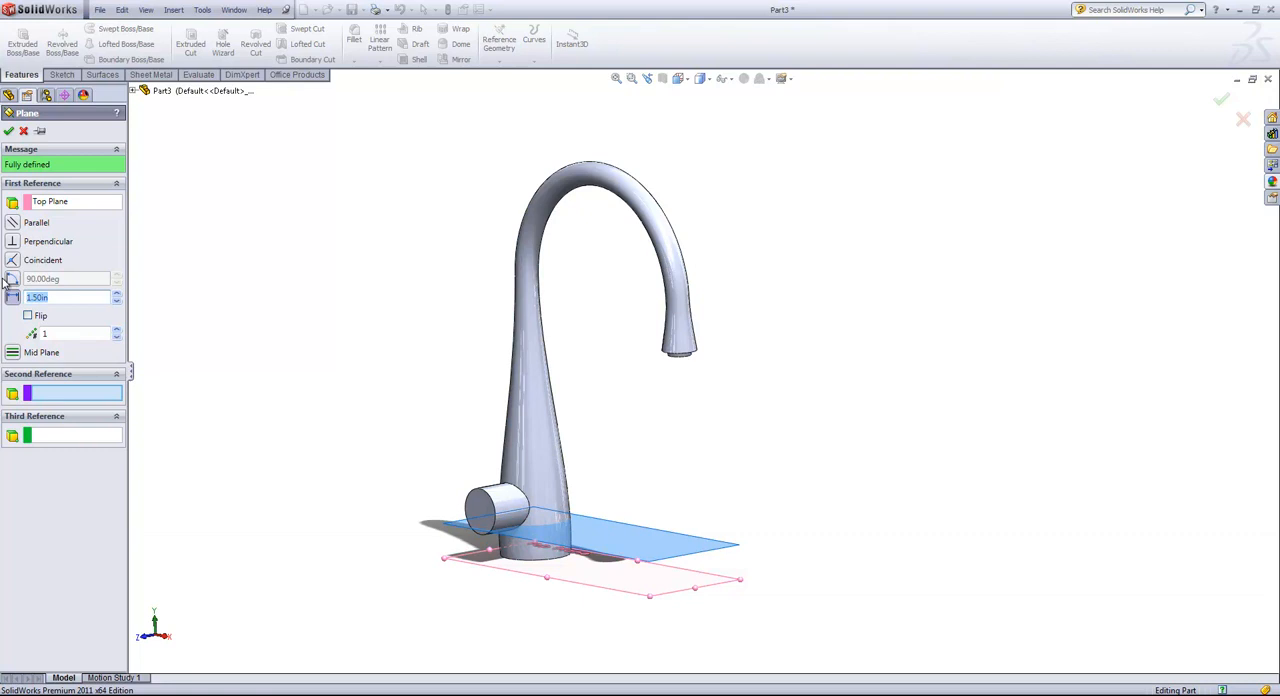
pyautogui.write('1.75')
pyautogui.press('Return')
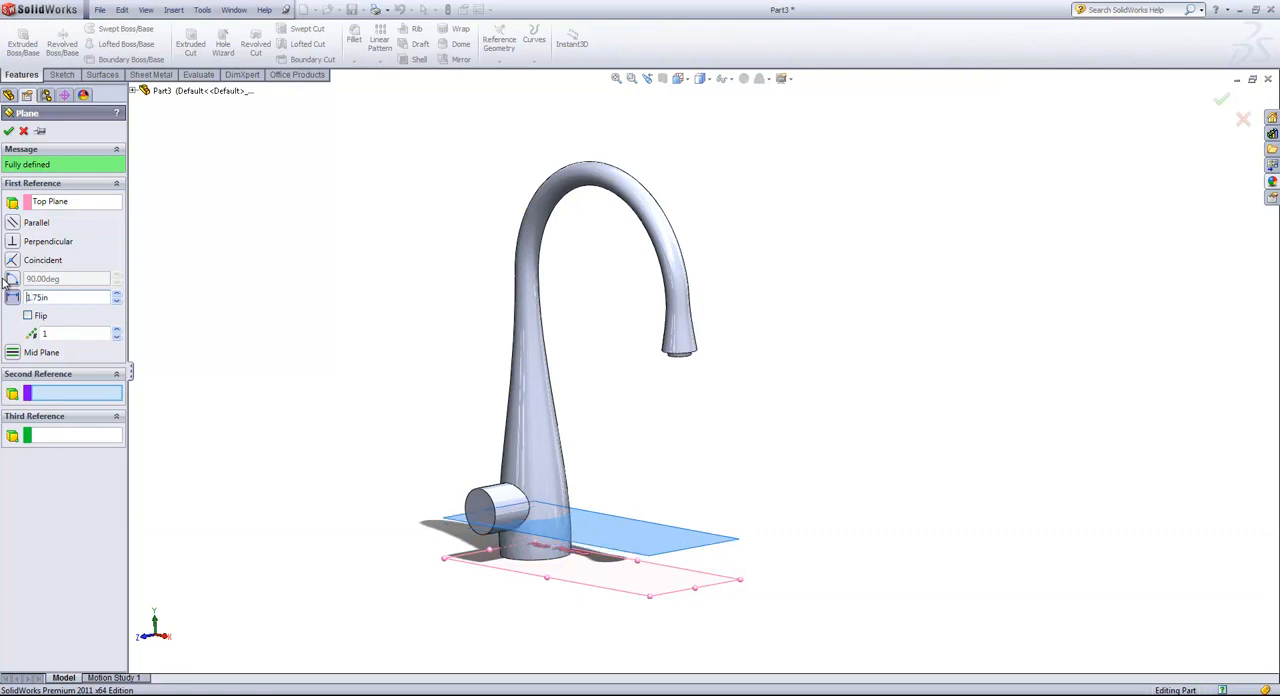
pyautogui.click(9, 131)
# Sketch a circle about 0.46 in in diameter on the 1.75 in offset plane, over the side boss near its free end.
pyautogui.moveTo(306, 337); pyautogui.dragTo(424, 438, button='middle')
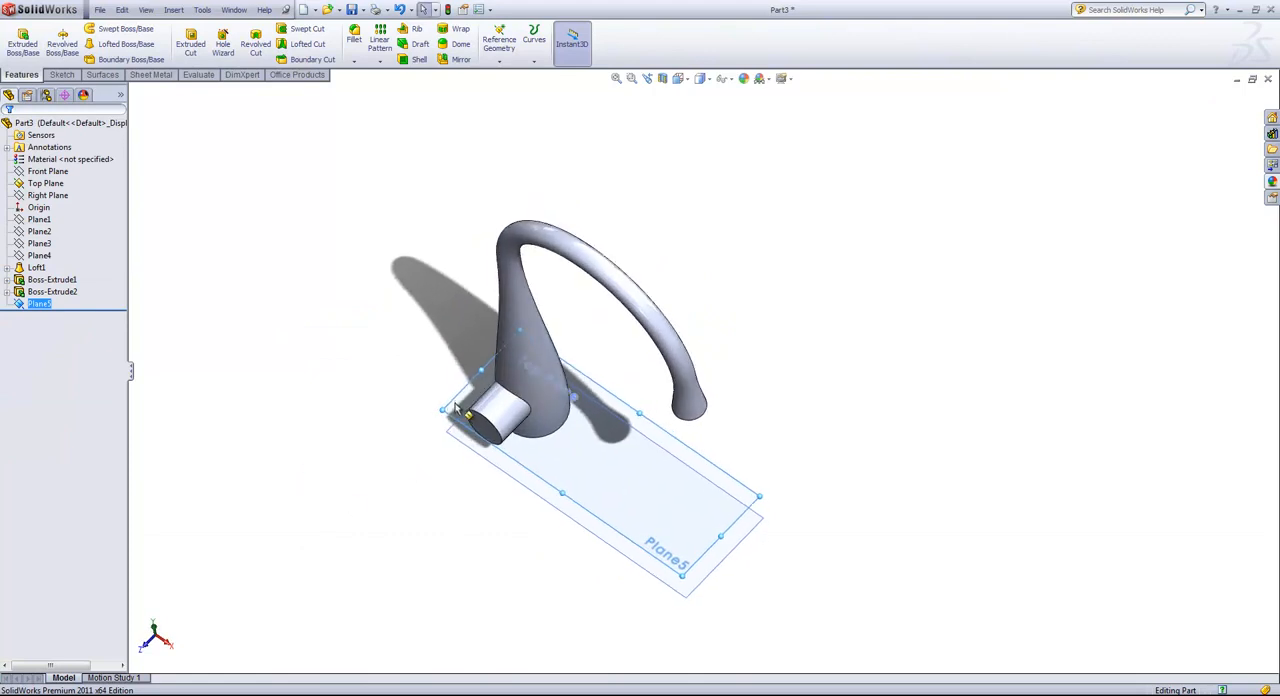
pyautogui.click(455, 405)
pyautogui.click(517, 365)
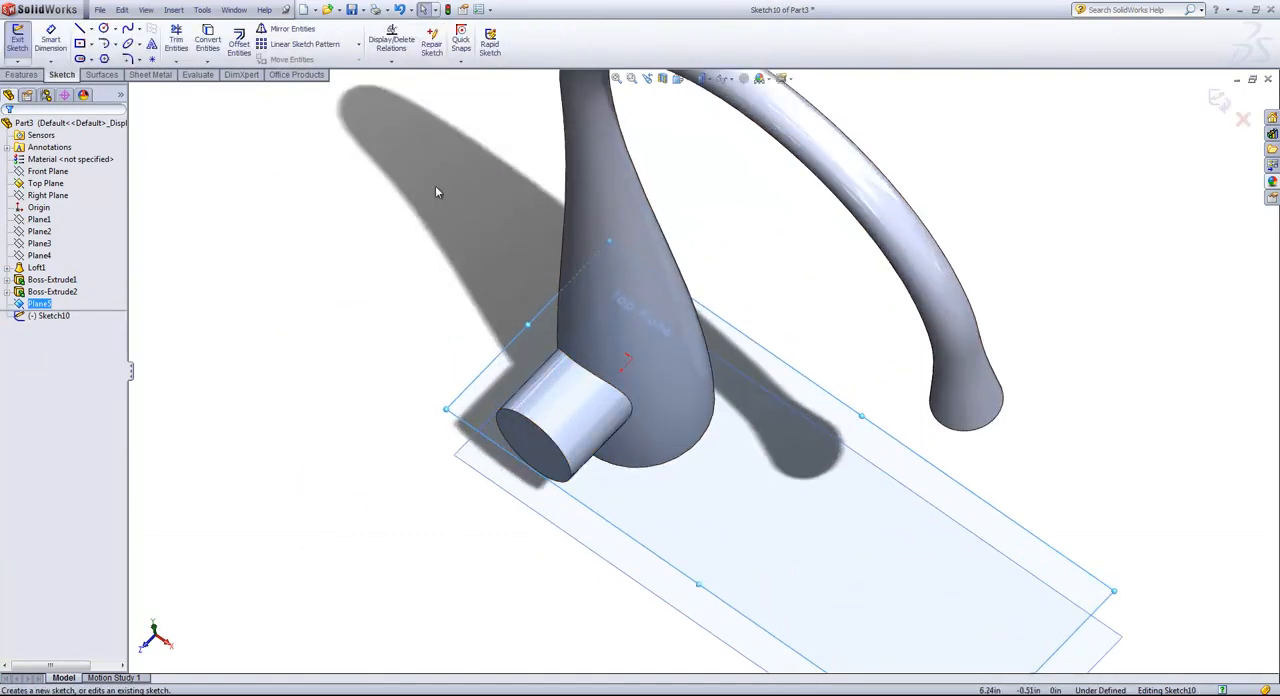
pyautogui.click(692, 88)
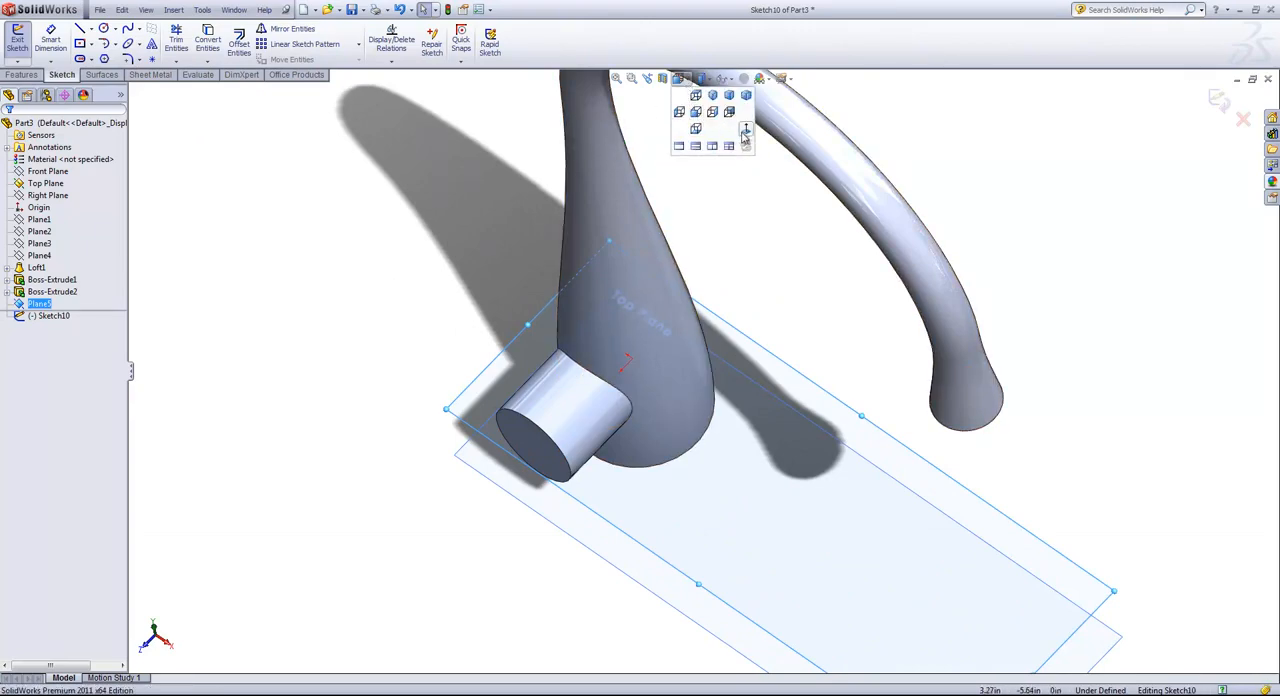
pyautogui.click(743, 131)
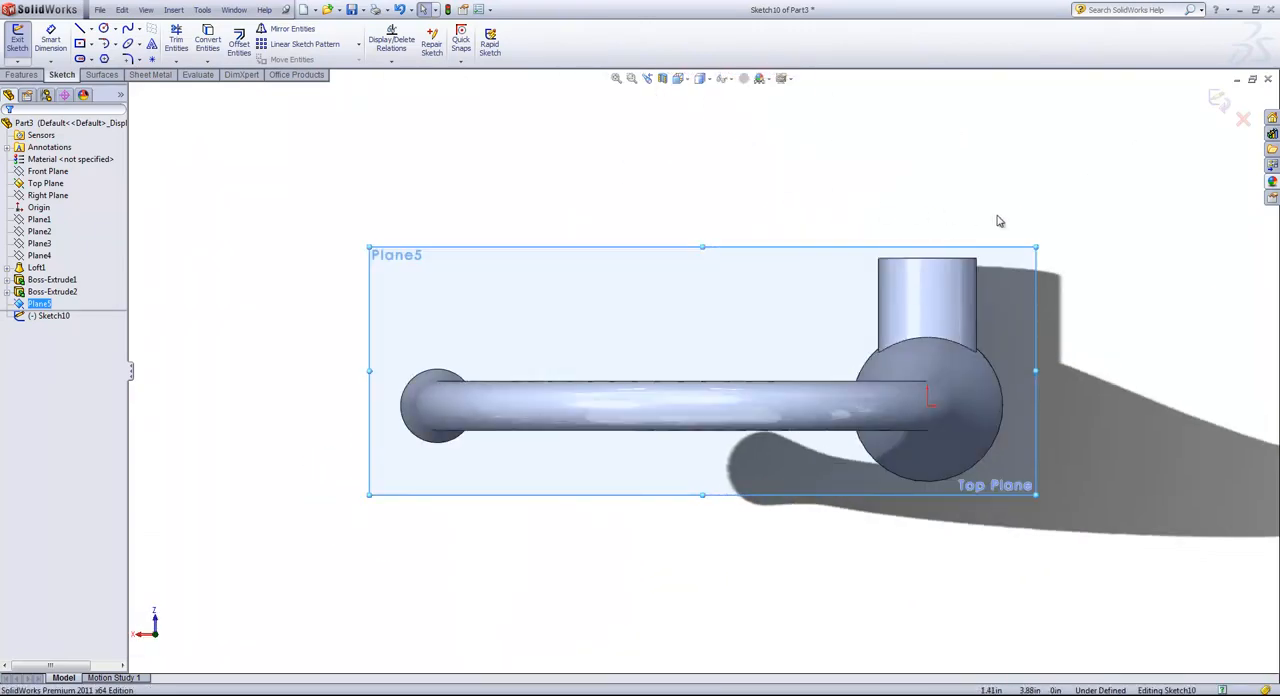
pyautogui.scroll(-1, 995, 220)
pyautogui.press('s')
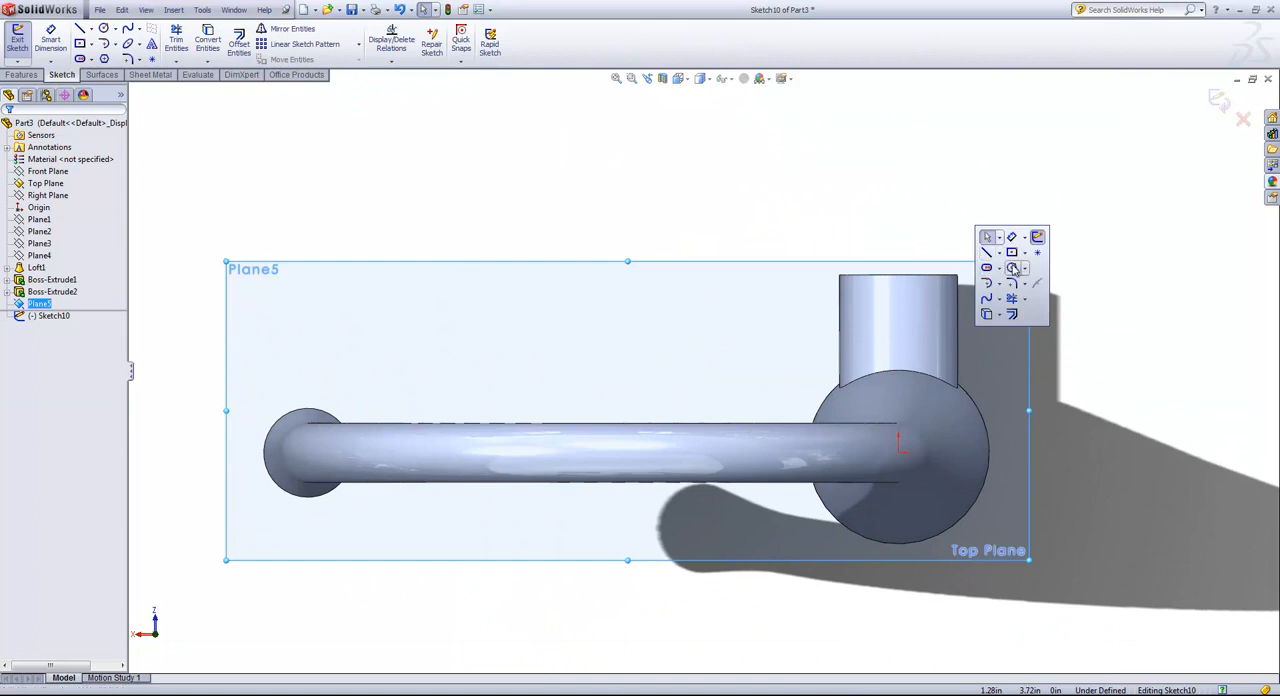
pyautogui.click(1013, 269)
pyautogui.click(898, 299)
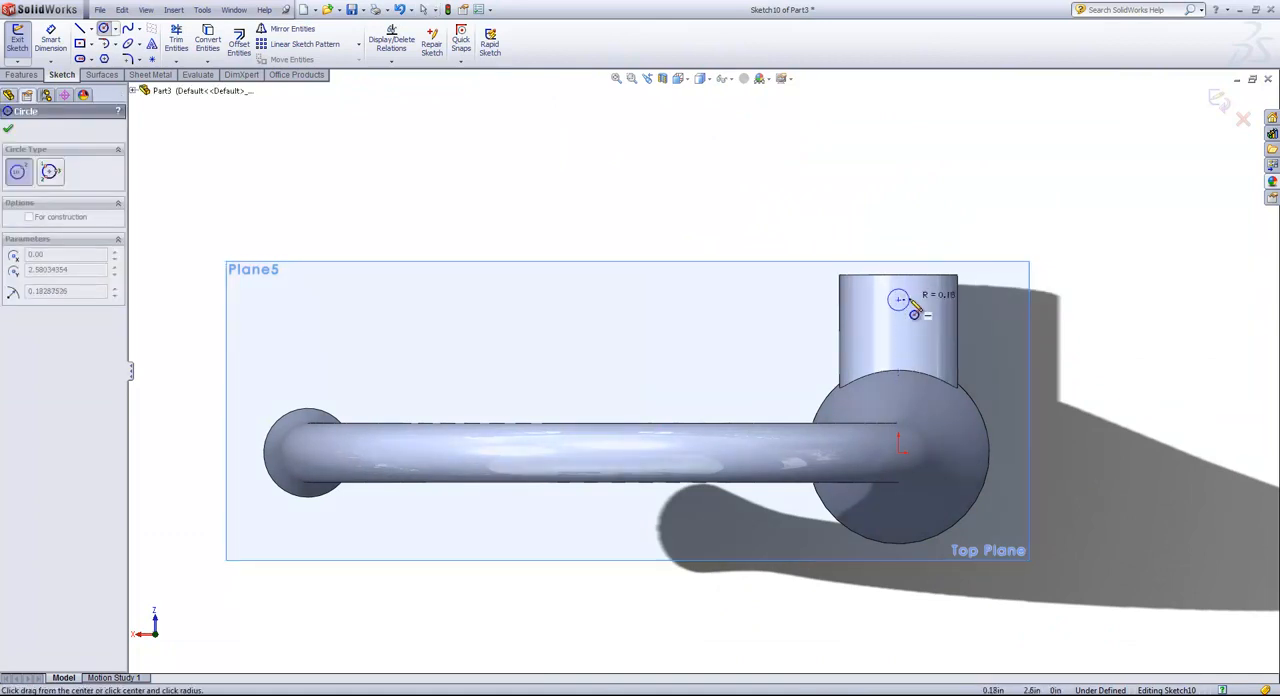
pyautogui.click(912, 299)
pyautogui.rightClick(944, 230)
pyautogui.click(975, 236)
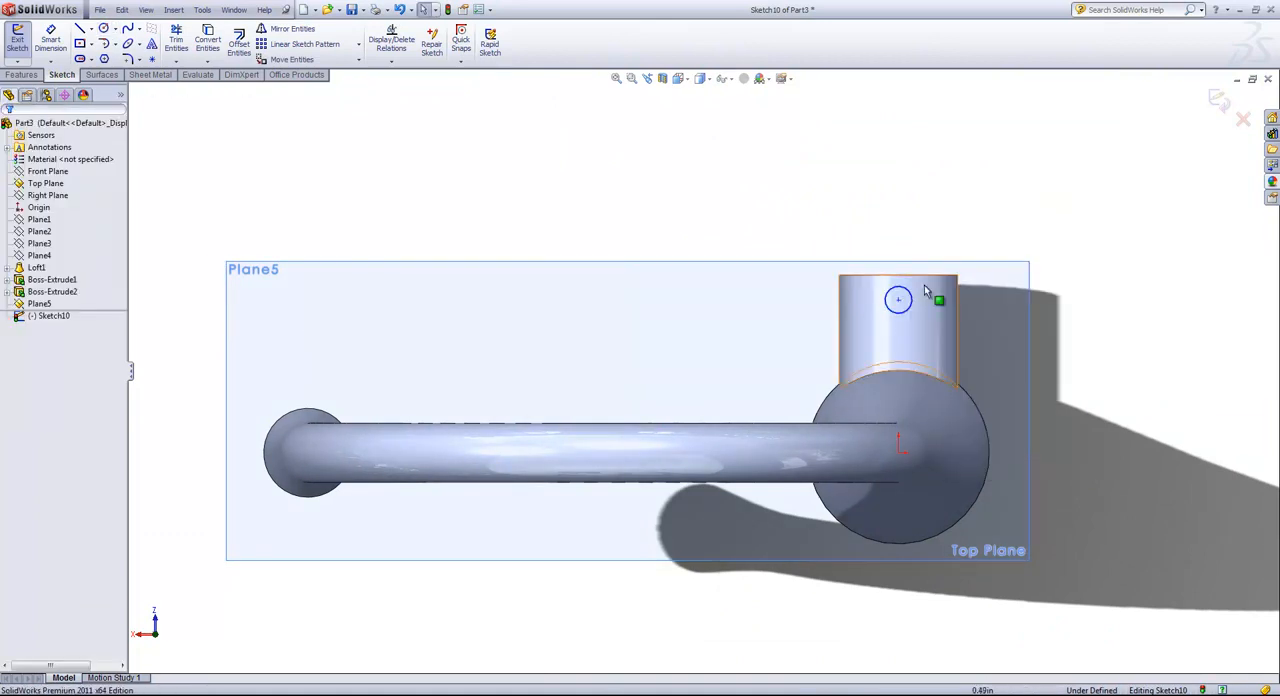
# Add a vertical relation between the small circle's center and the origin.
pyautogui.click(898, 452)
pyautogui.keyDown('ctrl'); pyautogui.click(898, 453); pyautogui.keyUp('ctrl')
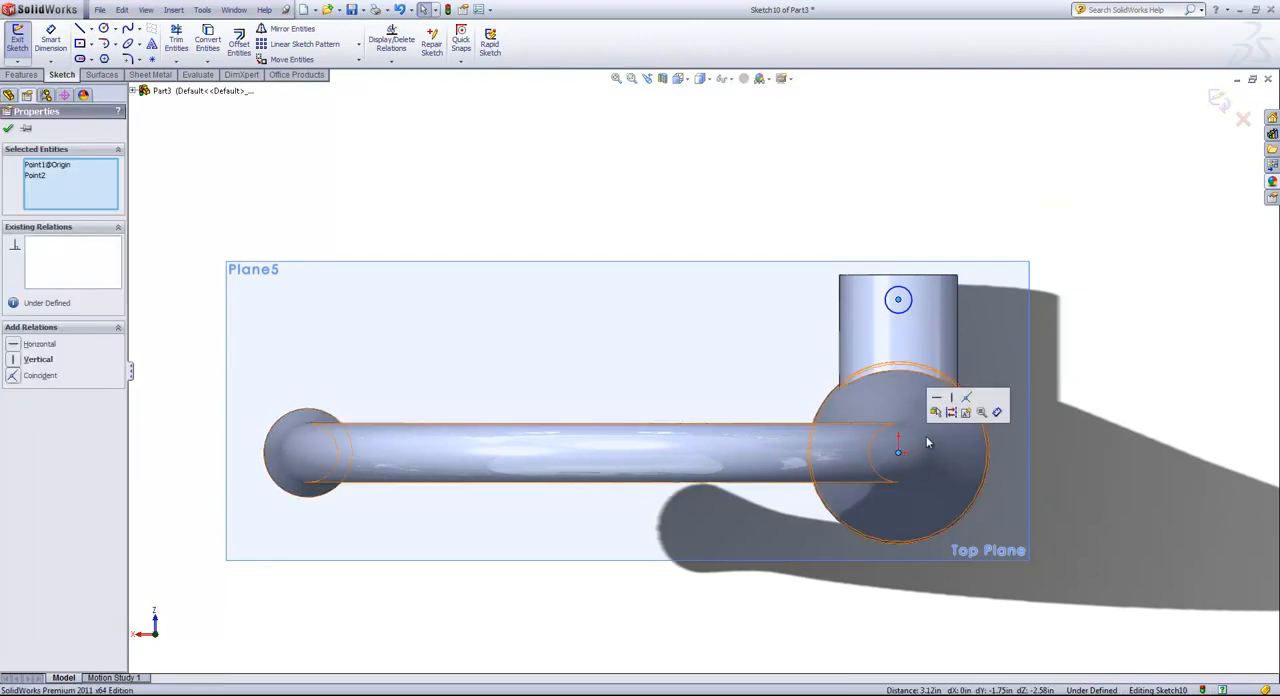
pyautogui.click(952, 401)
pyautogui.click(936, 252)
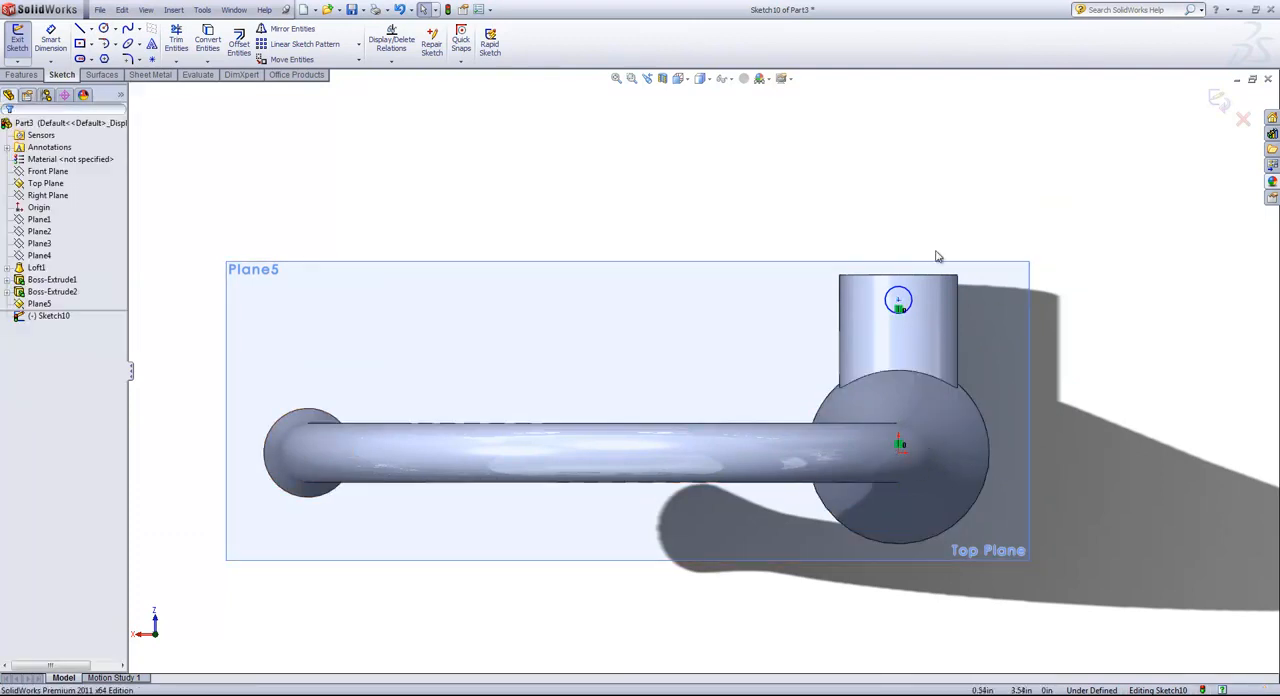
# Dimension the small circle over the side boss to a 0.35 in diameter.
pyautogui.press('s')
pyautogui.click(981, 281)
pyautogui.click(914, 304)
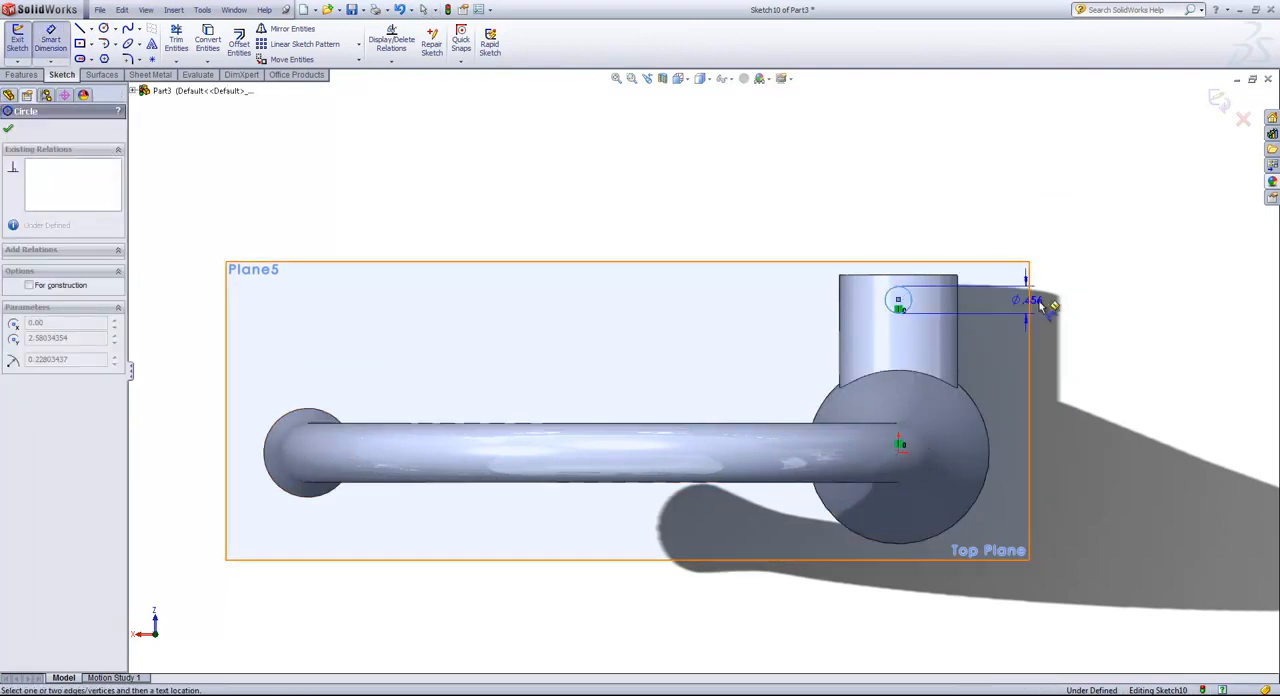
pyautogui.click(1083, 306)
pyautogui.write('.35')
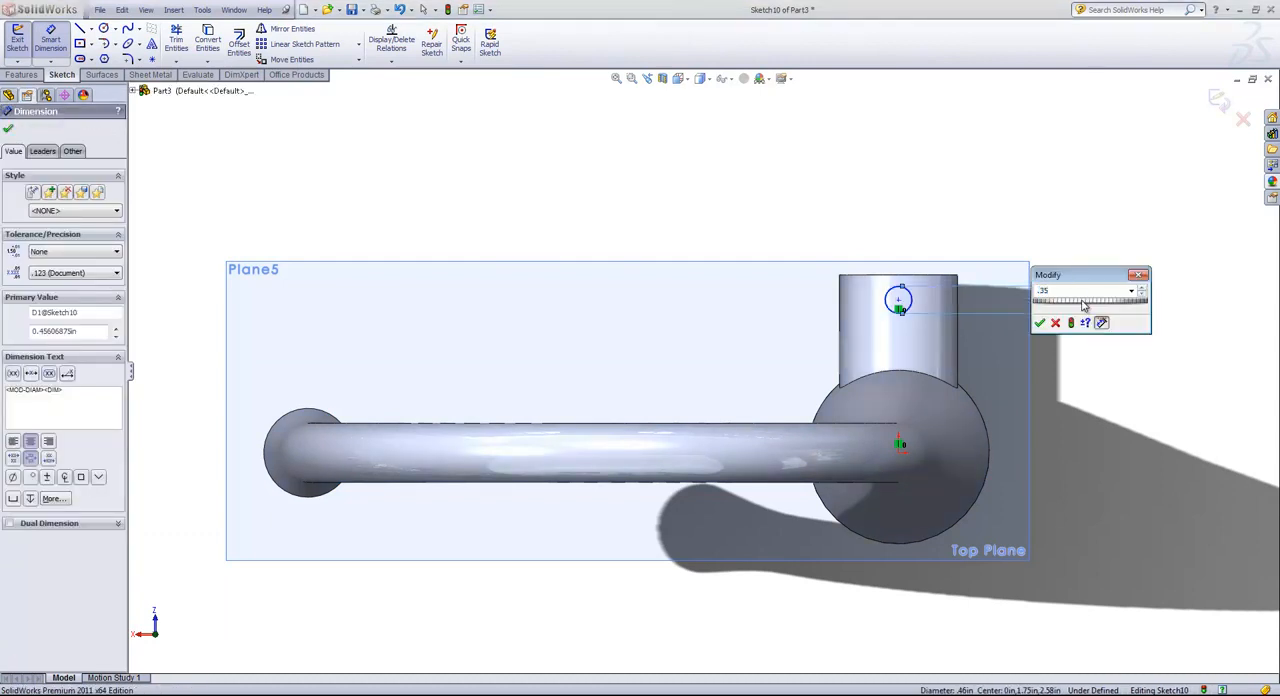
pyautogui.press('Return')
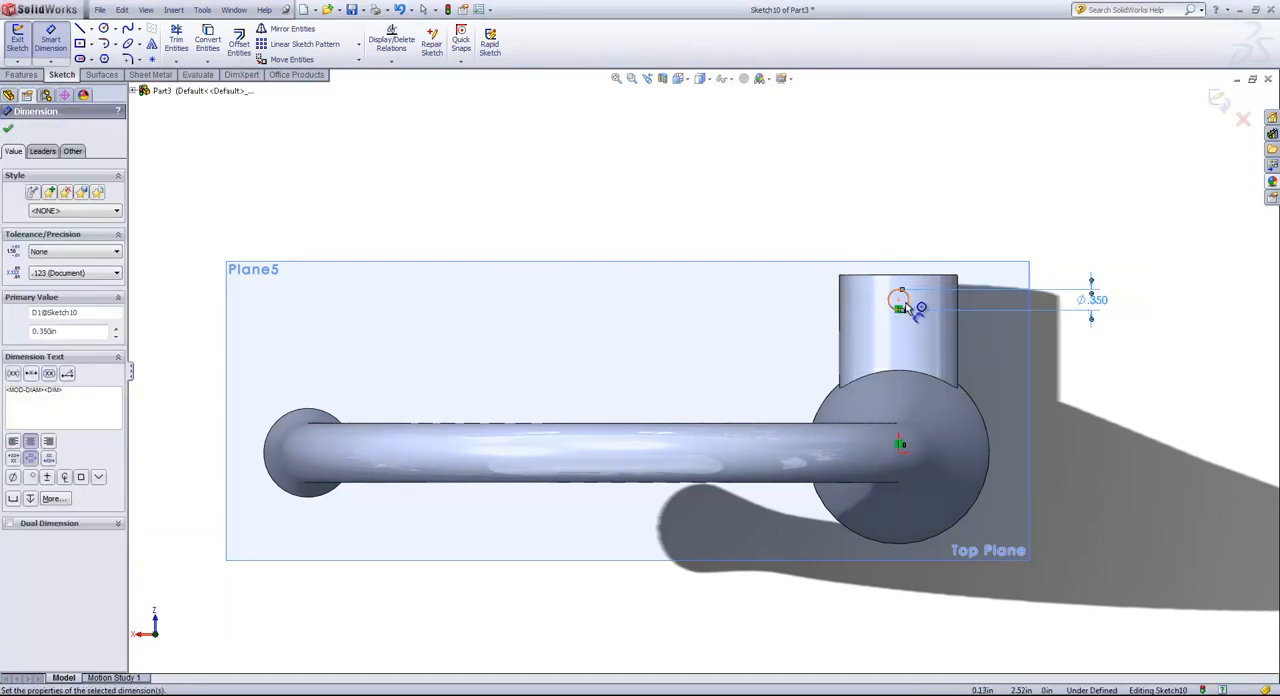
# Dimension the circle's center at 0.35 in from the side boss's end edge and exit the sketch.
pyautogui.click(898, 300)
pyautogui.click(902, 276)
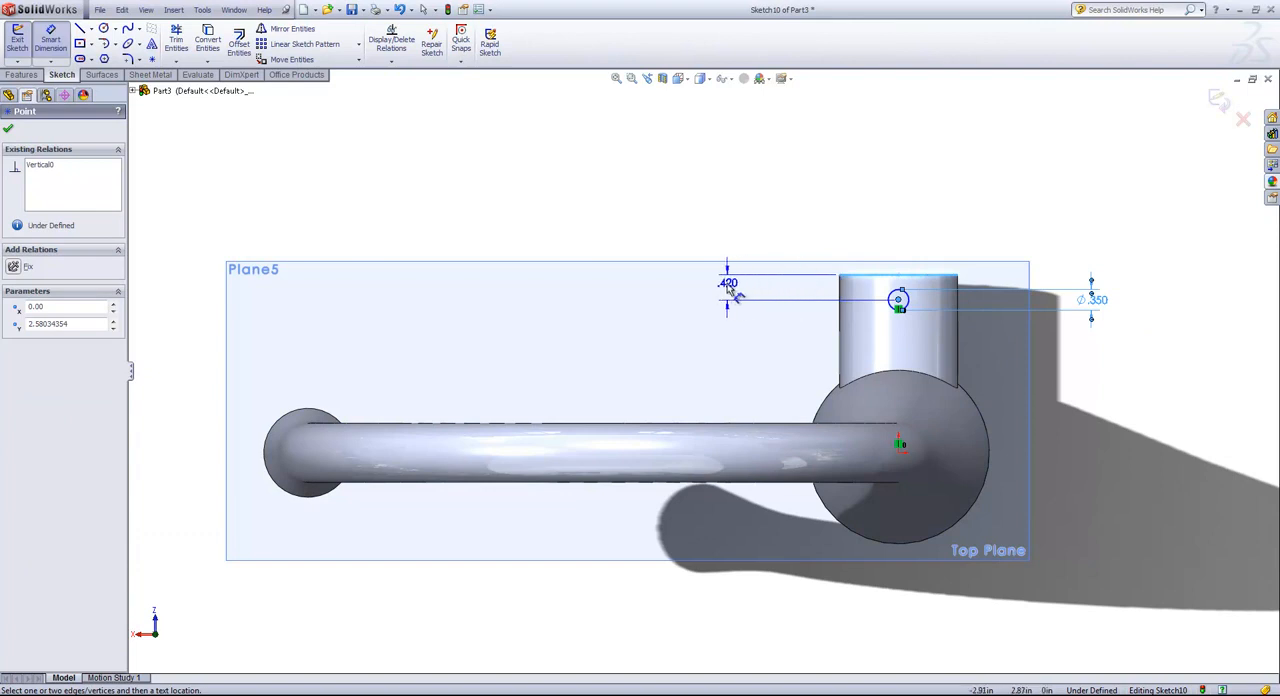
pyautogui.click(729, 288)
pyautogui.press('Return')
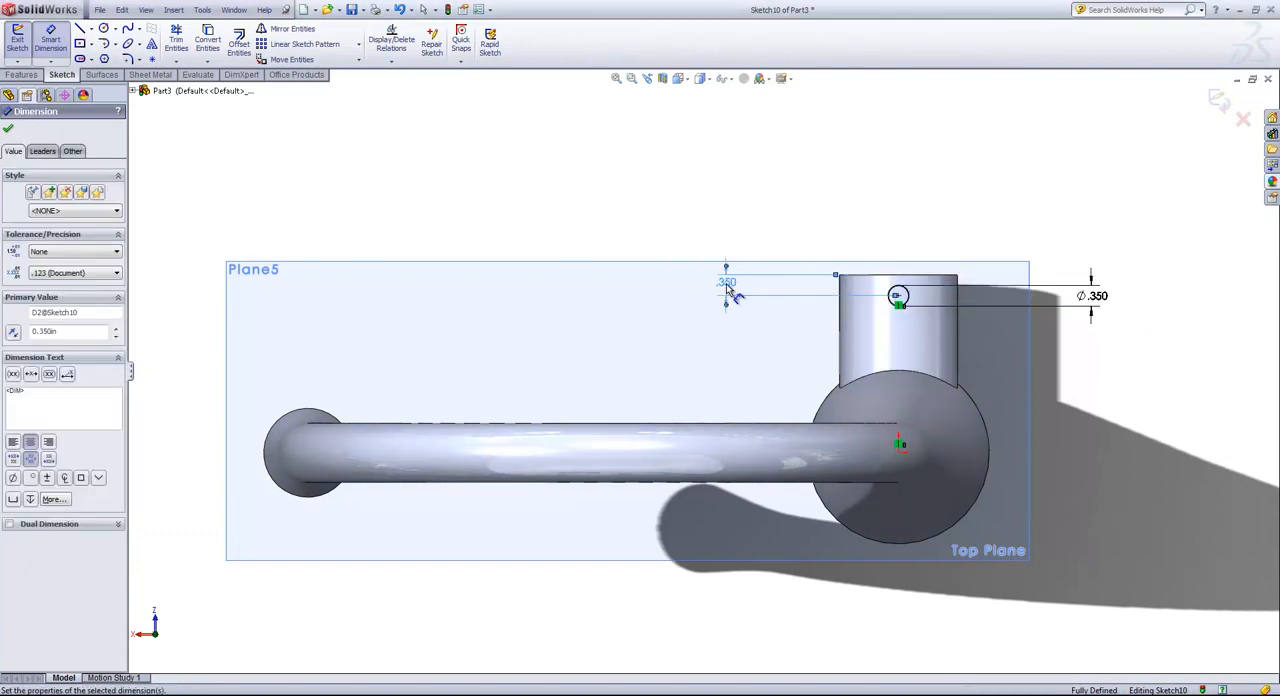
pyautogui.click(1217, 103)
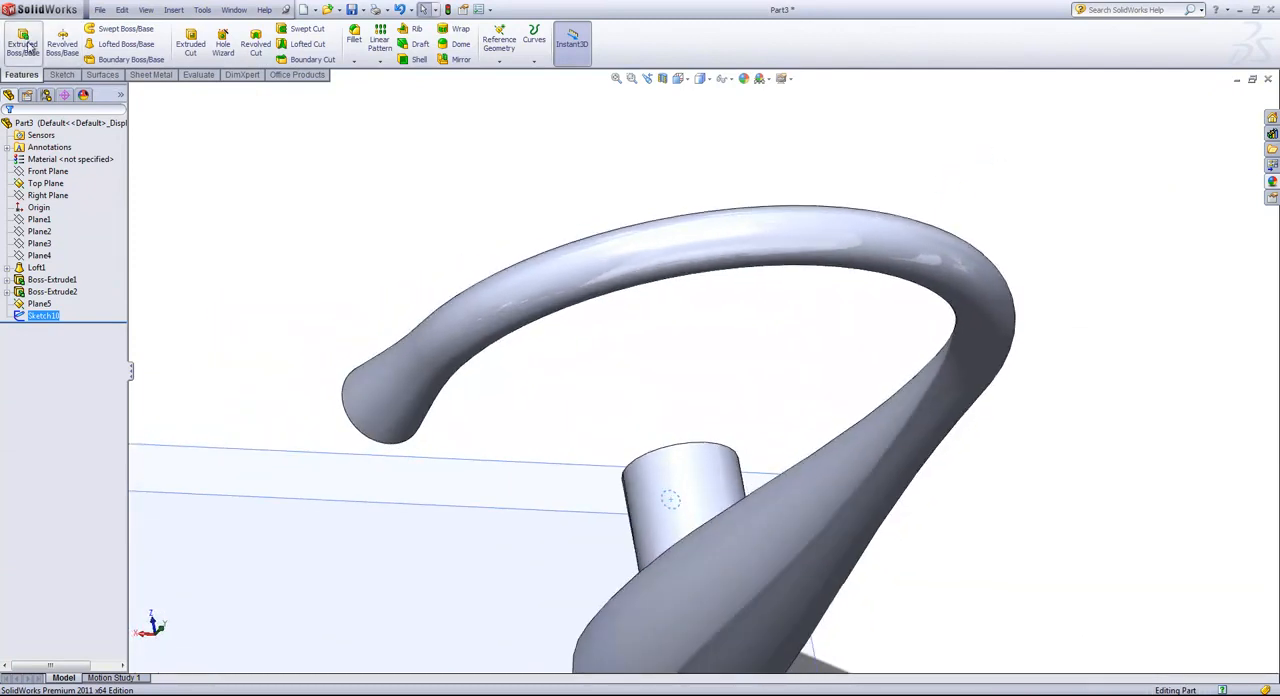
# Extrude the 0.35 in circle upward as a handle with a Blind depth of 4.5 in, merged with the side boss.
pyautogui.click(21, 45)
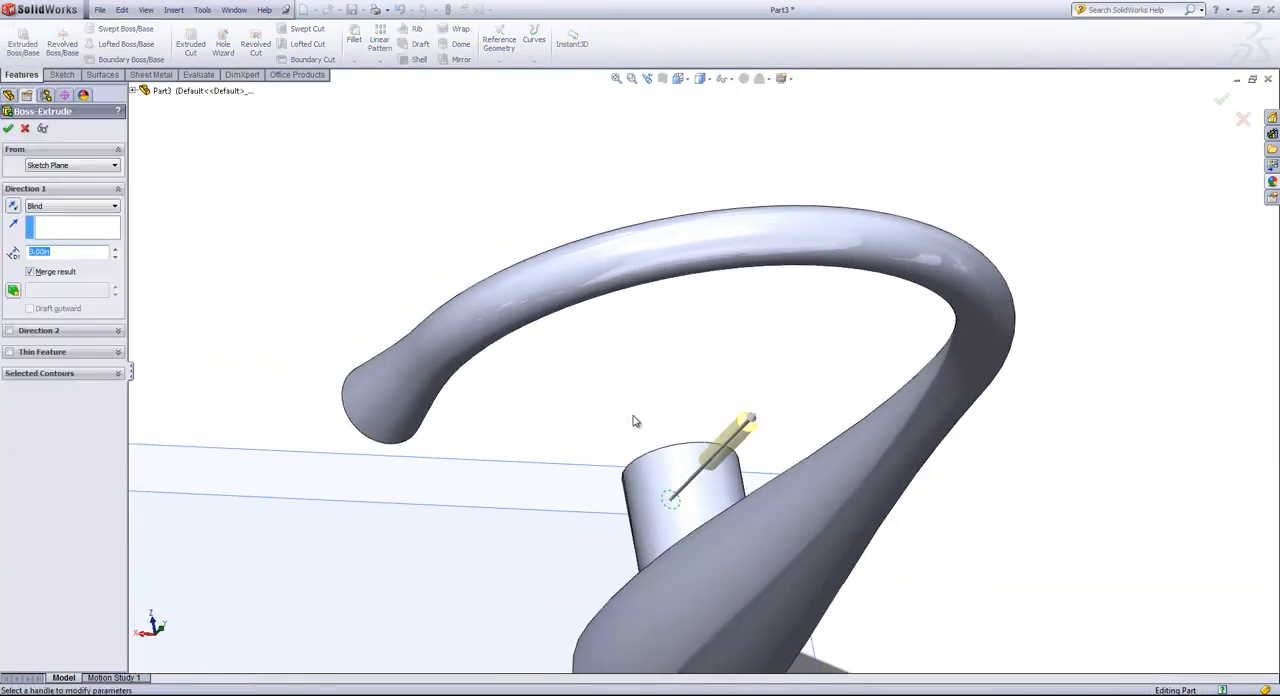
pyautogui.write('4.5')
pyautogui.press('Return')
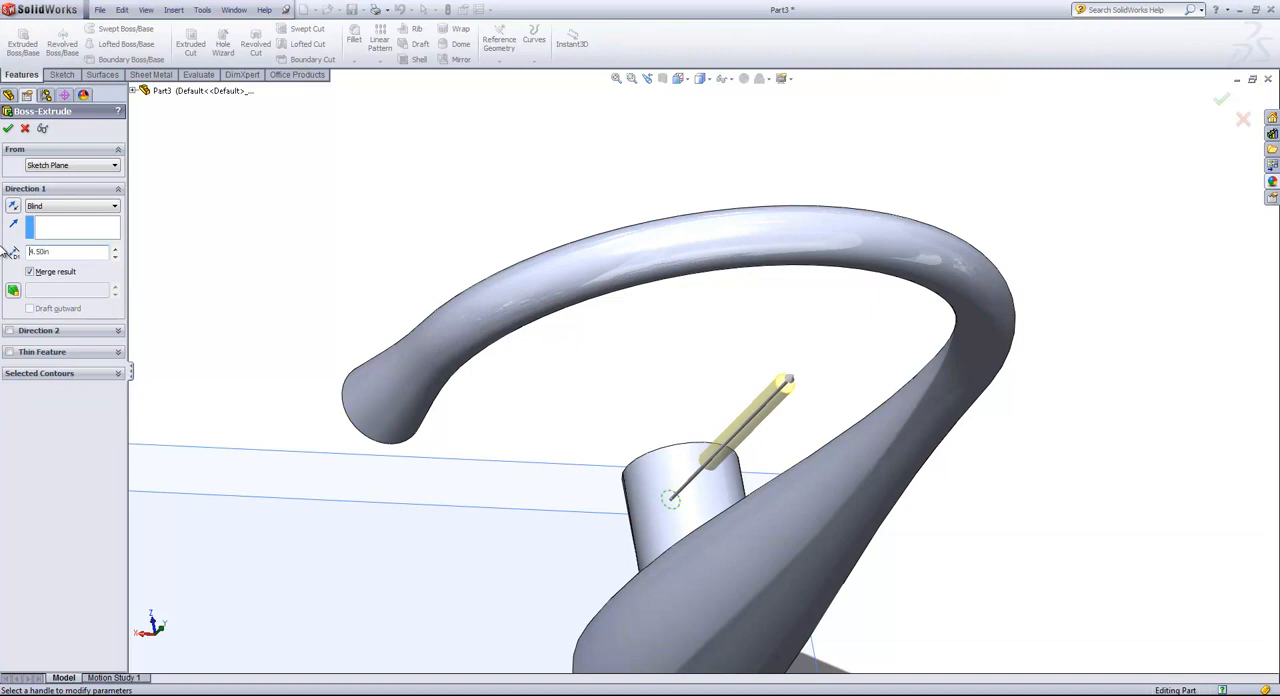
pyautogui.click(8, 130)
# Hide the offset plane and the Top Plane at the faucet's base.
pyautogui.moveTo(560, 414); pyautogui.dragTo(752, 444, button='middle')
pyautogui.scroll(7, 742, 453)
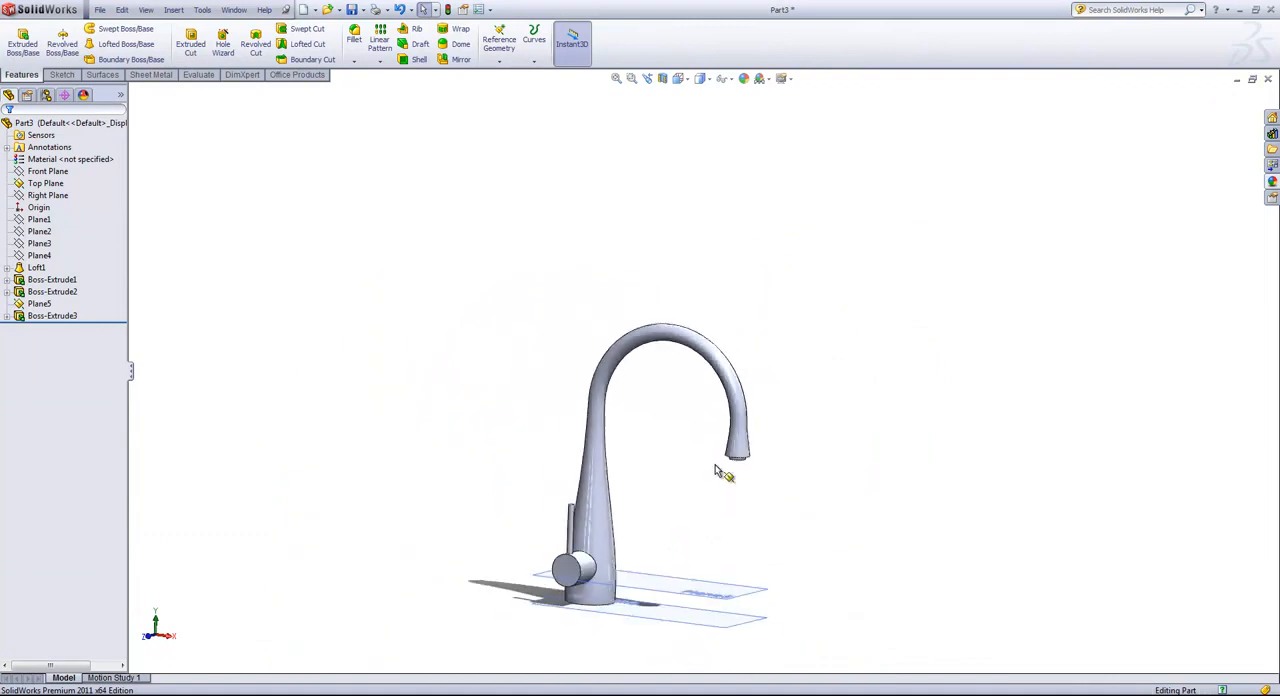
pyautogui.scroll(-1, 668, 548)
pyautogui.moveTo(668, 563); pyautogui.dragTo(663, 451, button='middle')
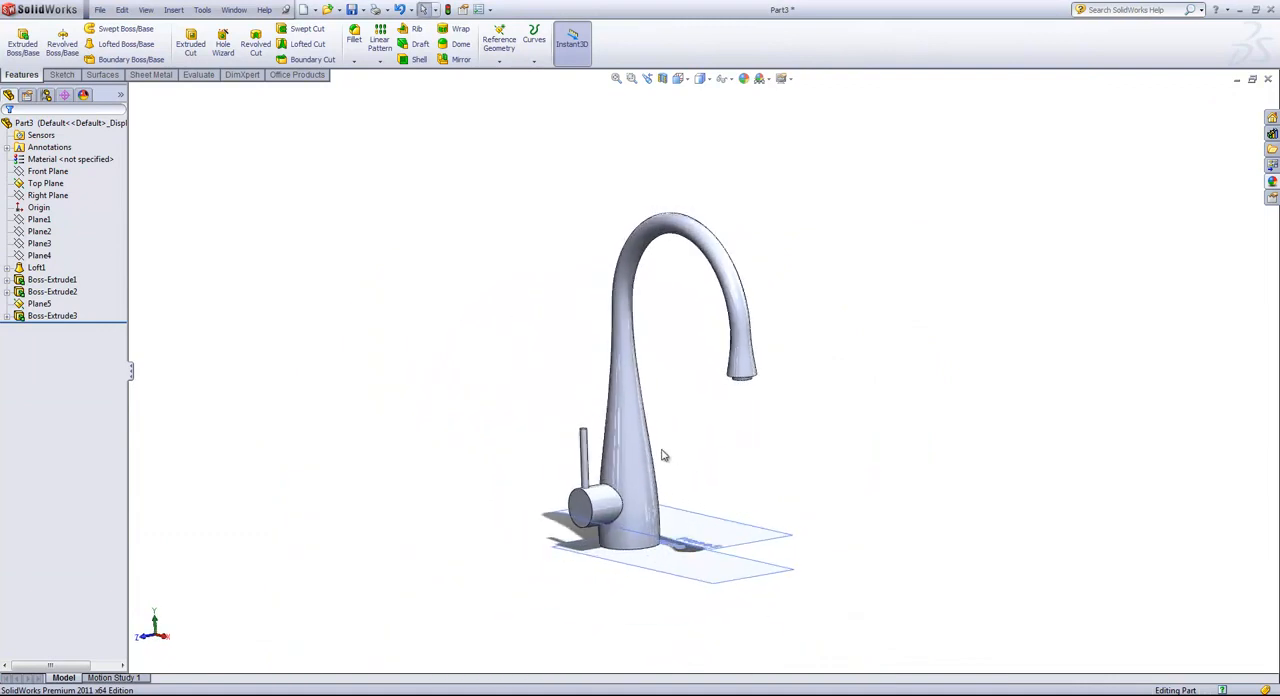
pyautogui.scroll(-1, 663, 451)
pyautogui.click(740, 525)
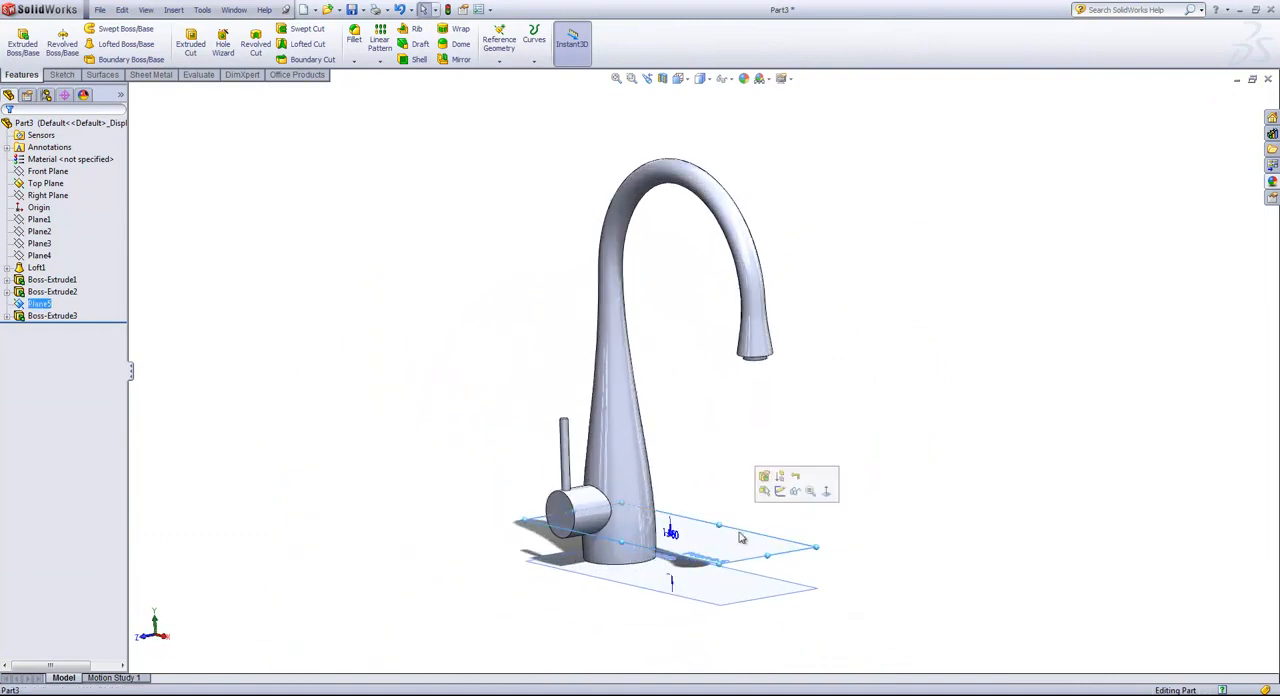
pyautogui.click(740, 590)
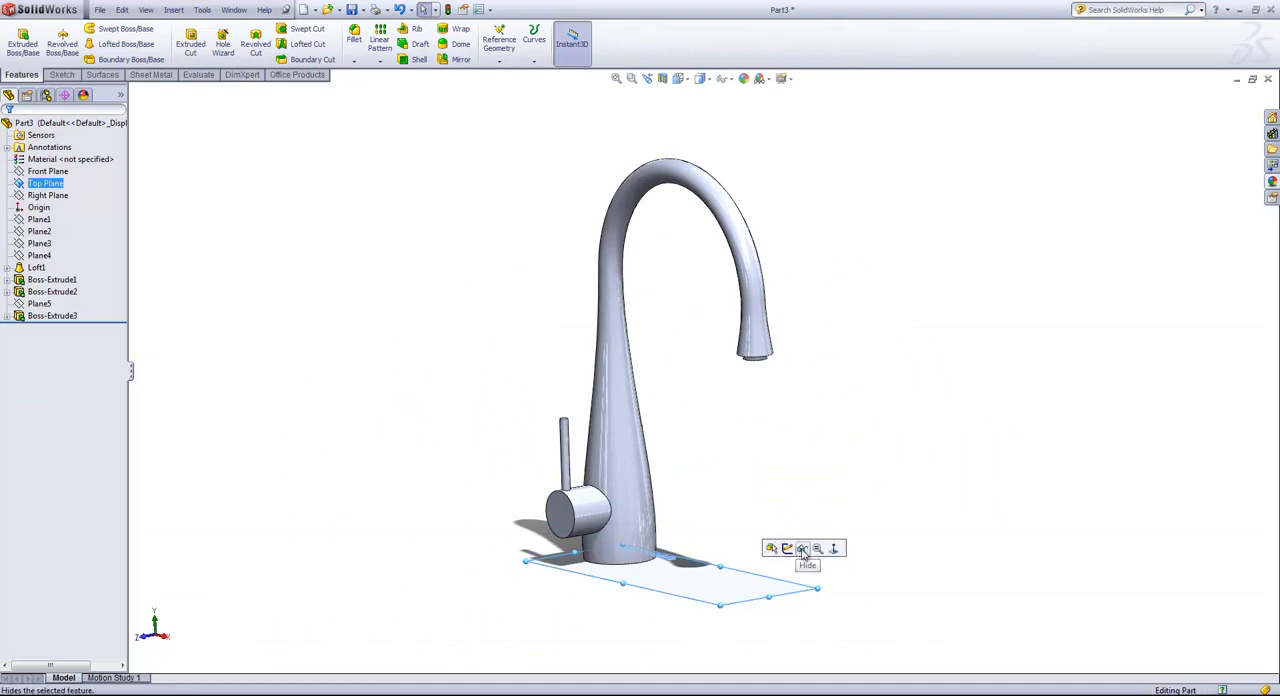
pyautogui.click(802, 548)
# Apply the brushed chromium appearance from the Metal > Chrome category to the whole faucet.
pyautogui.scroll(-1, 740, 443)
pyautogui.moveTo(669, 372); pyautogui.dragTo(677, 371, button='middle')
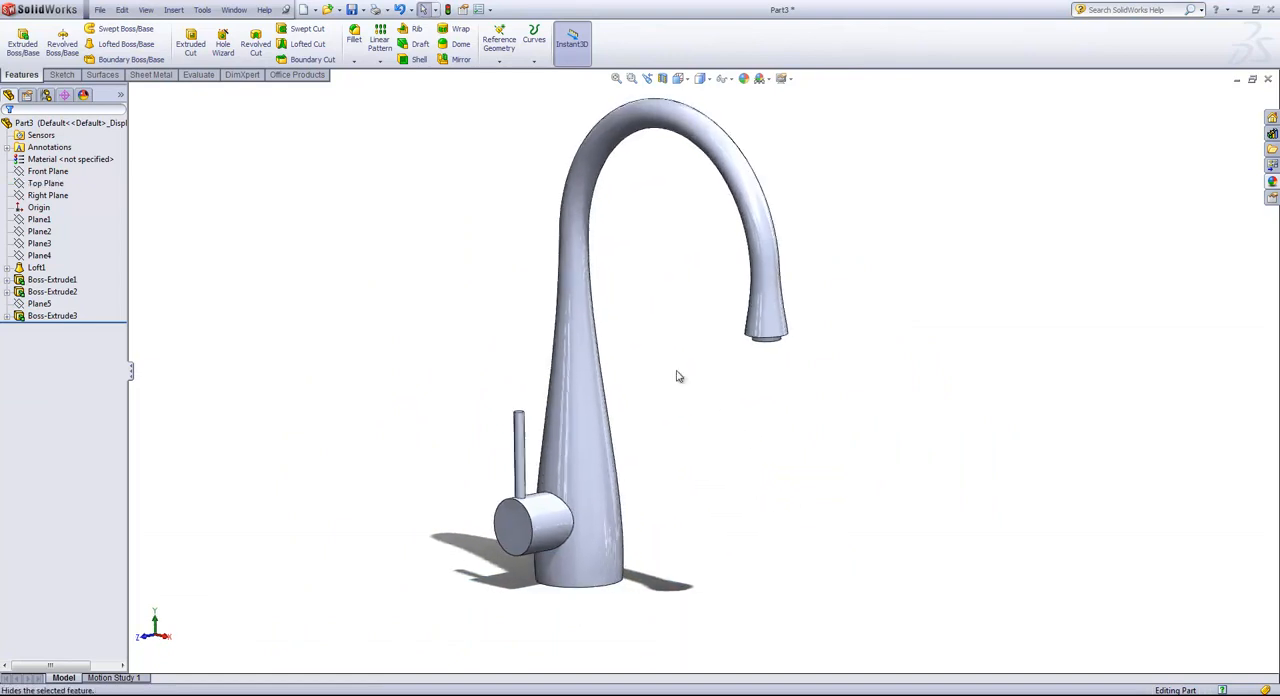
pyautogui.scroll(1, 666, 355)
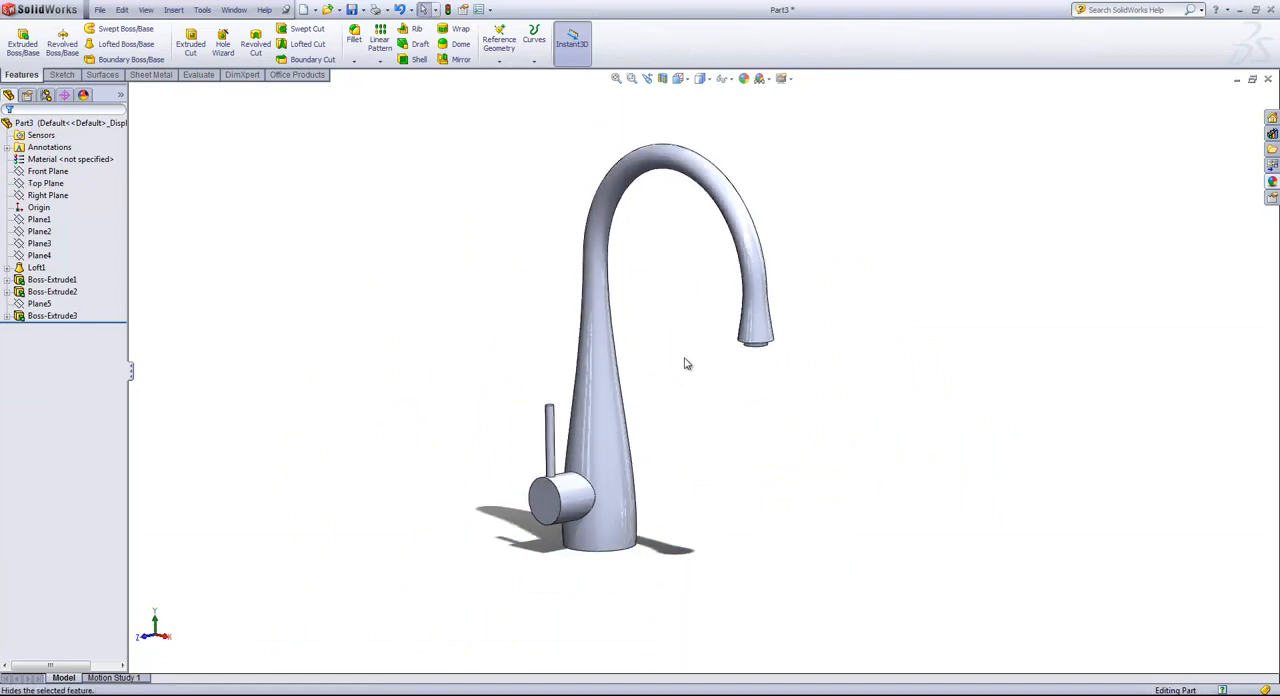
pyautogui.click(1272, 182)
pyautogui.click(1077, 114)
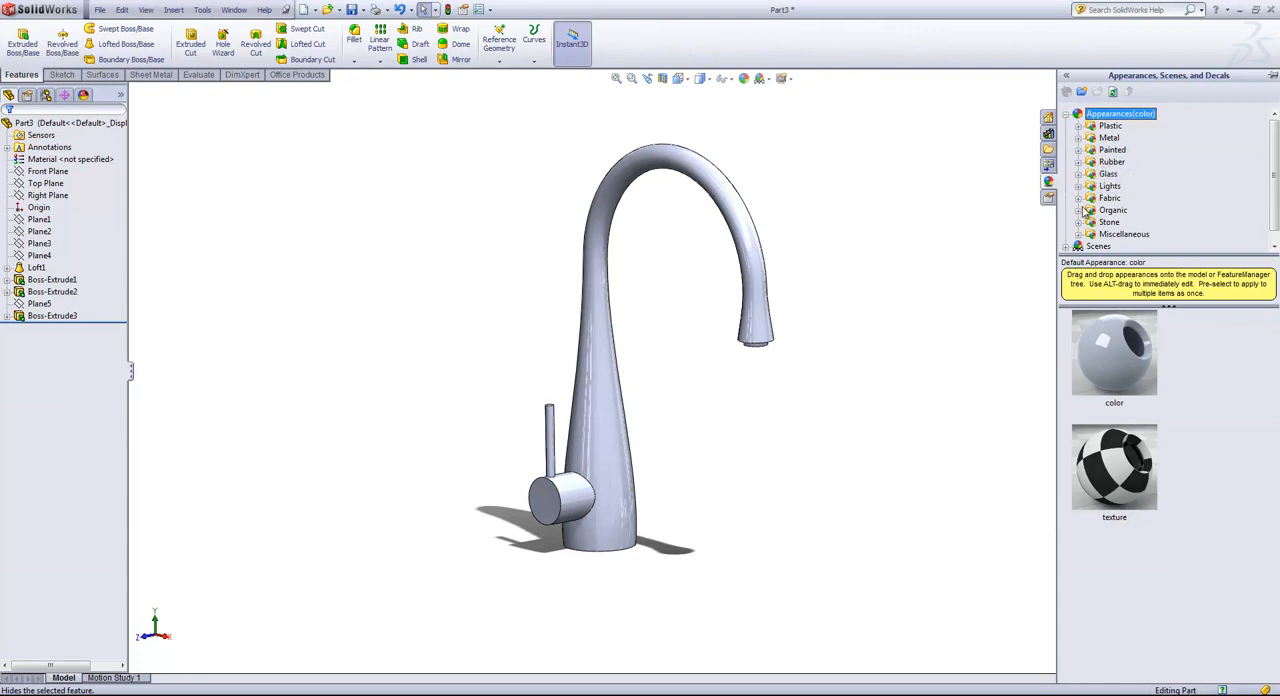
pyautogui.click(1078, 138)
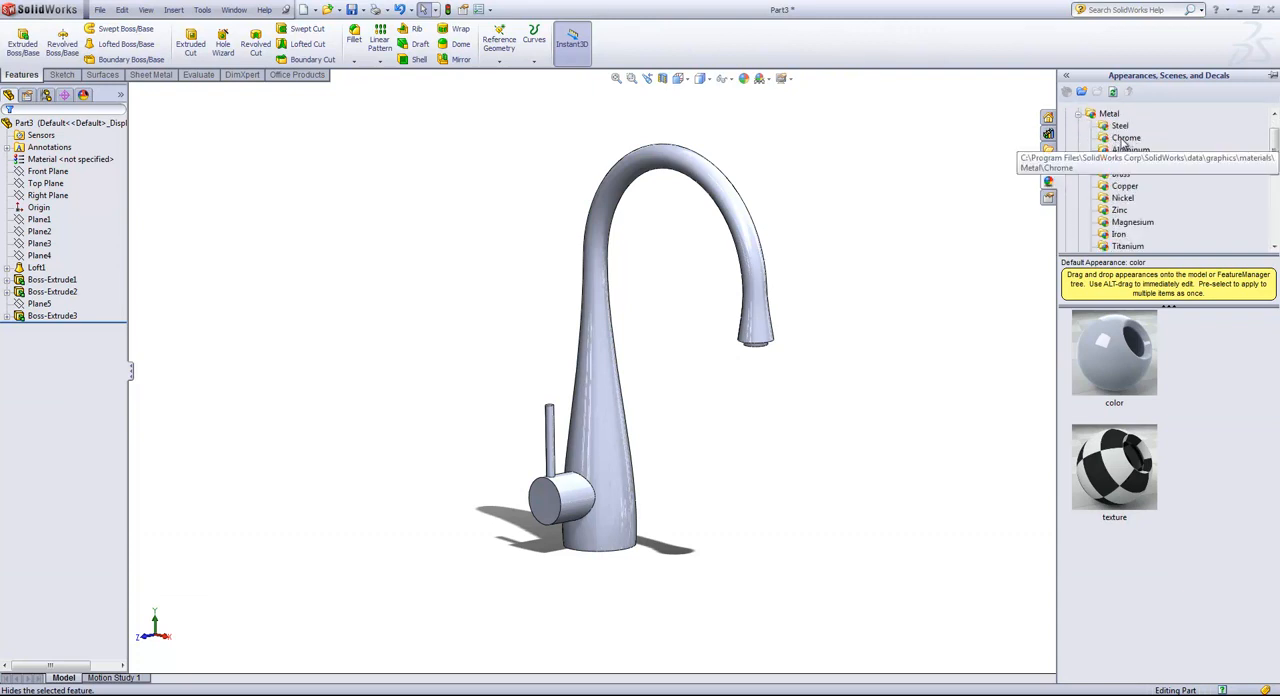
pyautogui.click(1127, 139)
pyautogui.scroll(-5, 1188, 409)
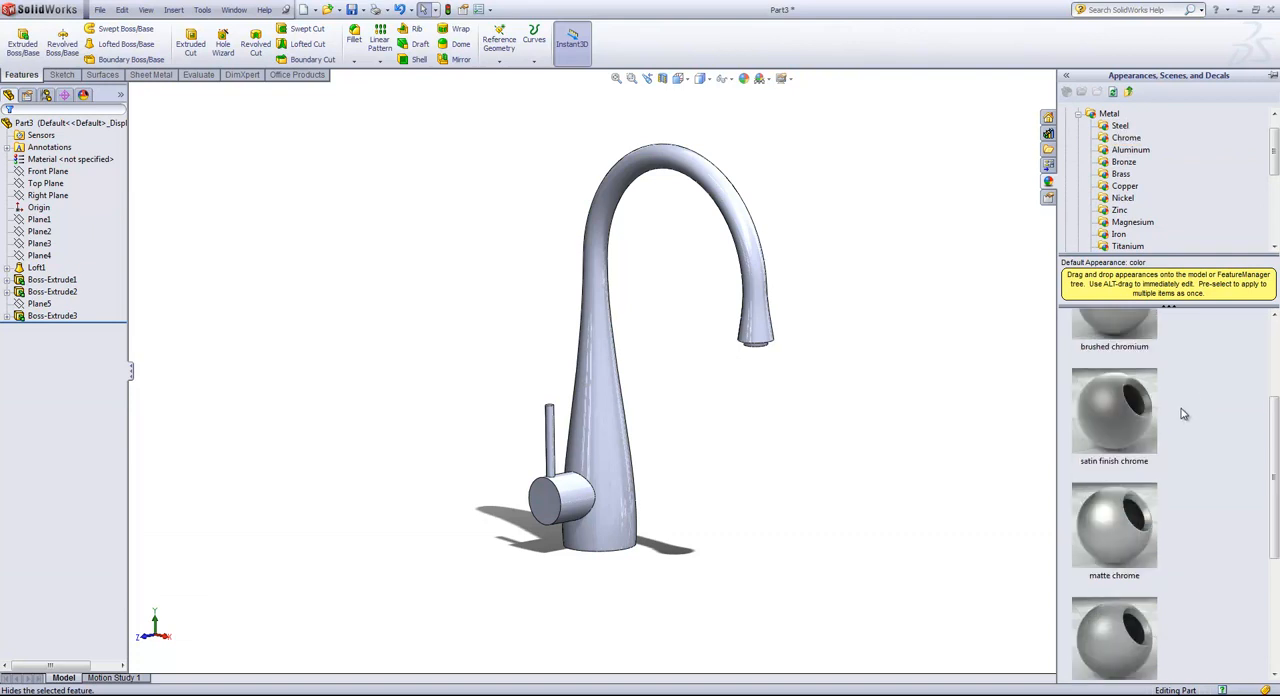
pyautogui.scroll(2, 1188, 409)
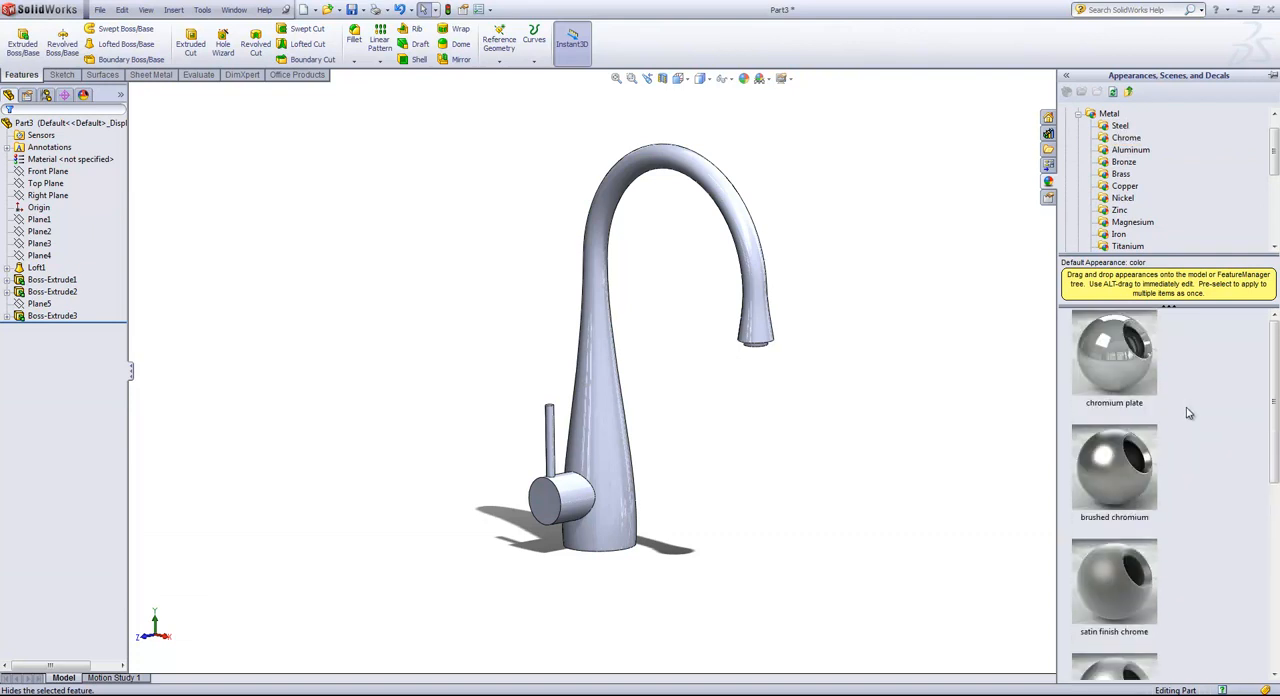
pyautogui.moveTo(1142, 466); pyautogui.dragTo(877, 296)
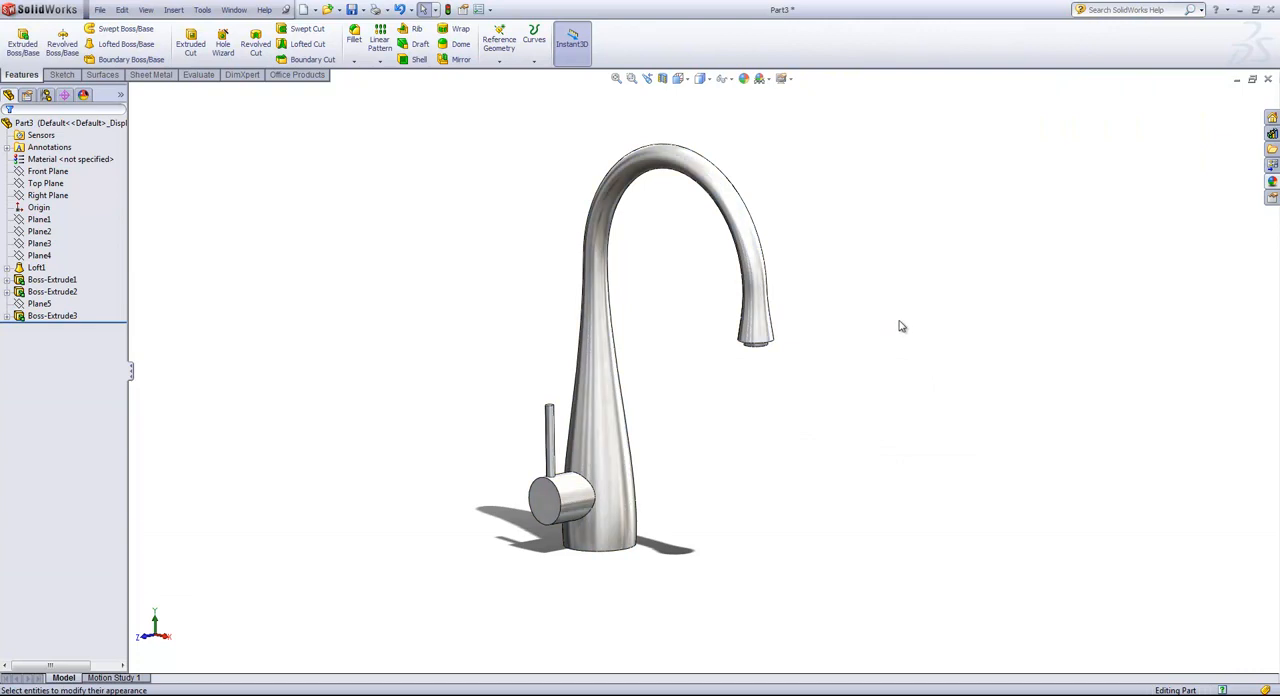